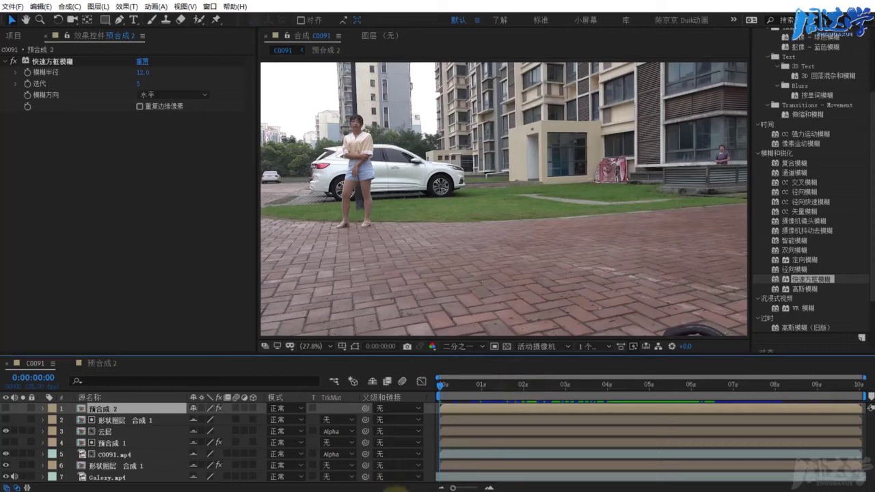
Preview the finished effect, then import C0091 and Galexy from the 047 folder and select C0091.mp4
mouse_move(457, 387)
mouse_down()
mouse_move(552, 386)
mouse_move(619, 369)
mouse_move(720, 371)
mouse_move(597, 391)
mouse_move(660, 388)
mouse_up()
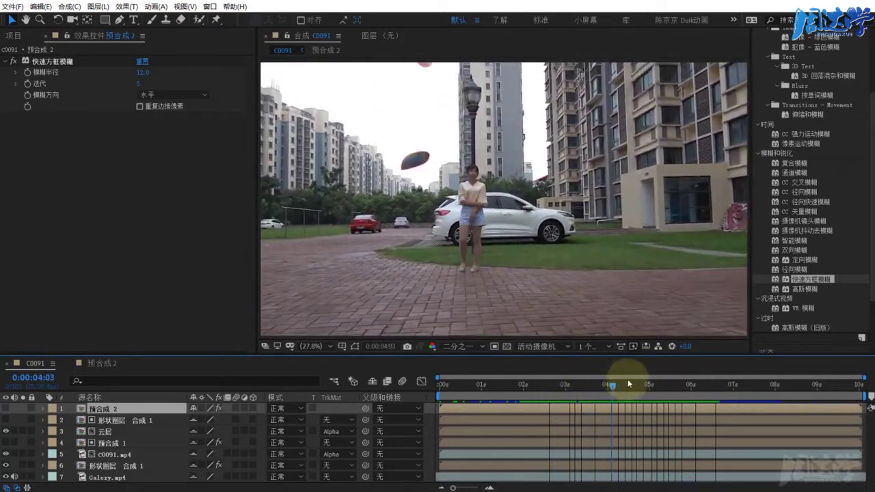
drag(660, 388, 719, 384)
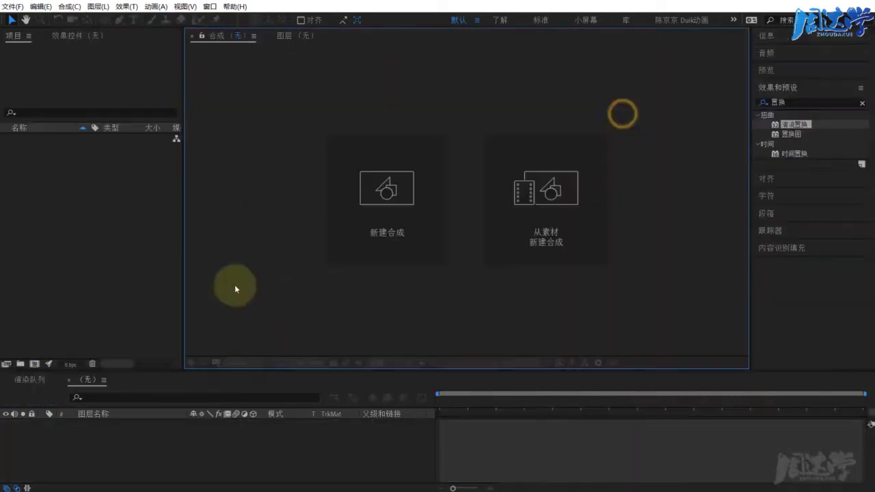
click(97, 240)
double_click(107, 207)
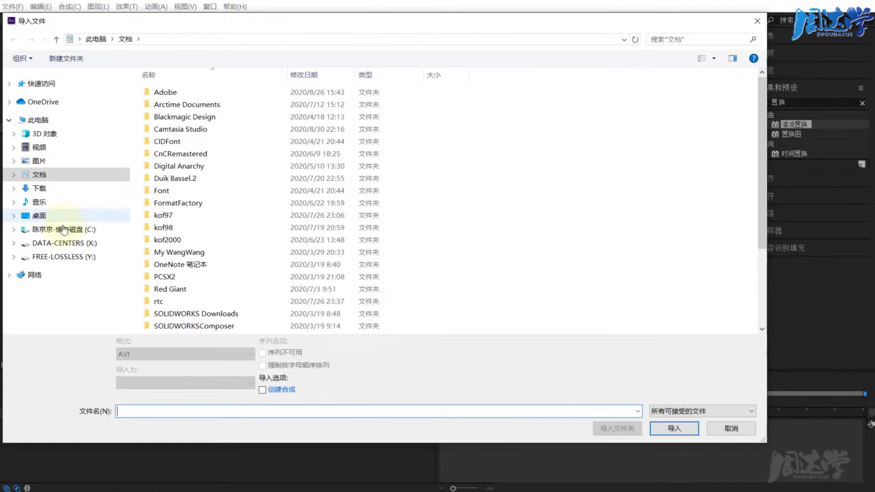
click(63, 229)
double_click(179, 106)
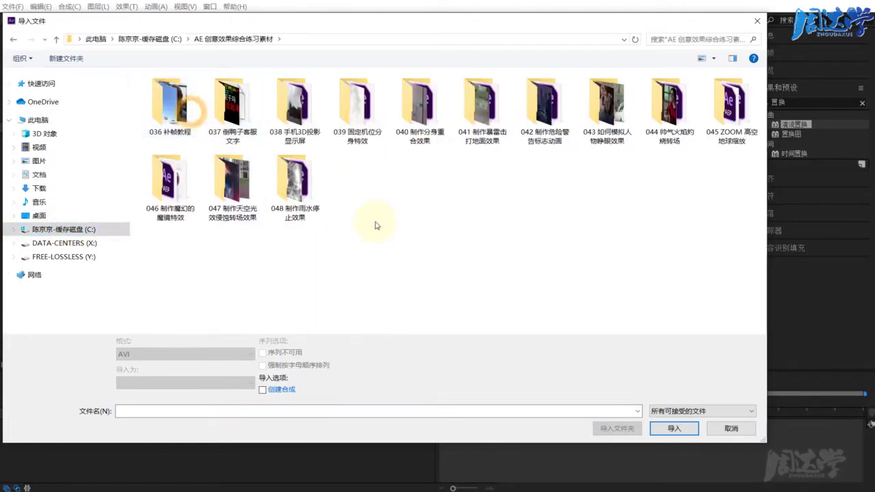
double_click(226, 177)
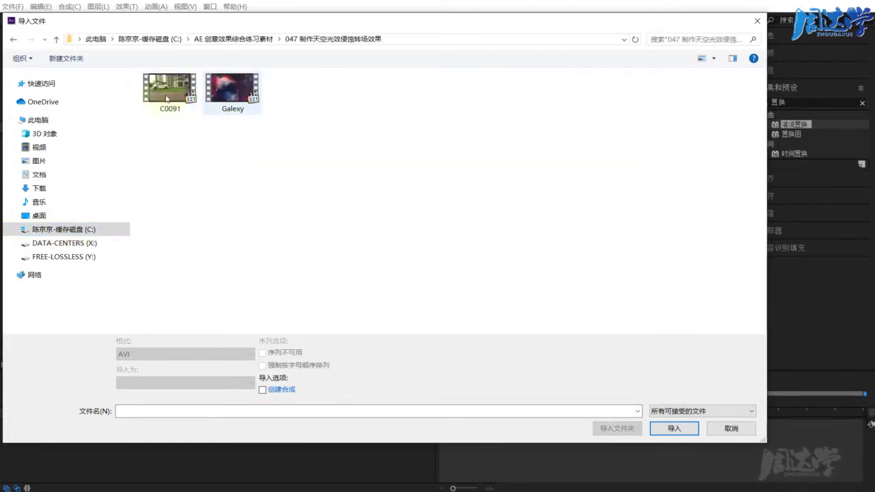
drag(166, 146, 296, 68)
click(672, 429)
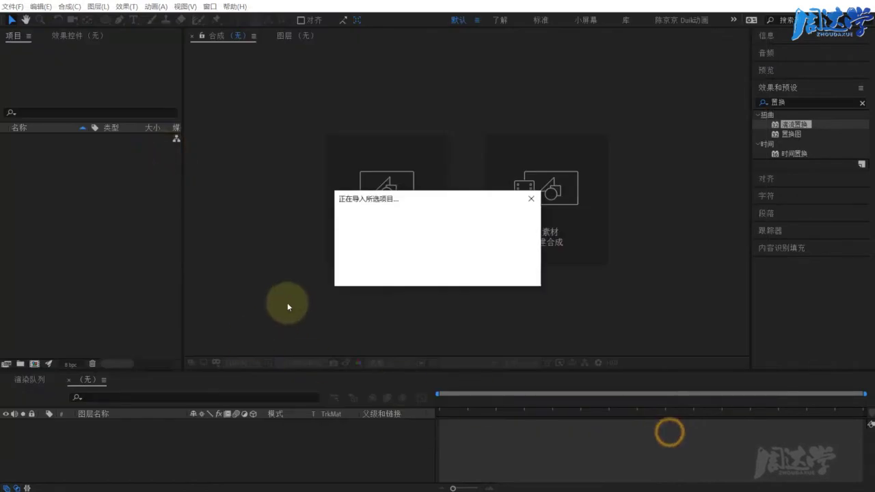
click(69, 211)
click(34, 139)
Create the C0091 composition from C0091.mp4 and set the preview resolution to Full
drag(36, 365, 35, 364)
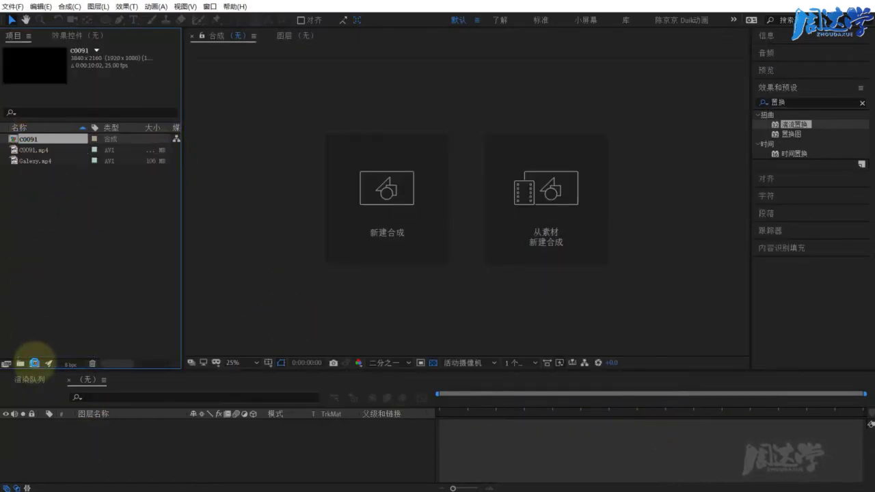
click(127, 438)
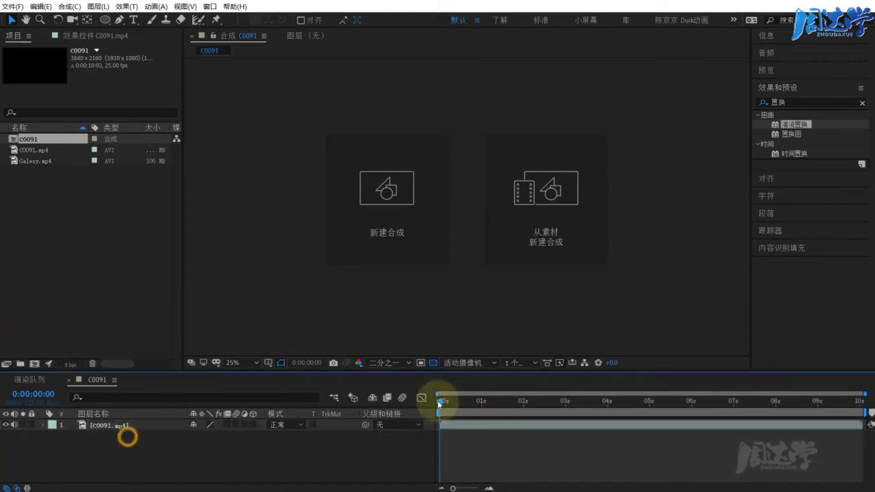
click(221, 34)
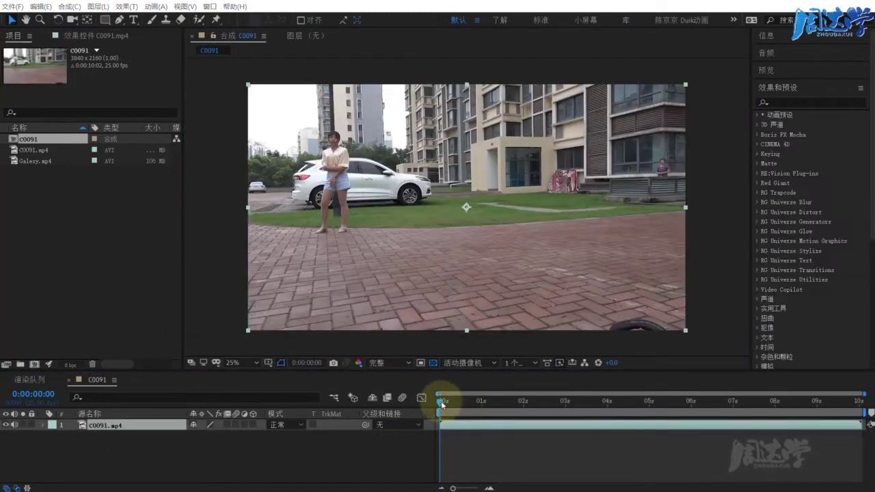
click(454, 401)
mouse_move(488, 401)
mouse_down()
mouse_move(802, 406)
mouse_move(853, 398)
mouse_move(685, 403)
mouse_up()
mouse_move(619, 406)
mouse_down()
mouse_move(439, 406)
mouse_move(487, 413)
mouse_move(862, 393)
mouse_up()
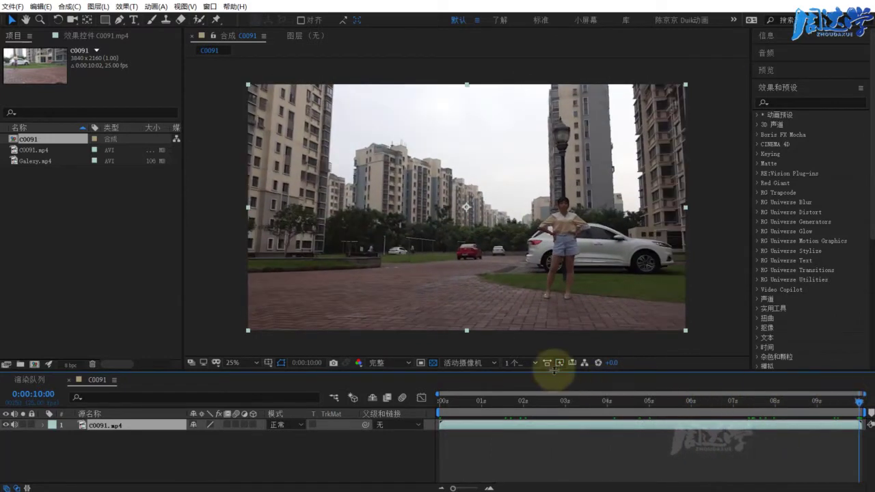
Fit the composition in an enlarged viewer and return to the first frame
click(552, 368)
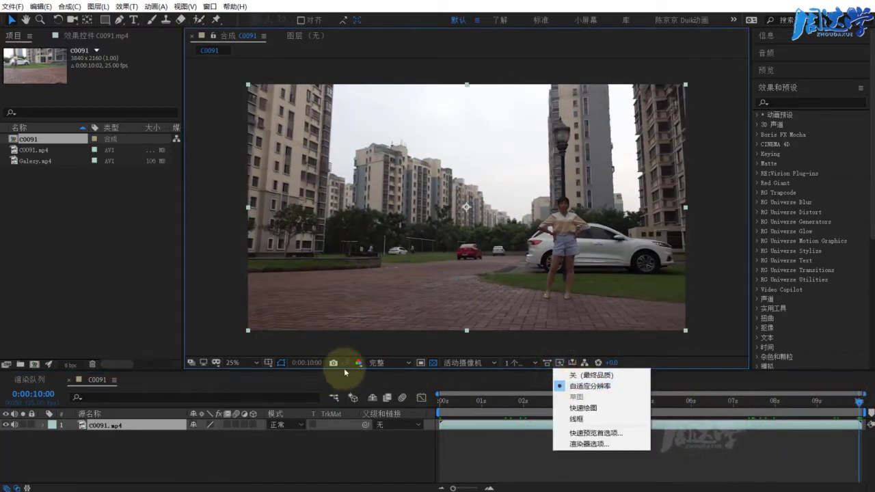
click(233, 362)
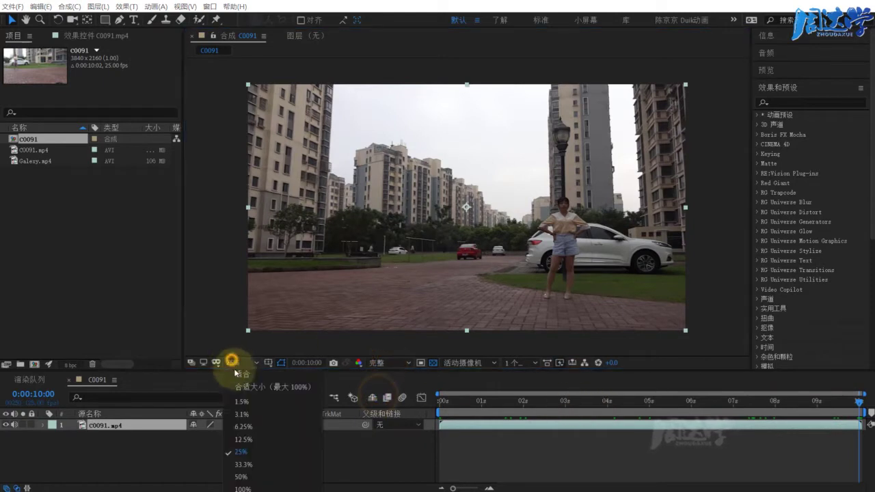
click(242, 385)
drag(333, 374, 333, 382)
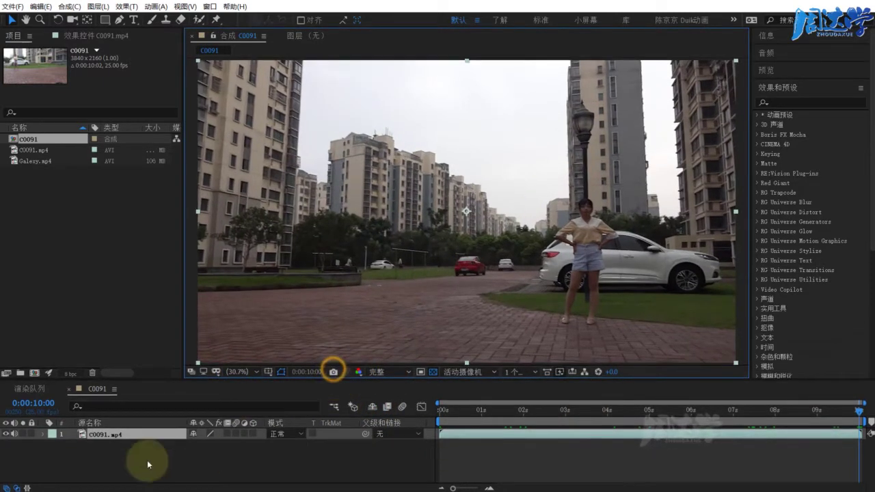
click(102, 434)
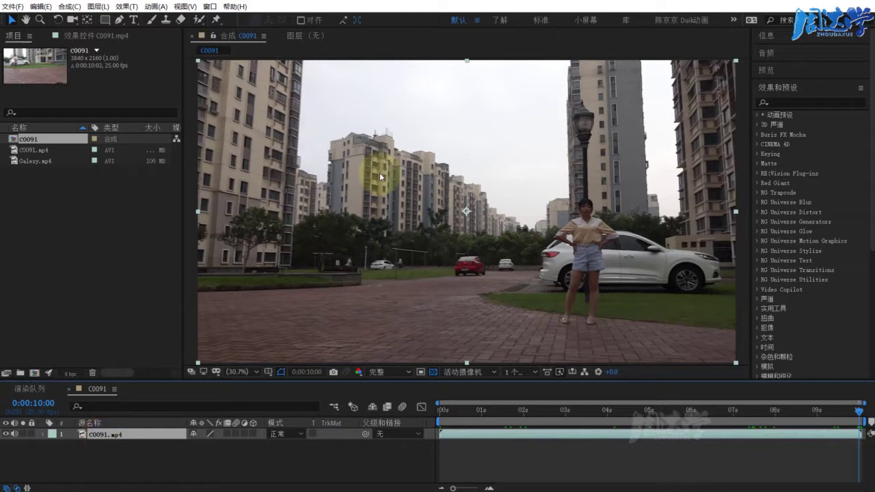
mouse_move(463, 410)
mouse_down()
mouse_move(453, 411)
mouse_move(691, 411)
mouse_up()
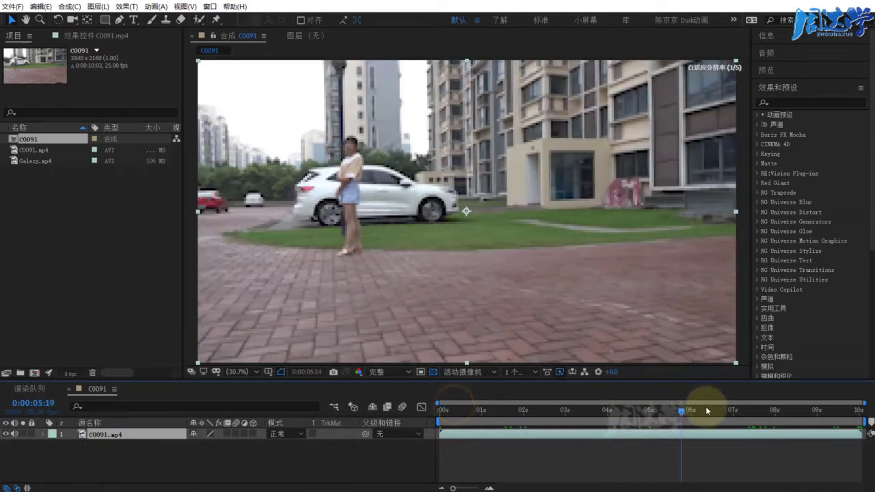
drag(613, 422, 441, 418)
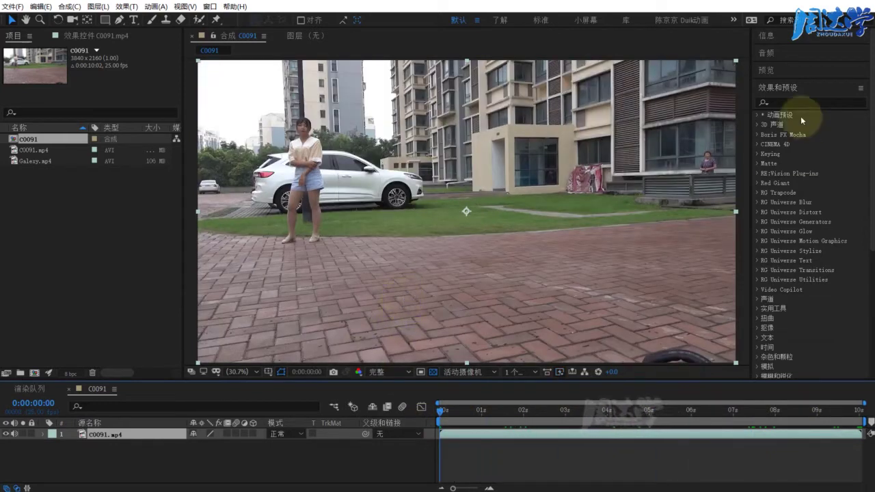
click(781, 88)
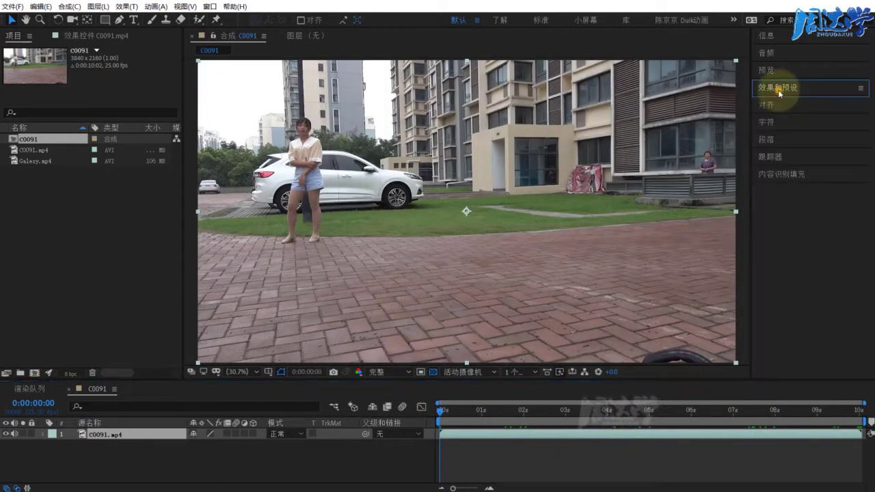
click(763, 156)
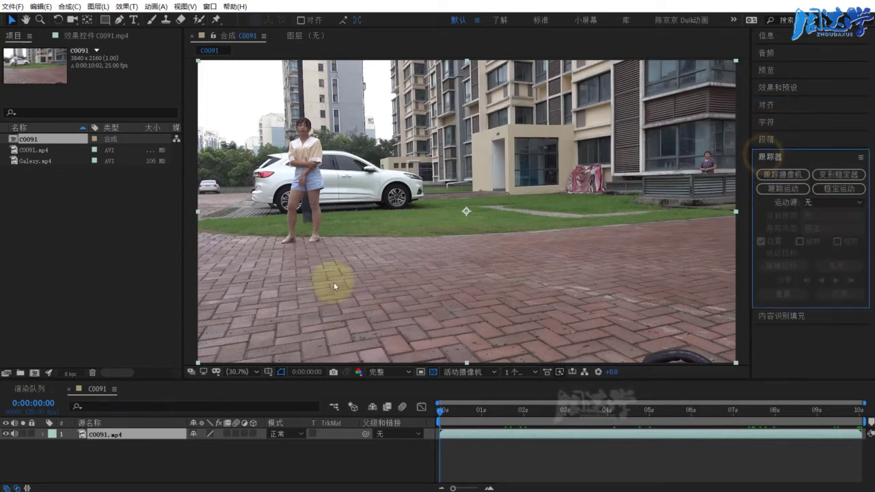
click(208, 455)
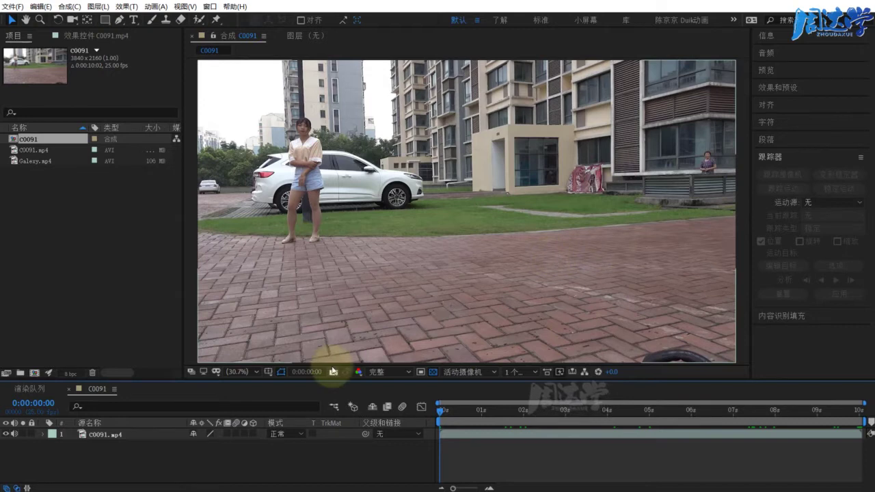
click(104, 437)
drag(500, 410, 860, 408)
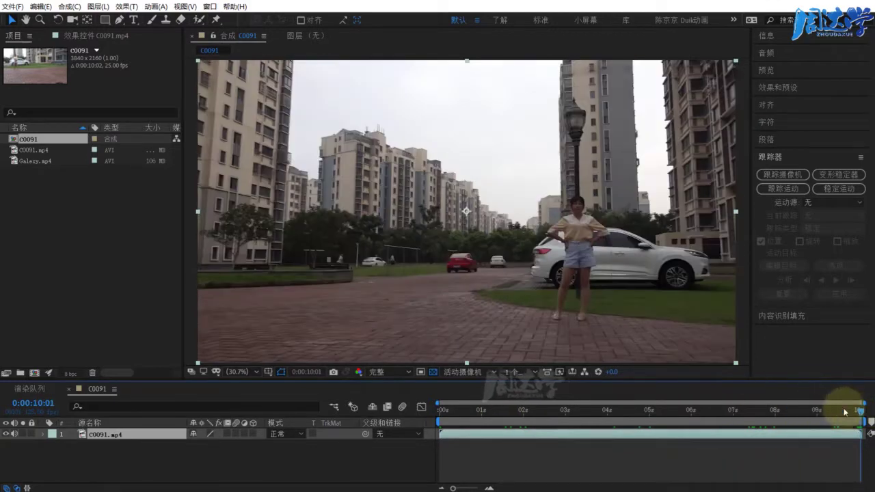
click(414, 179)
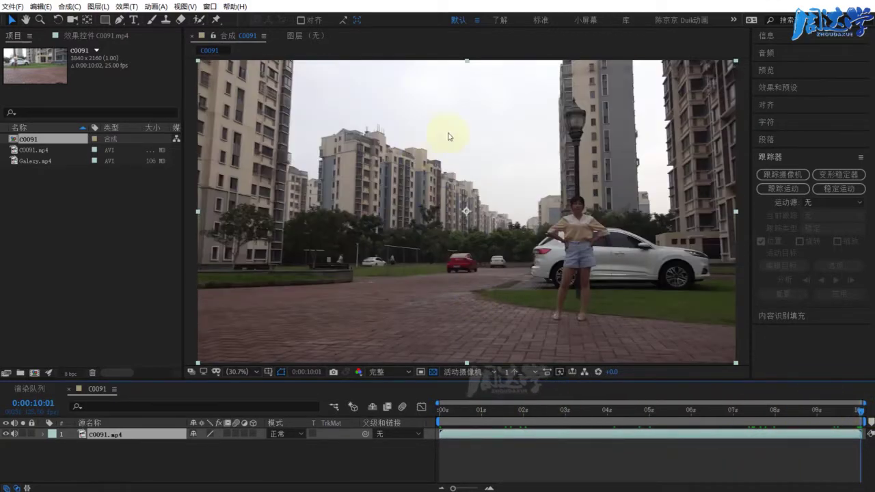
click(776, 87)
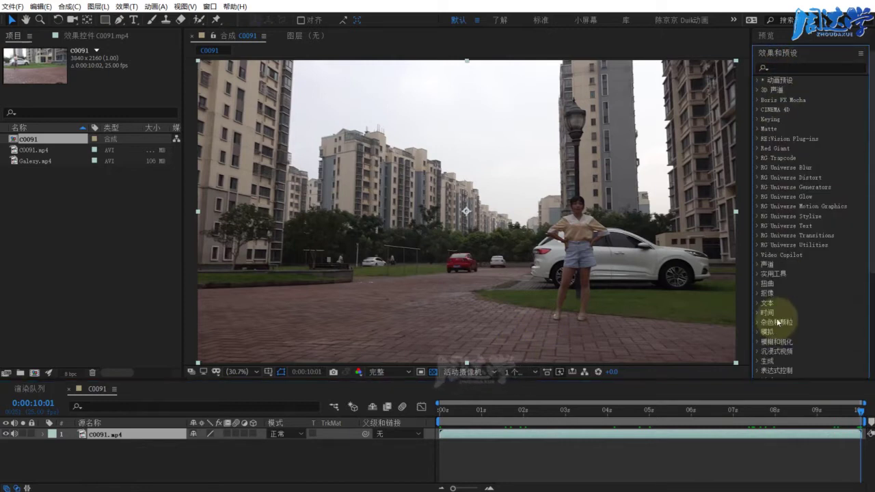
click(759, 292)
scroll(811, 327, down, 3)
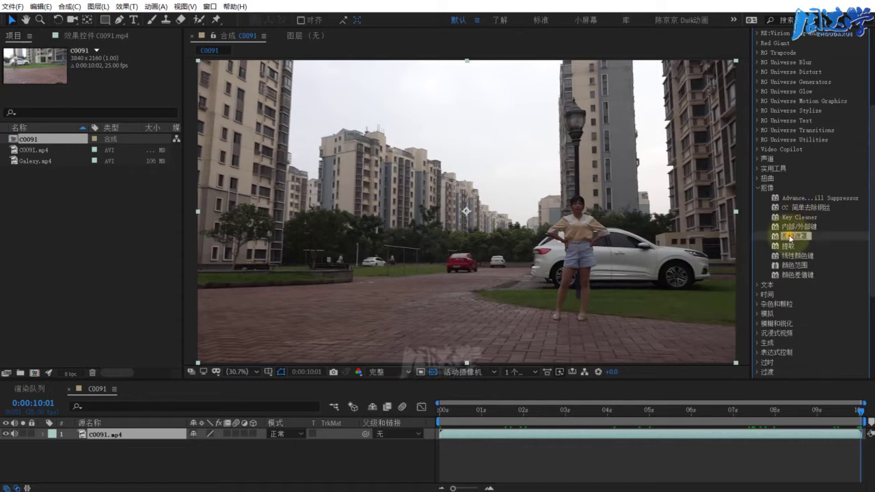
click(791, 266)
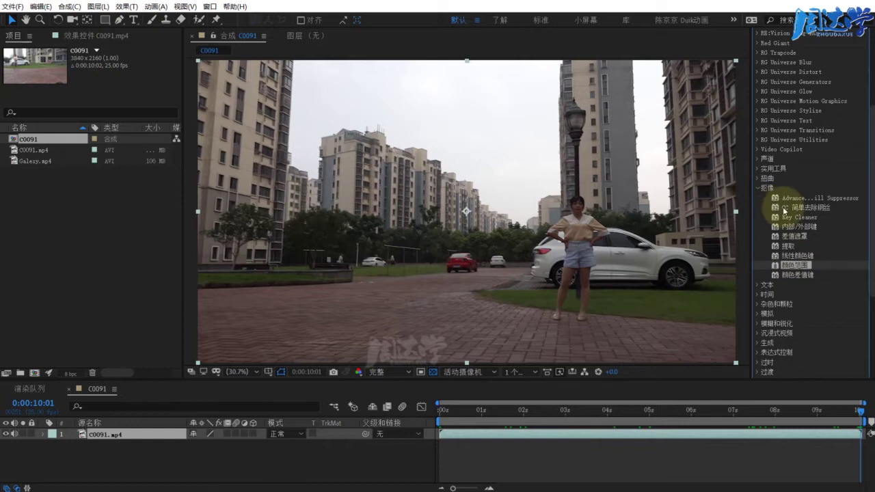
scroll(787, 66, up, 5)
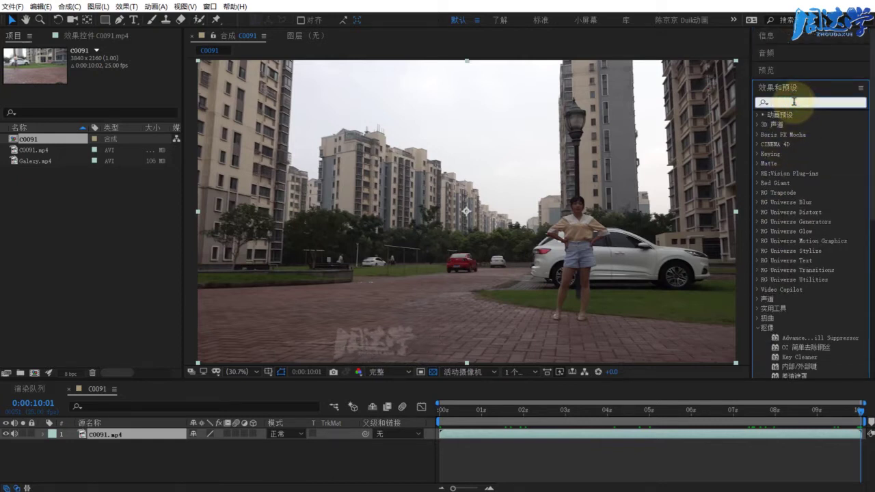
Apply Luma Key (亮度键) to C0091.mp4, keying out brighter areas at threshold 175
text(亮度)
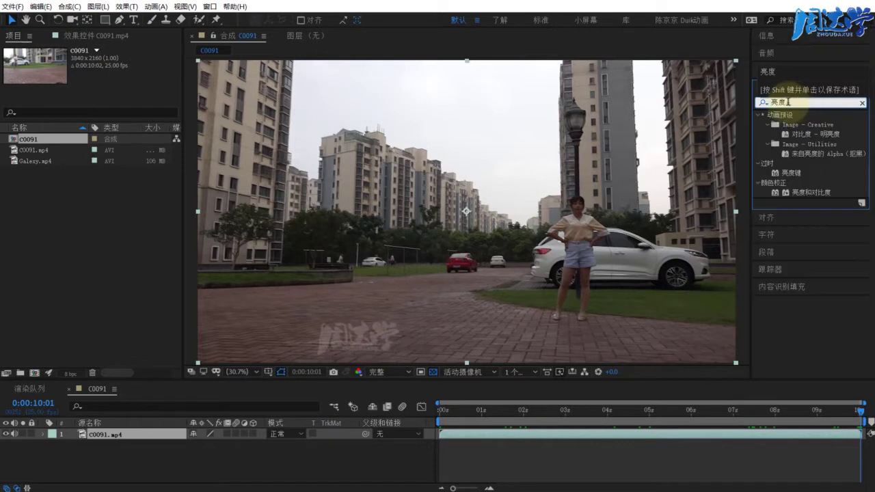
mouse_move(791, 176)
mouse_down()
mouse_move(392, 280)
mouse_move(327, 276)
mouse_up()
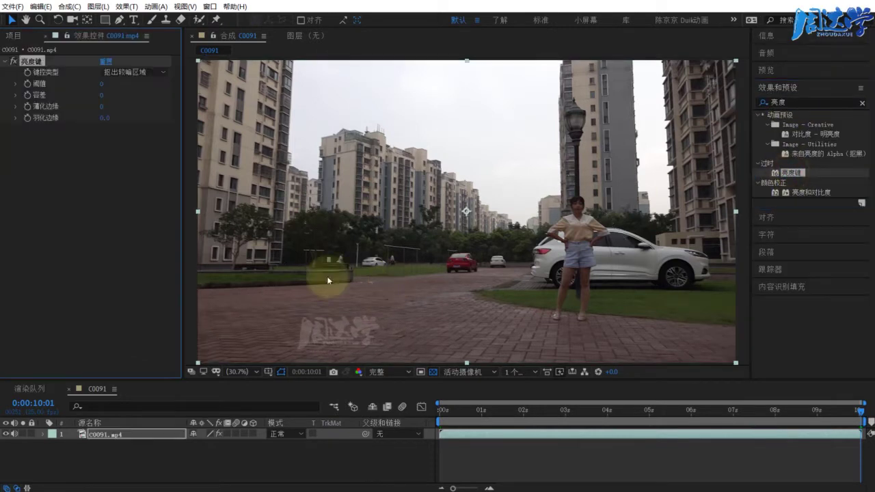
mouse_move(101, 84)
mouse_down()
mouse_move(121, 82)
mouse_move(95, 82)
mouse_up()
click(116, 73)
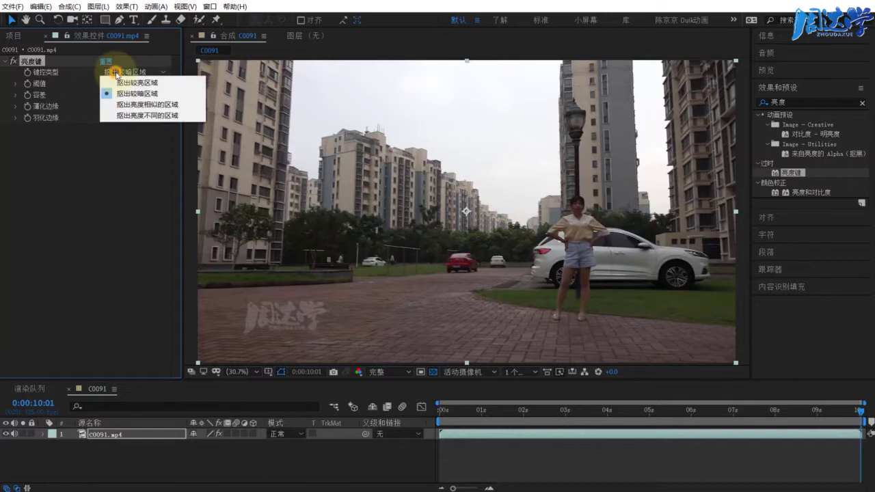
click(119, 83)
drag(102, 83, 196, 83)
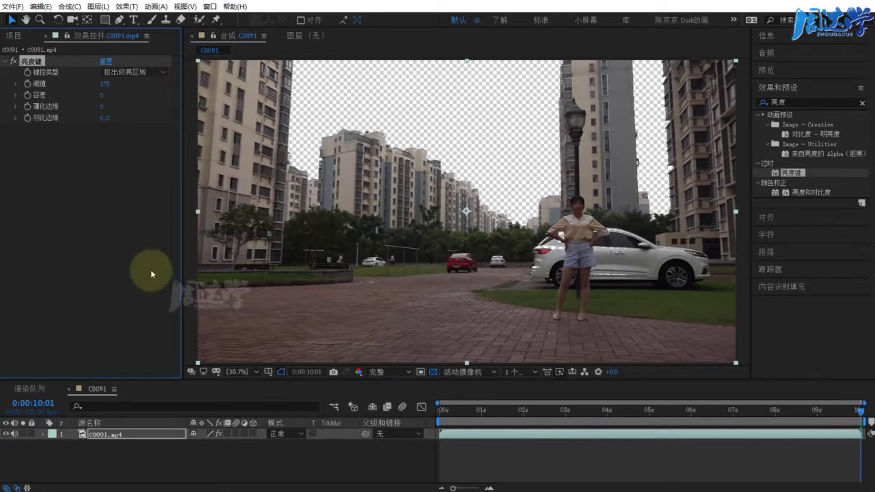
Import Galaxy.mp4 and place it beneath the C0091.mp4 layer in the timeline
click(14, 35)
double_click(84, 206)
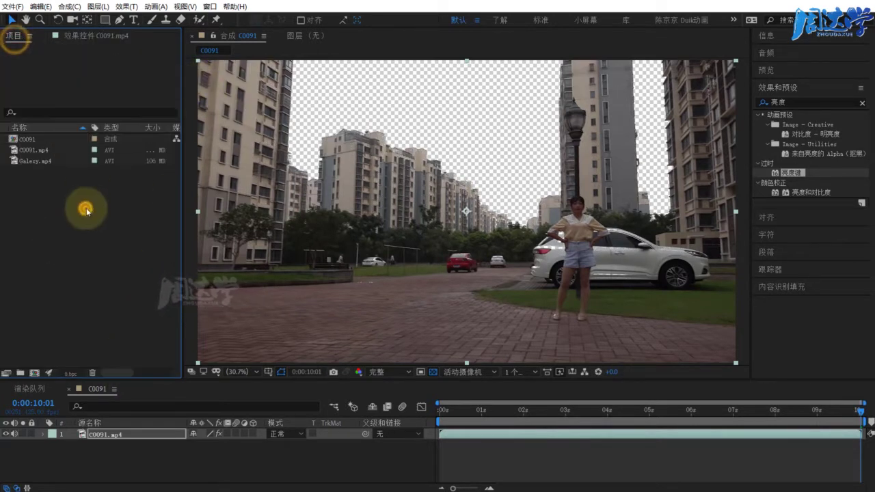
double_click(220, 119)
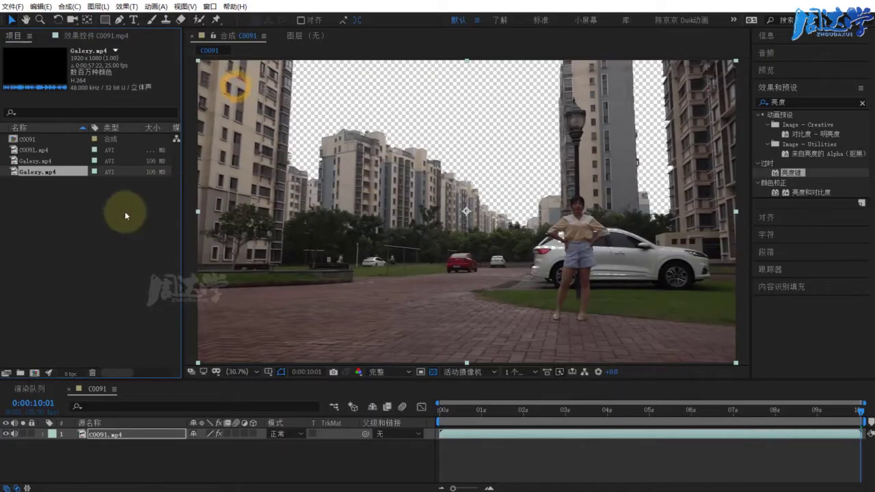
drag(39, 175, 112, 445)
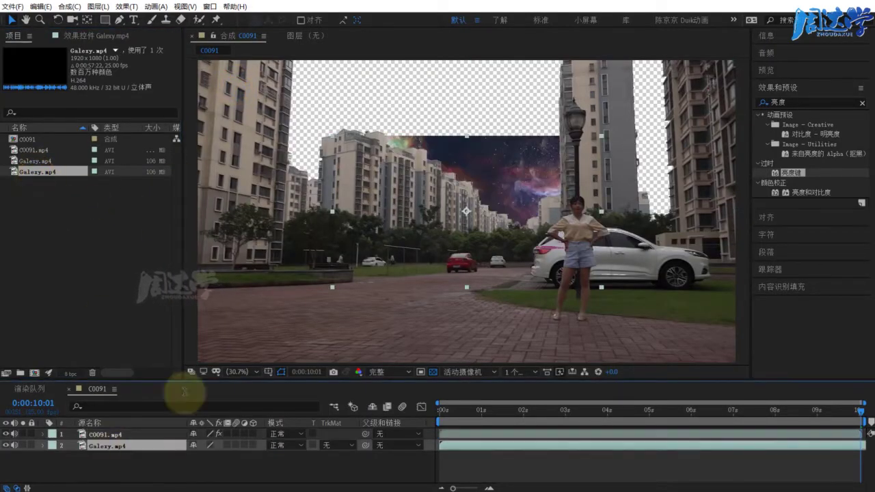
drag(509, 165, 399, 100)
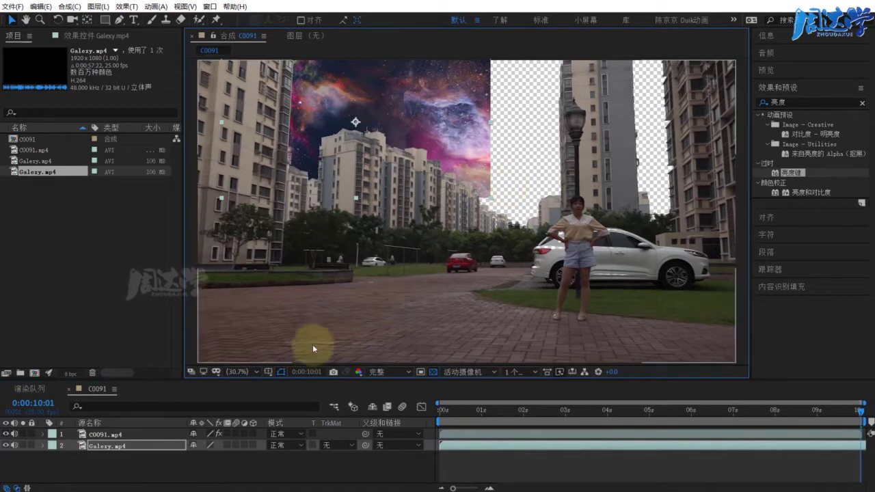
Fit the Galaxy layer to the composition and nudge its position into the sky
click(241, 372)
click(242, 394)
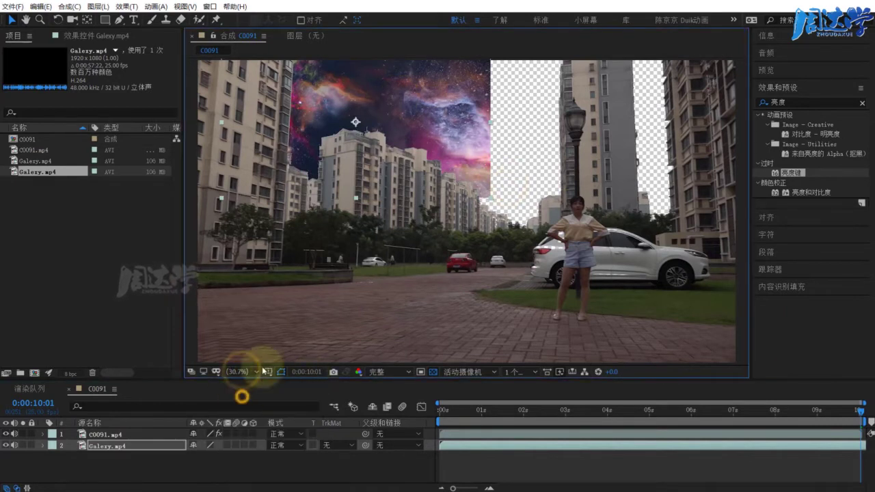
mouse_move(369, 149)
mouse_down()
mouse_move(434, 188)
mouse_move(447, 211)
mouse_up()
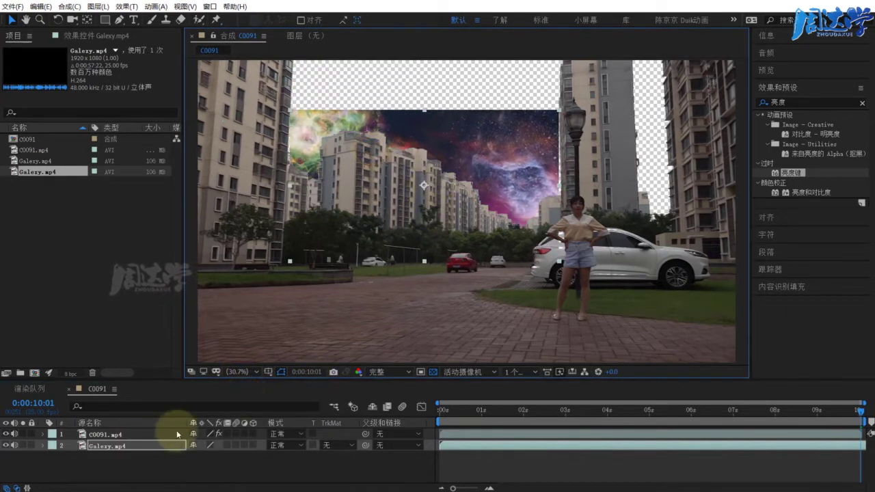
right_click(117, 445)
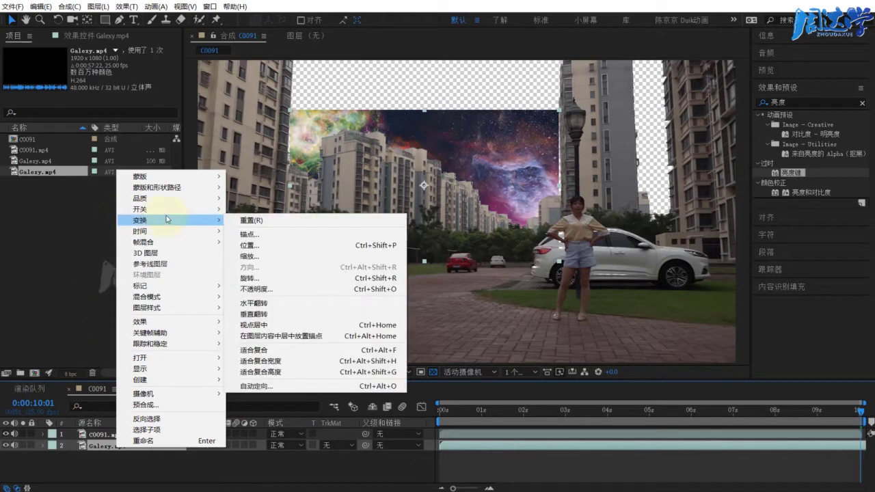
mouse_move(144, 220)
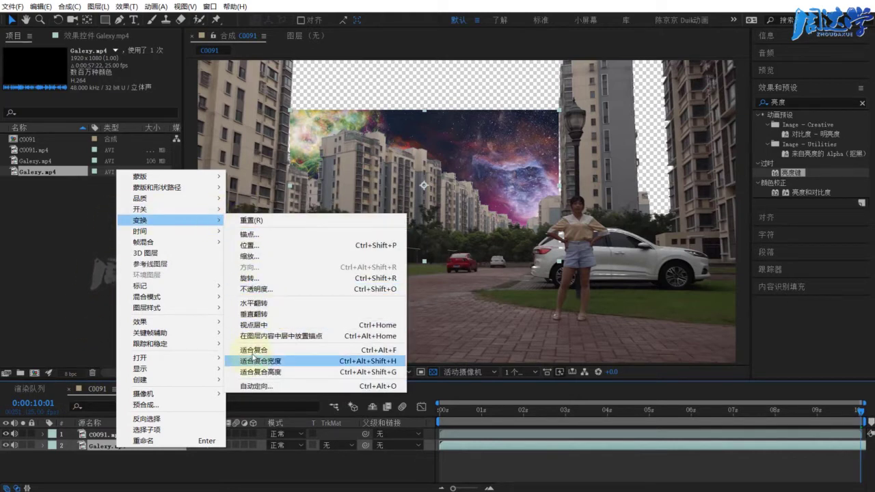
click(252, 350)
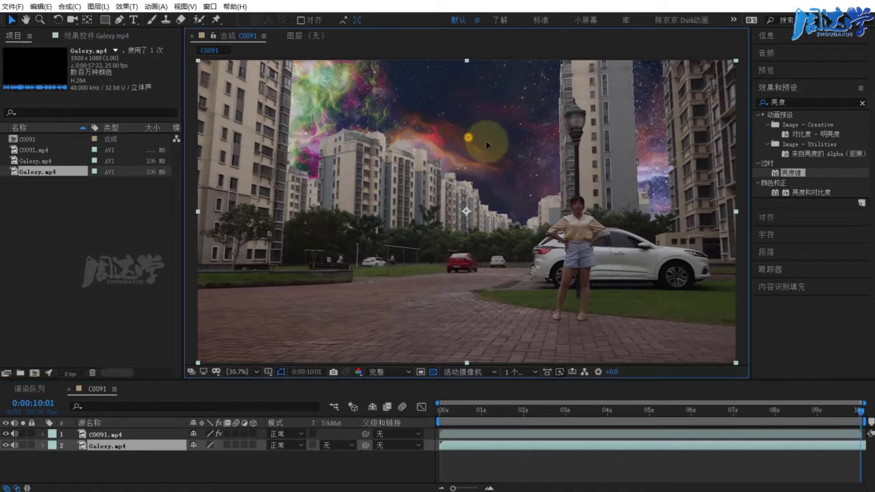
drag(469, 134, 485, 122)
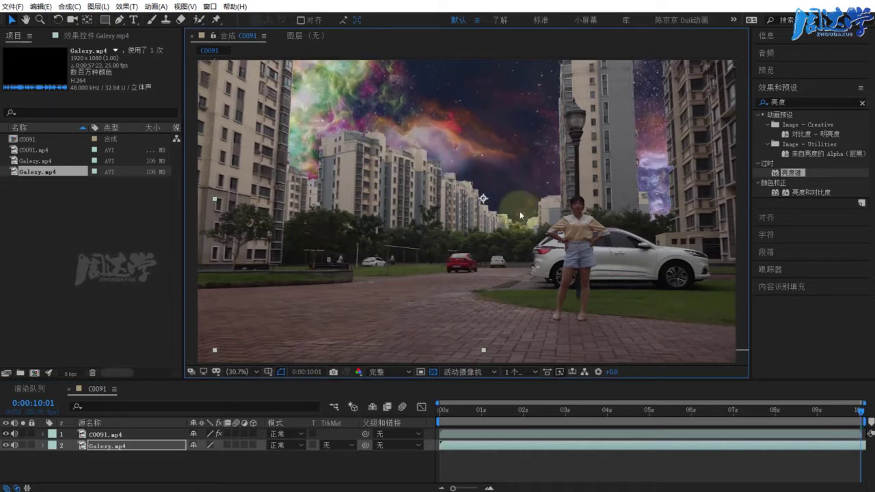
click(135, 462)
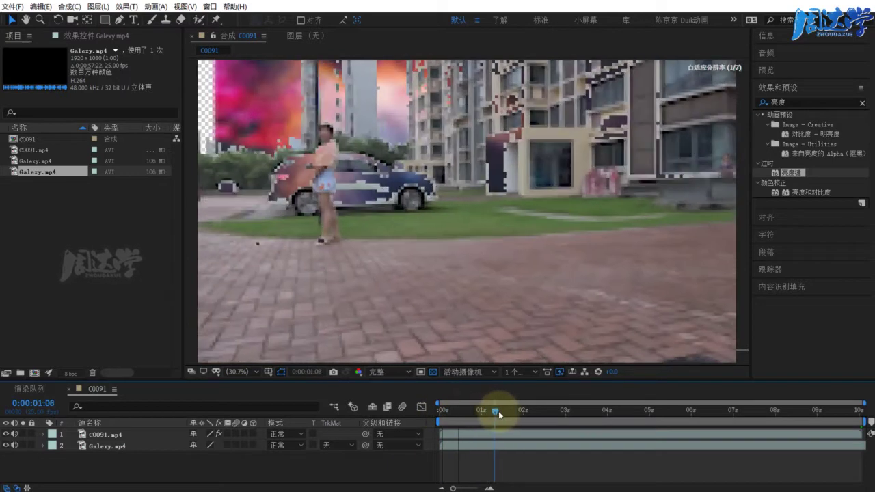
At 100% zoom, toggle the Galaxy layer's visibility to inspect keyed edges, then show C0091's Luma Key settings
drag(442, 413, 517, 411)
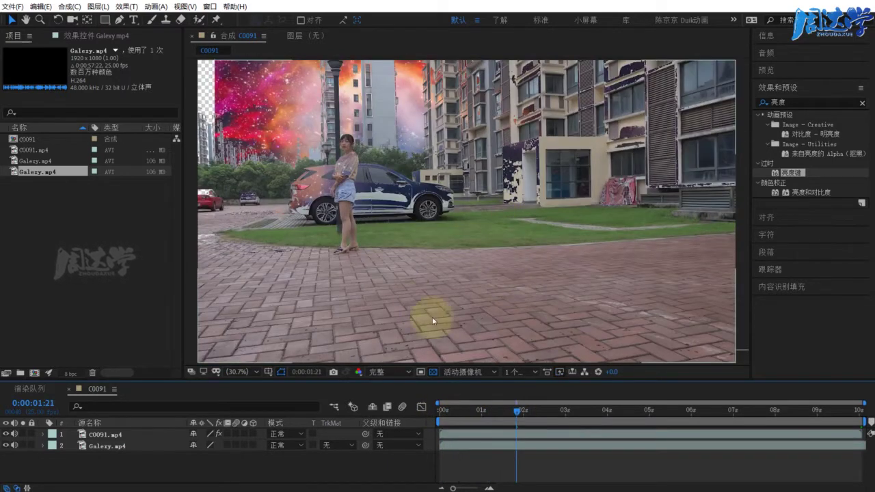
key(slash)
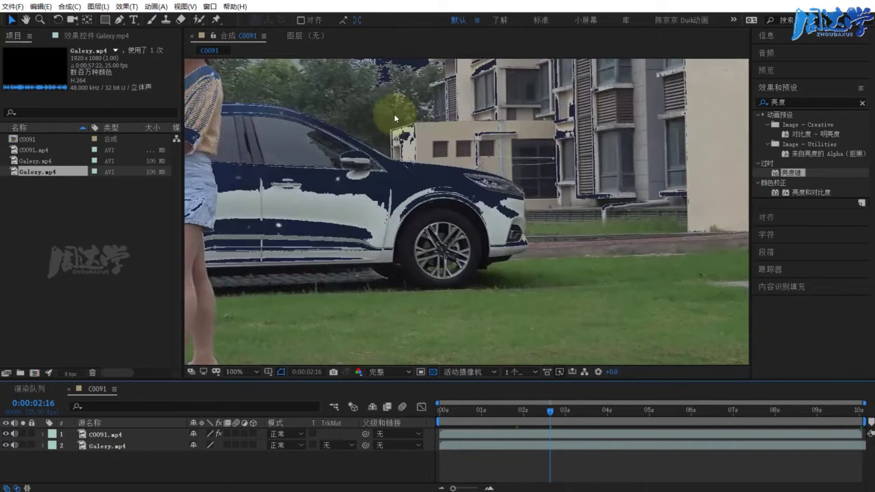
drag(394, 113, 435, 260)
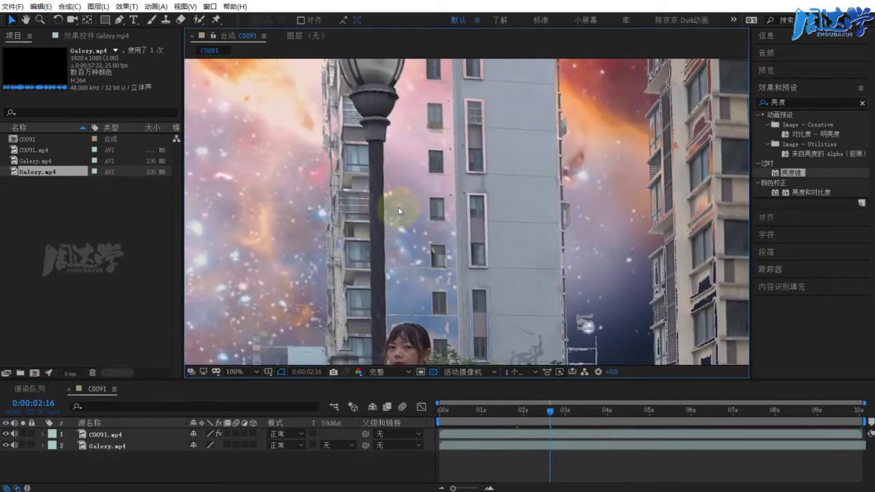
click(6, 446)
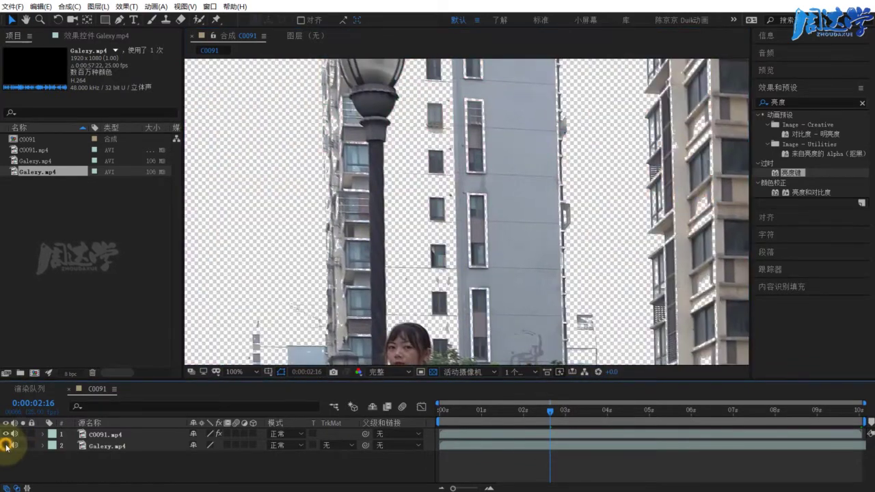
click(6, 446)
click(6, 446)
click(6, 446)
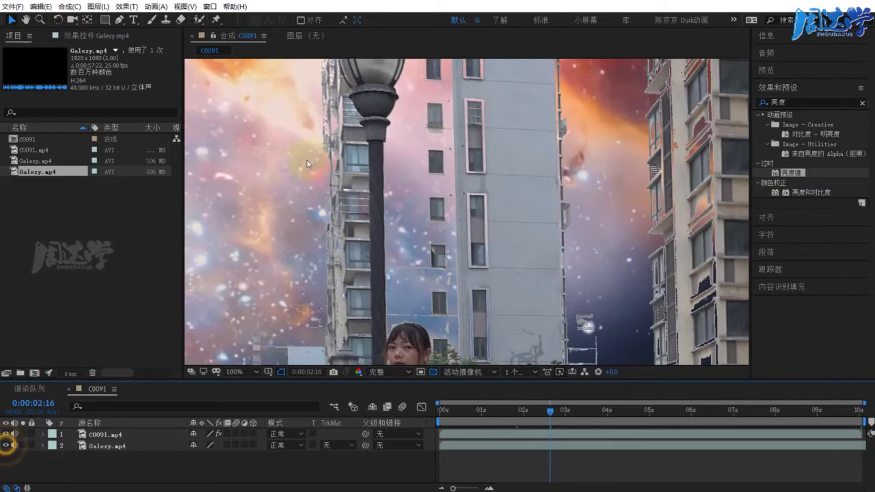
click(80, 35)
click(96, 435)
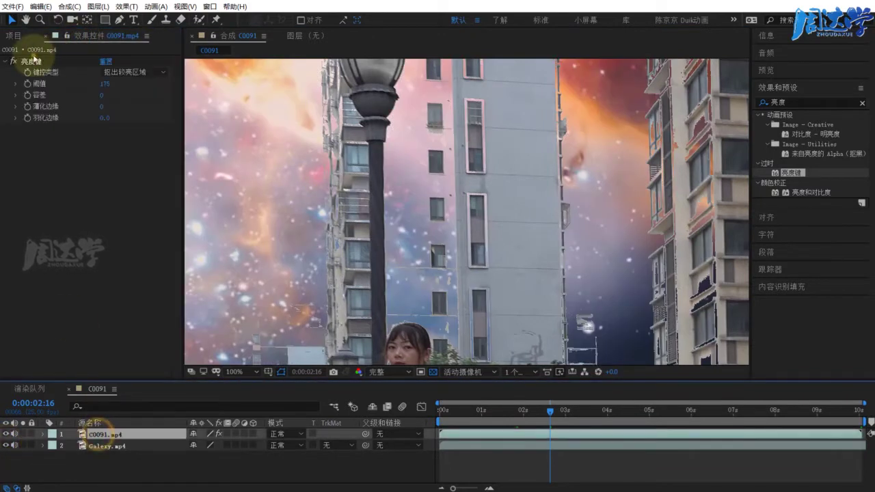
Delete the Luma Key effect and fit the whole frame in the viewer
click(32, 61)
key(Delete)
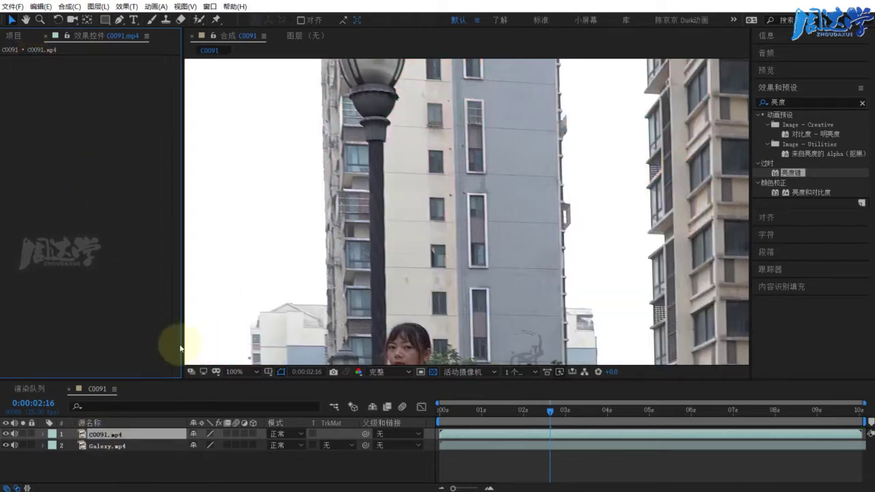
click(230, 372)
click(244, 392)
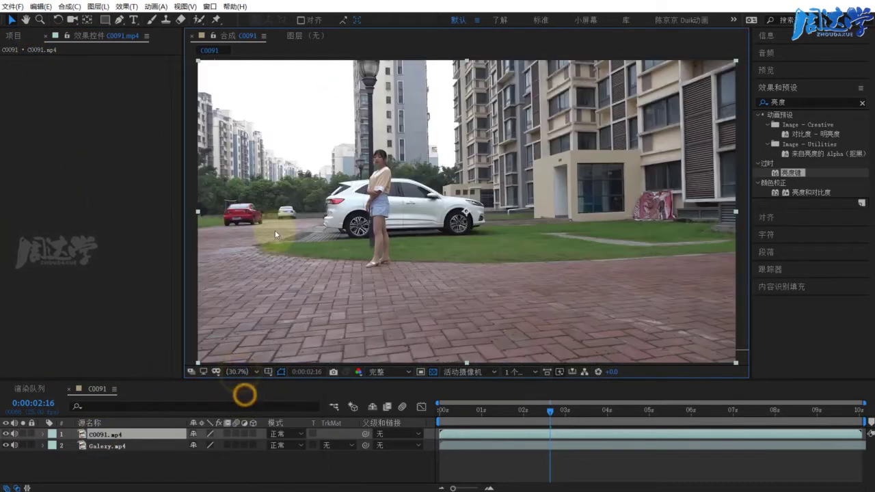
Apply Keylight (1.2) to C0091.mp4 and move to the 3-second mark
click(803, 103)
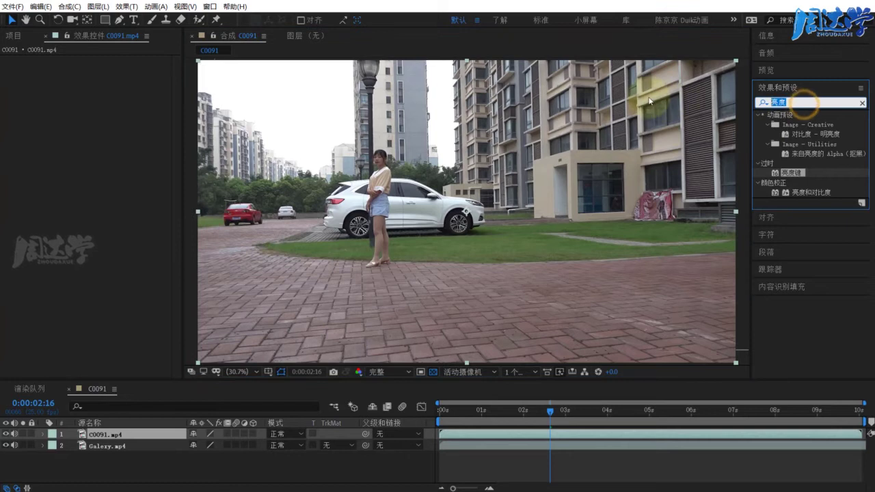
text(keylight)
key(Return)
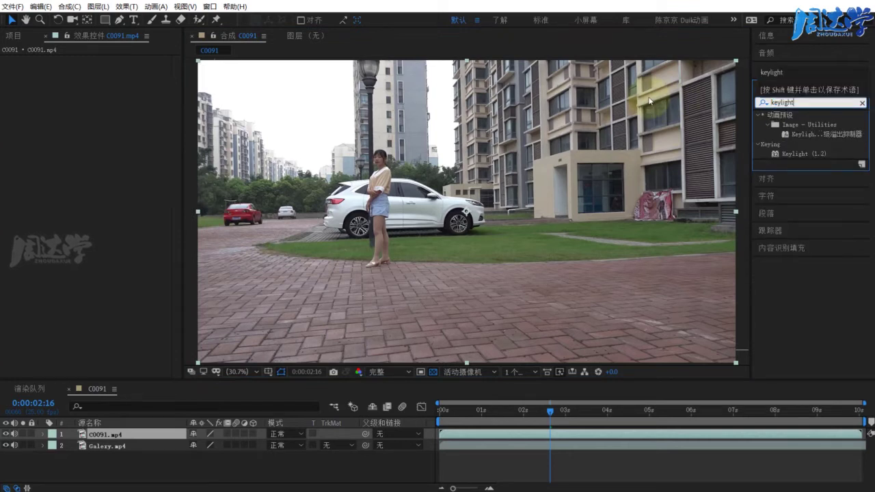
drag(793, 153, 103, 434)
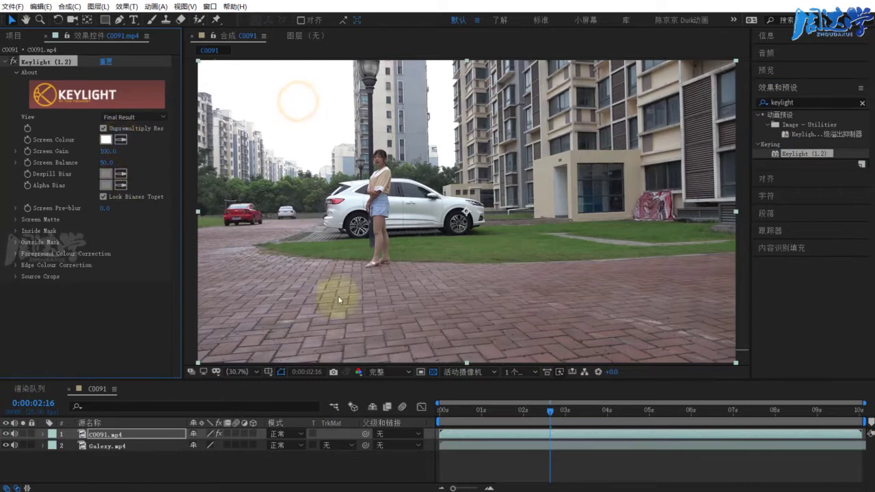
click(478, 412)
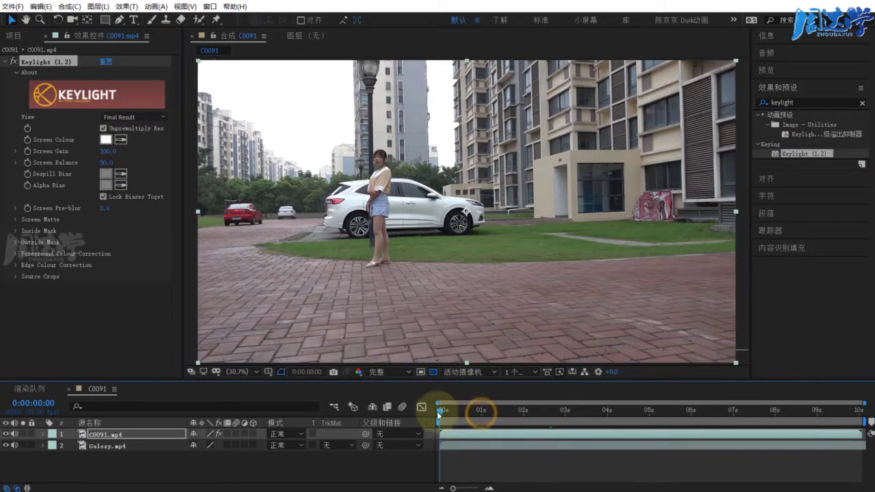
key(Home)
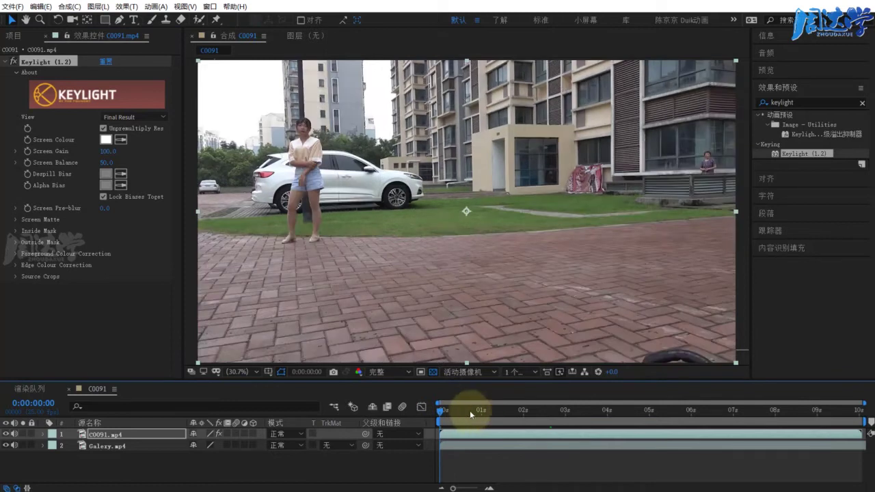
drag(469, 410, 565, 410)
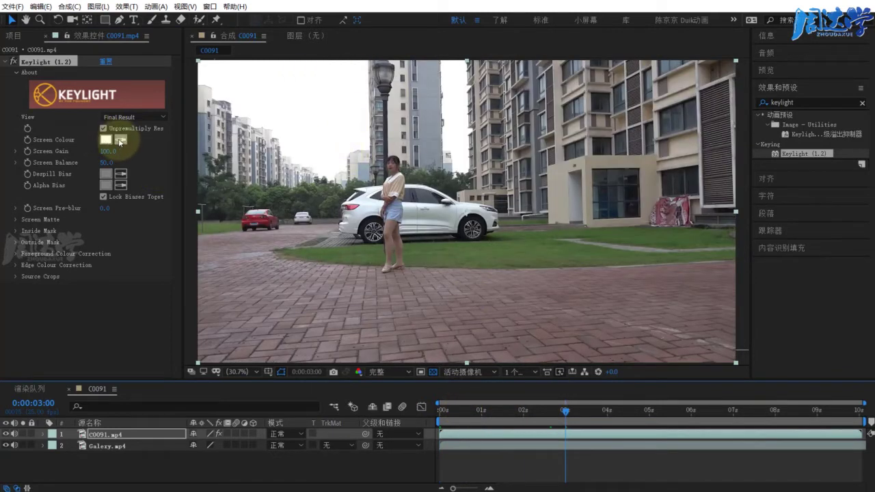
Toggle the transparency grid and delete the Keylight effect
click(433, 372)
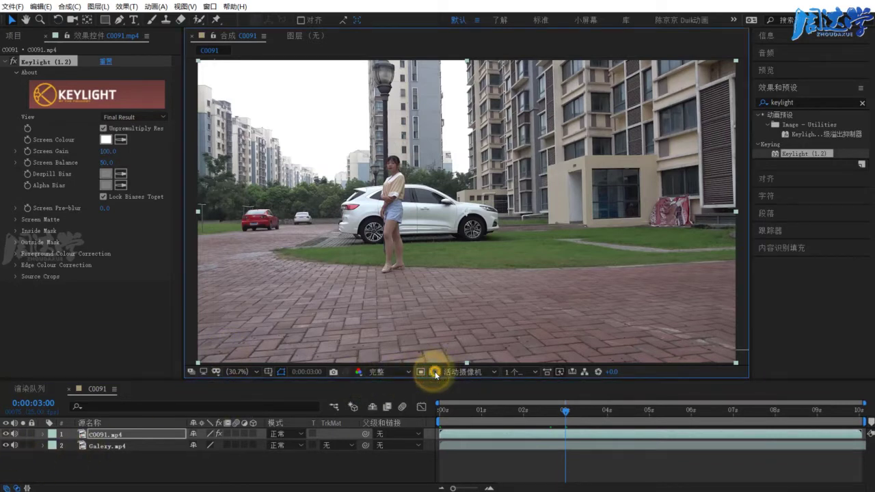
click(46, 63)
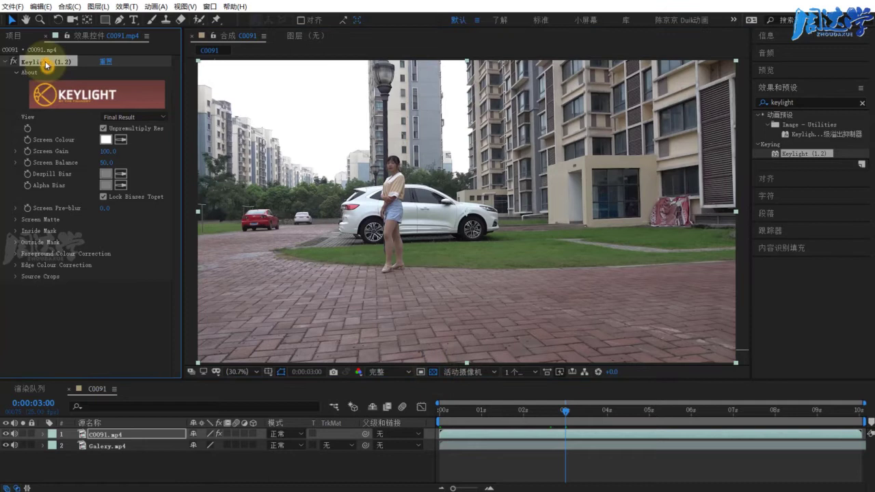
key(Delete)
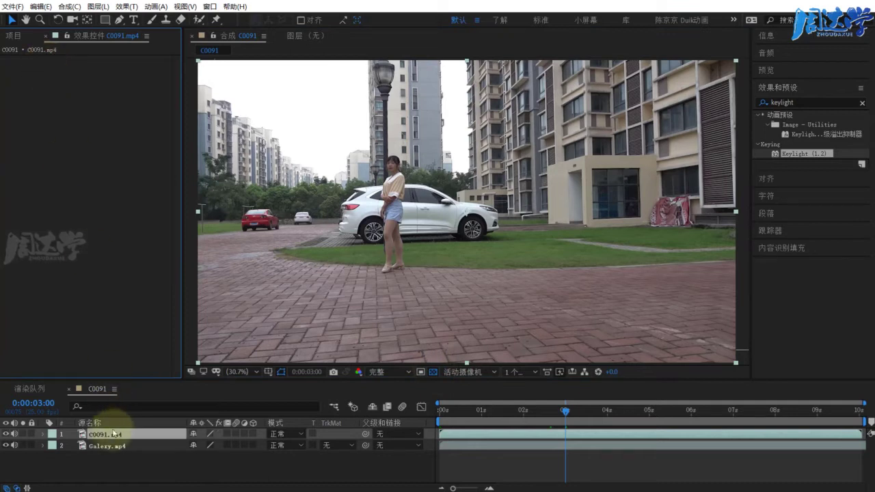
Apply the 色光 (Colorama) effect to the C0091.mp4 layer
click(101, 447)
click(90, 435)
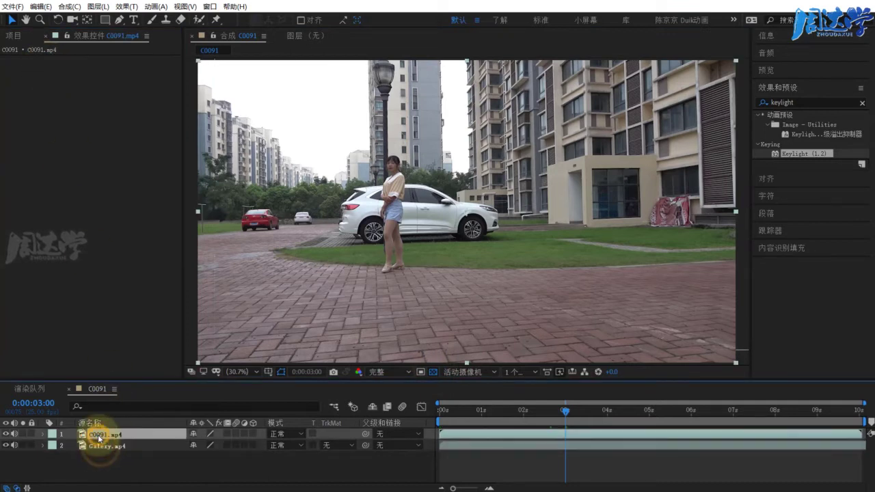
click(806, 101)
text(se'guang)
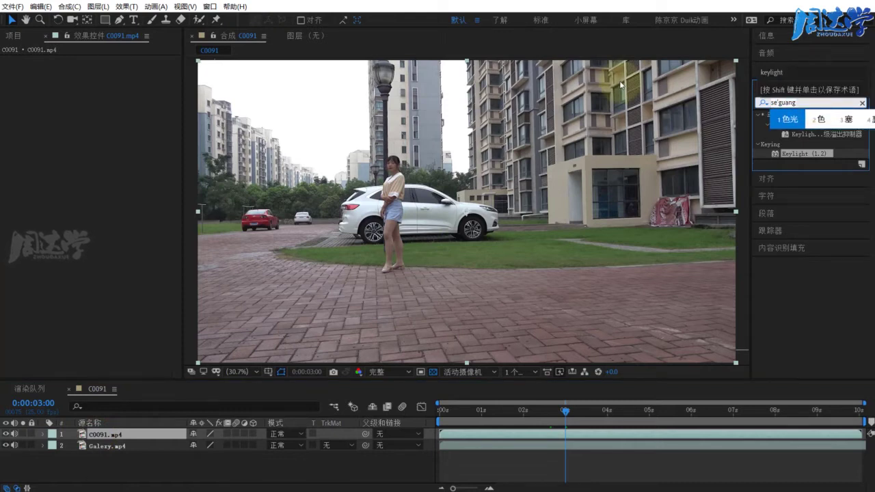
key(space)
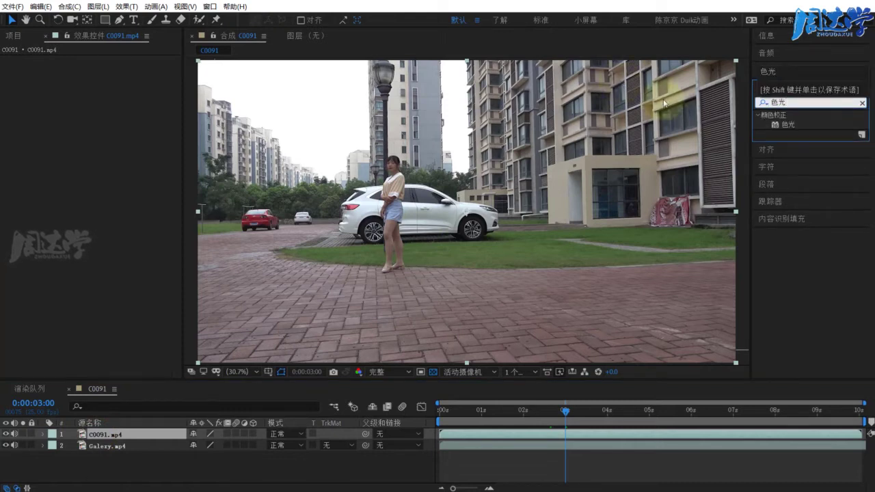
drag(787, 125, 342, 289)
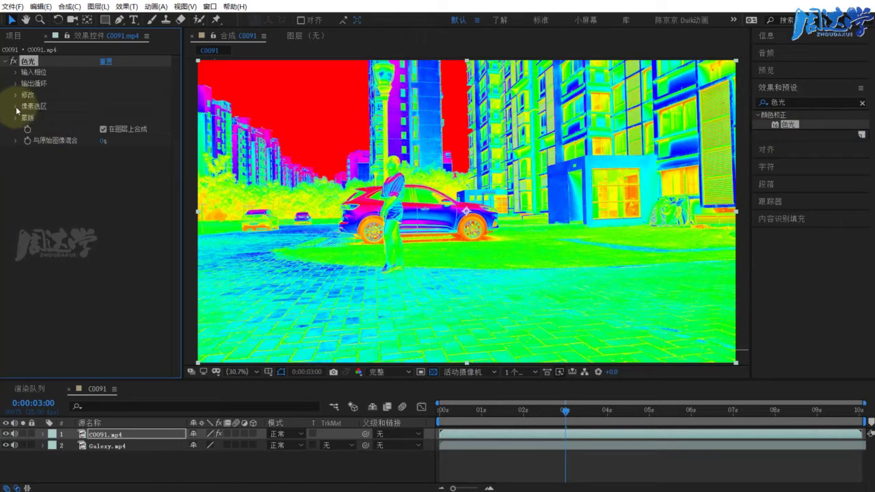
Set Colorama's output cycle to the Gray Gradient preset with black and white stops
click(15, 84)
click(122, 95)
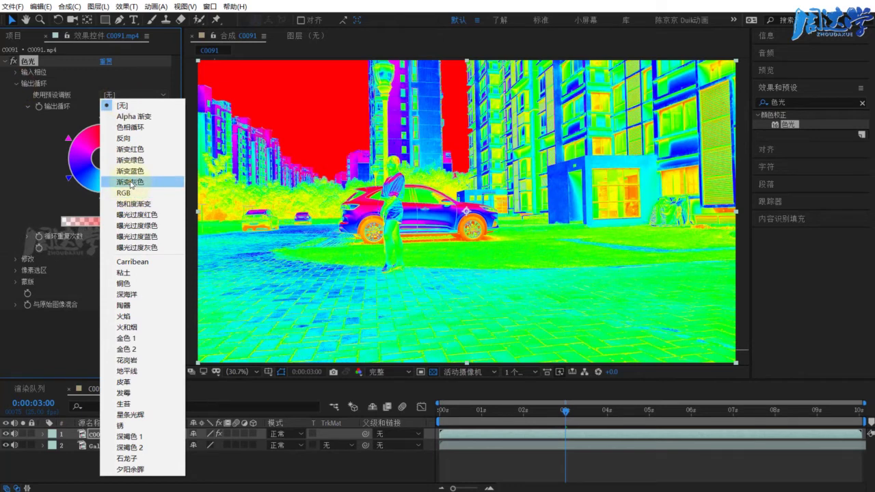
click(131, 183)
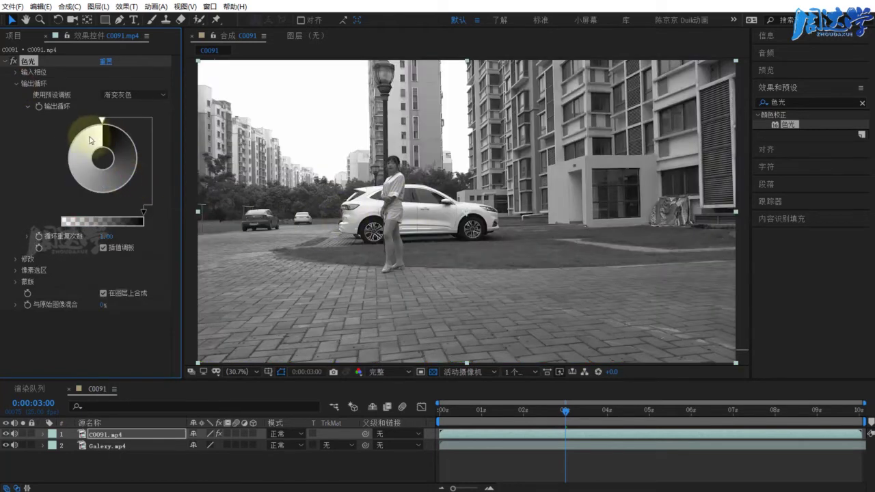
double_click(69, 163)
click(18, 169)
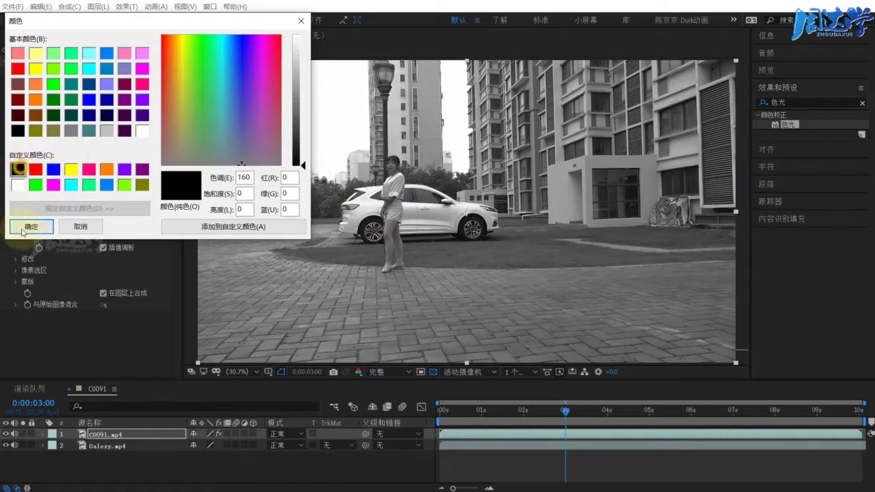
click(31, 226)
double_click(76, 136)
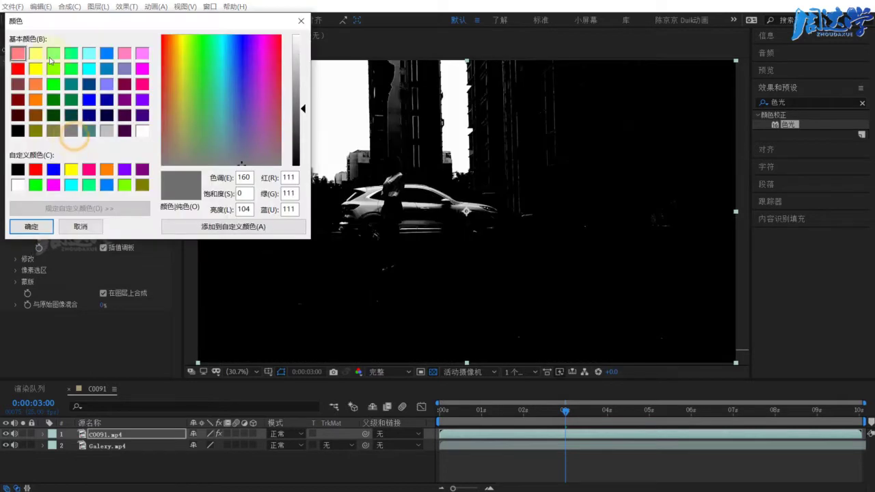
click(26, 228)
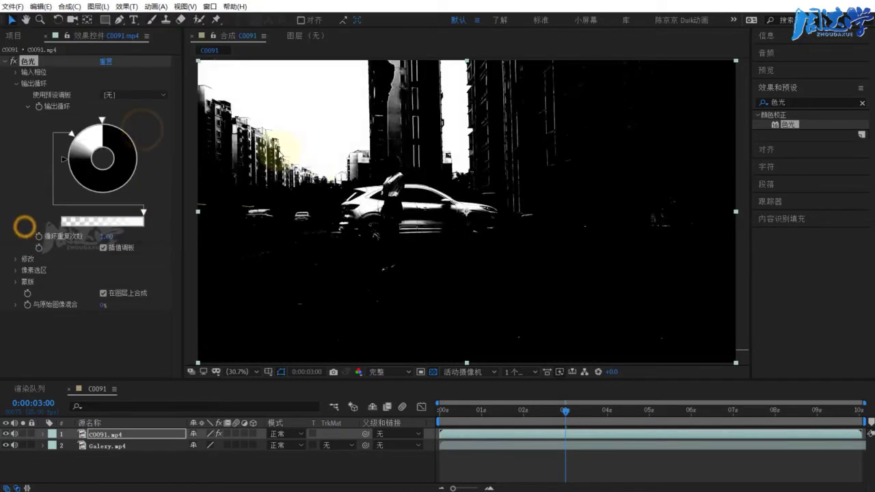
Reshape the output cycle's white band and add another colour stop
click(374, 186)
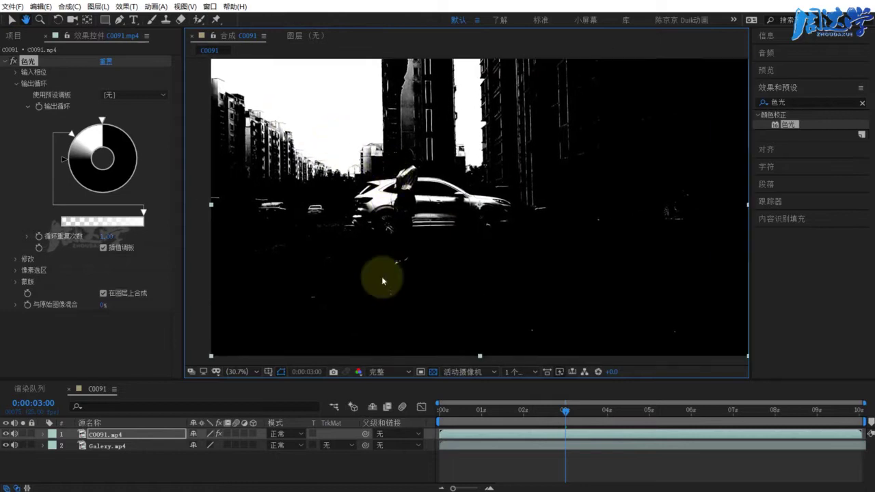
drag(66, 140, 93, 127)
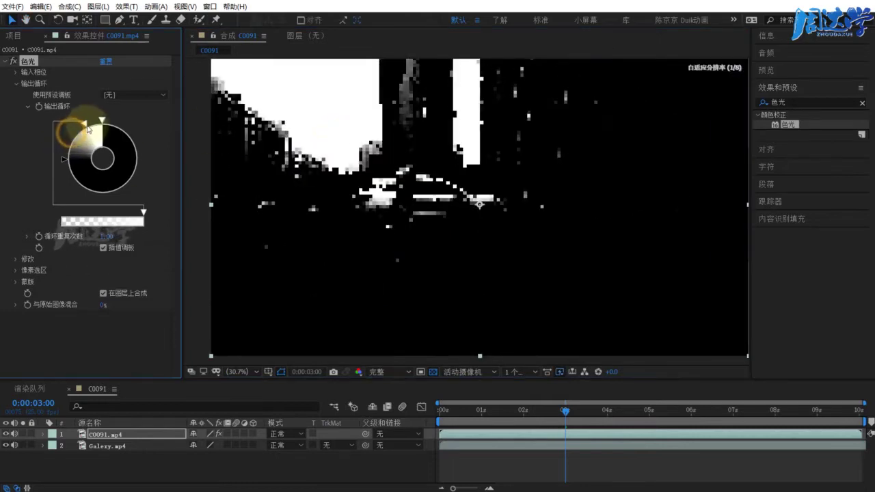
drag(67, 157, 78, 139)
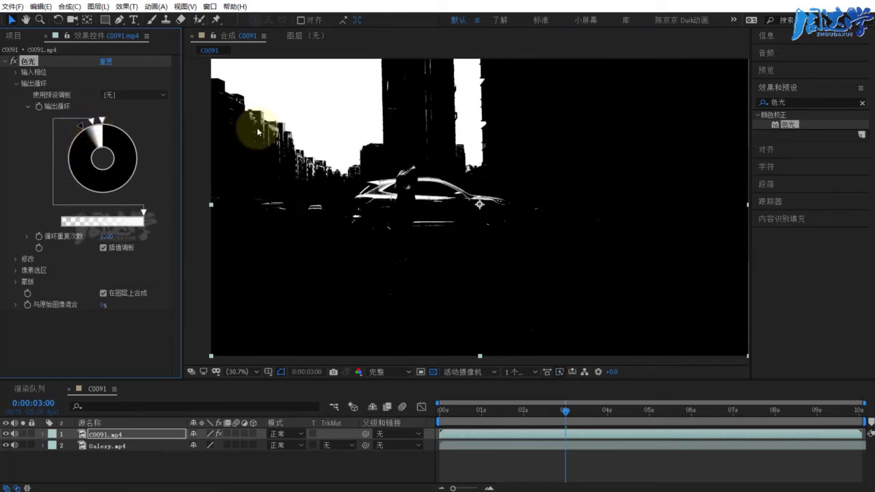
scroll(293, 136, up, 1)
scroll(300, 204, up, 1)
scroll(315, 306, up, 1)
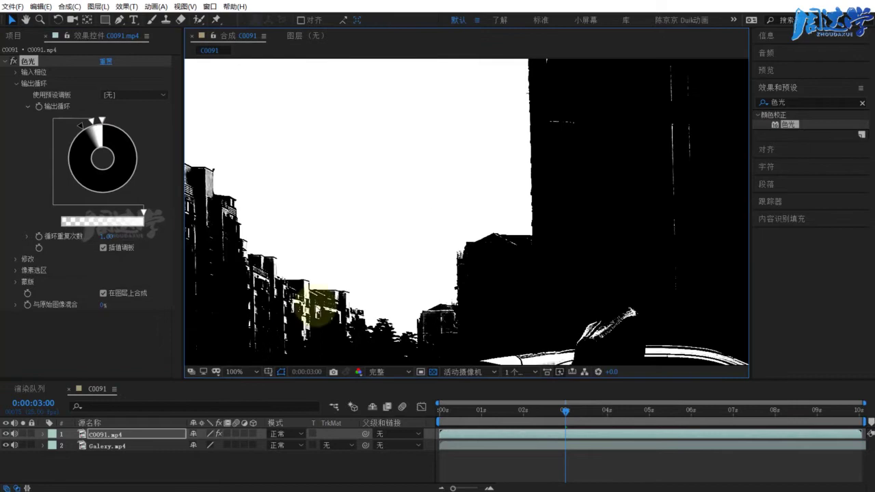
click(234, 372)
Fit the view and apply the Curves (曲线) effect to C0091.mp4
click(245, 398)
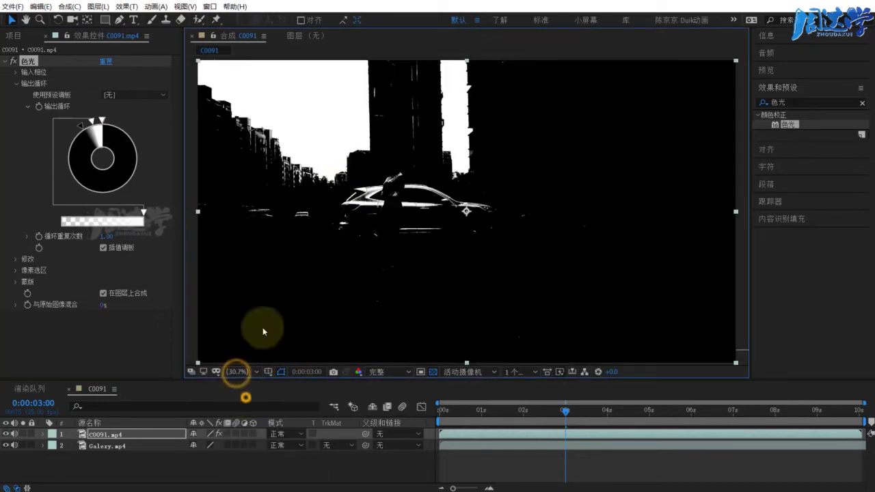
click(103, 435)
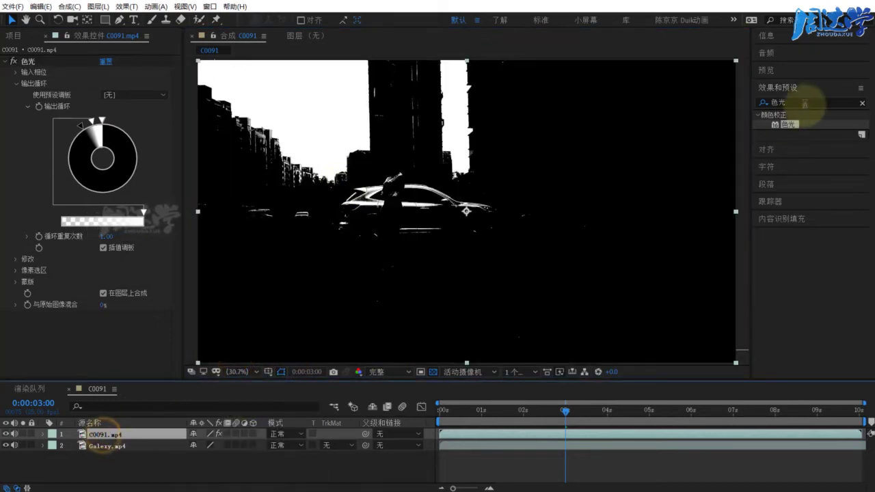
click(804, 102)
text(曲线)
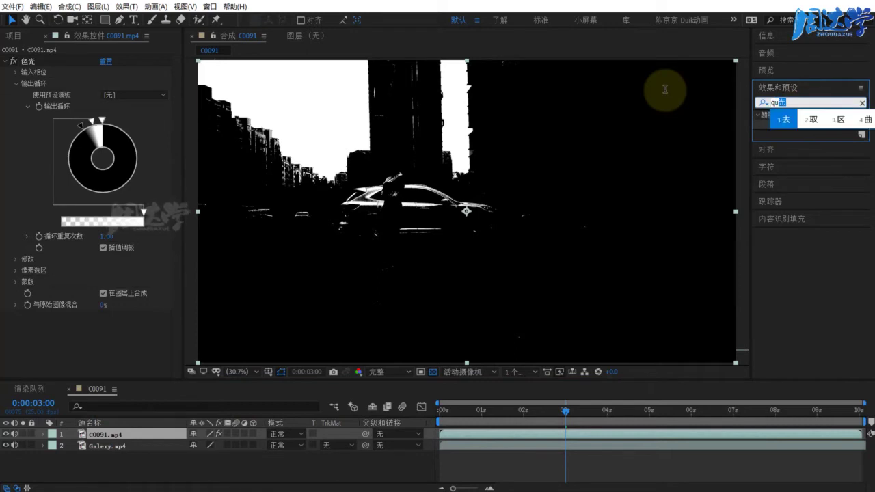
drag(793, 173, 110, 435)
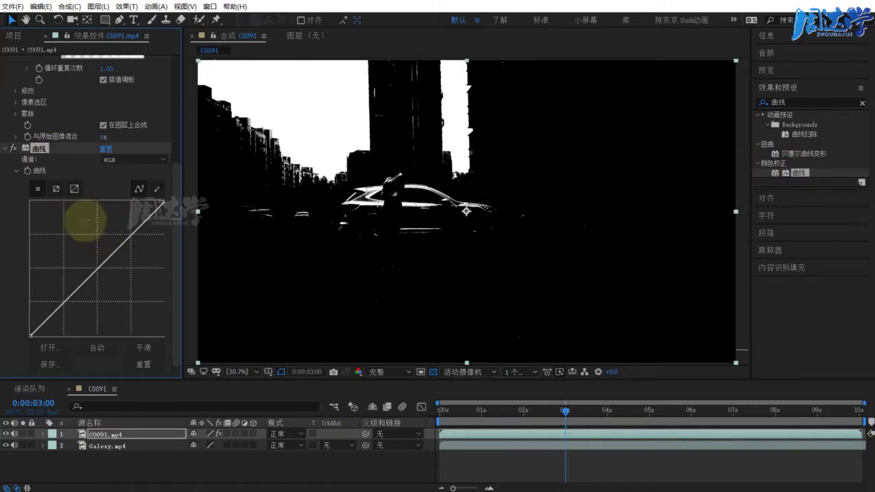
Move Curves above Colorama and steepen the curve's lower end for a harder mask
scroll(68, 233, up, 4)
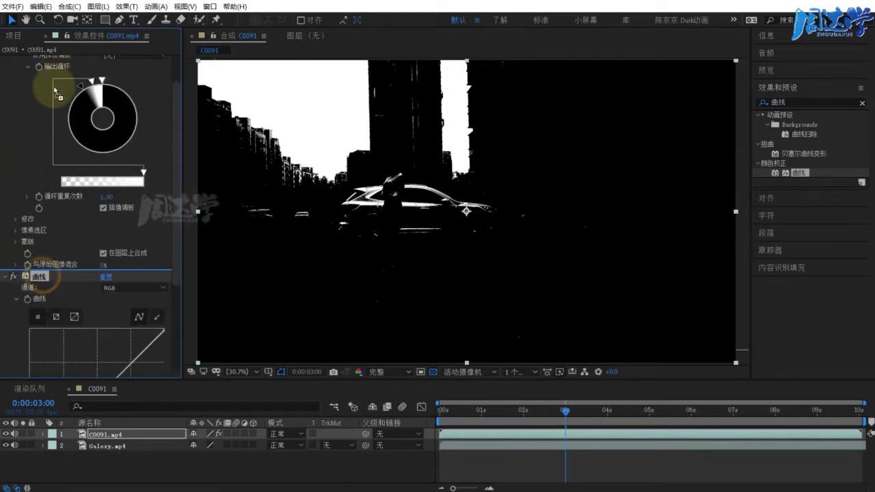
scroll(62, 198, up, 2)
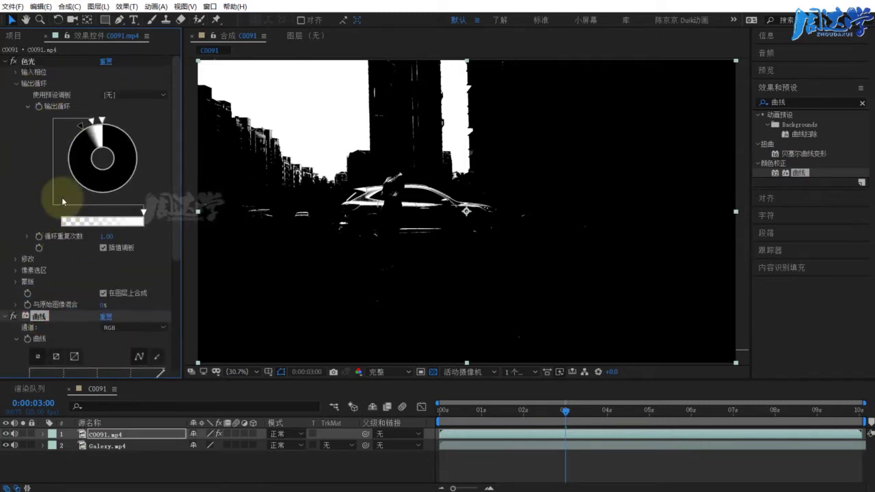
click(7, 61)
drag(38, 53, 31, 60)
mouse_move(98, 182)
mouse_down()
mouse_move(104, 159)
mouse_move(147, 193)
mouse_move(155, 170)
mouse_up()
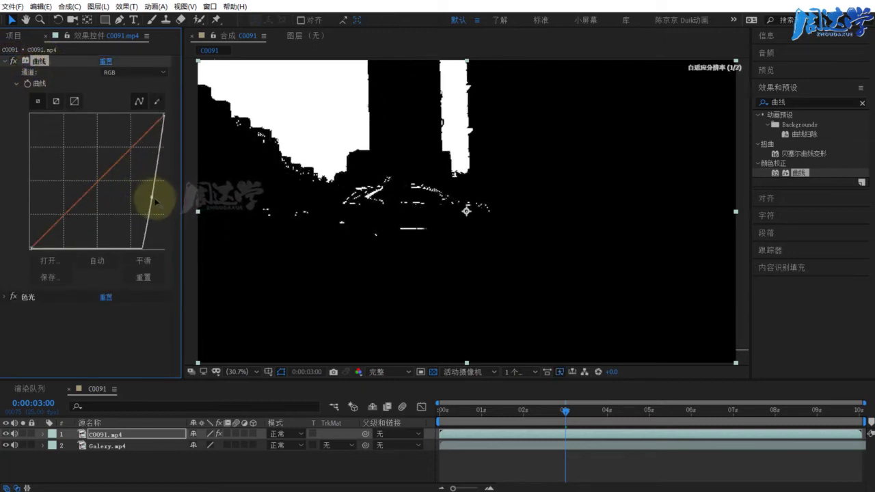
mouse_move(133, 246)
mouse_down()
mouse_move(146, 233)
mouse_move(138, 235)
mouse_up()
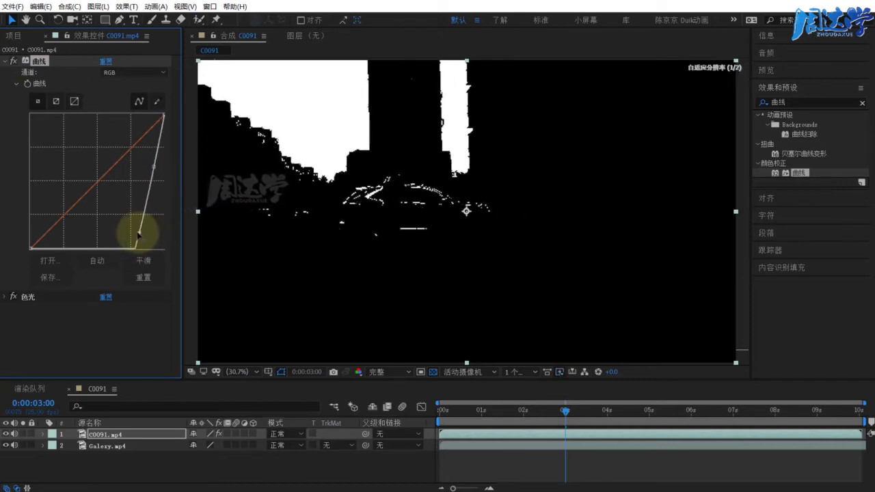
Duplicate the C0091.mp4 layer with Ctrl+D and collapse the copy's effects
click(104, 435)
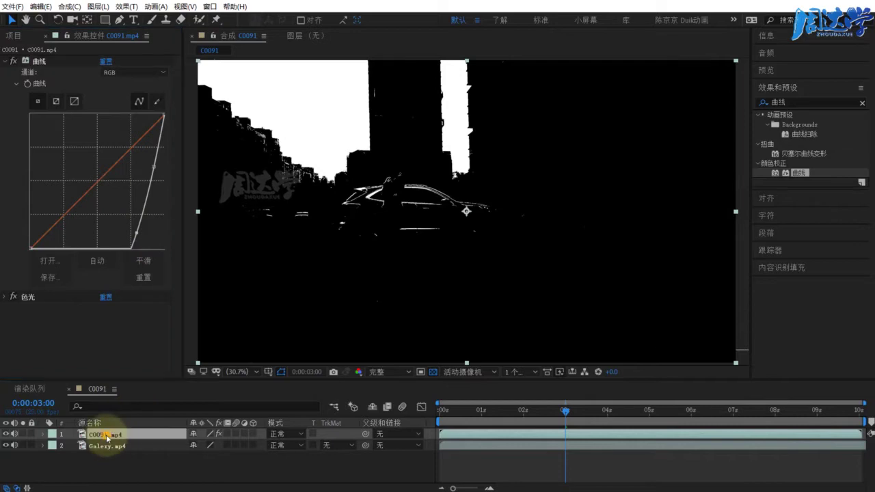
key(ctrl+d)
click(92, 445)
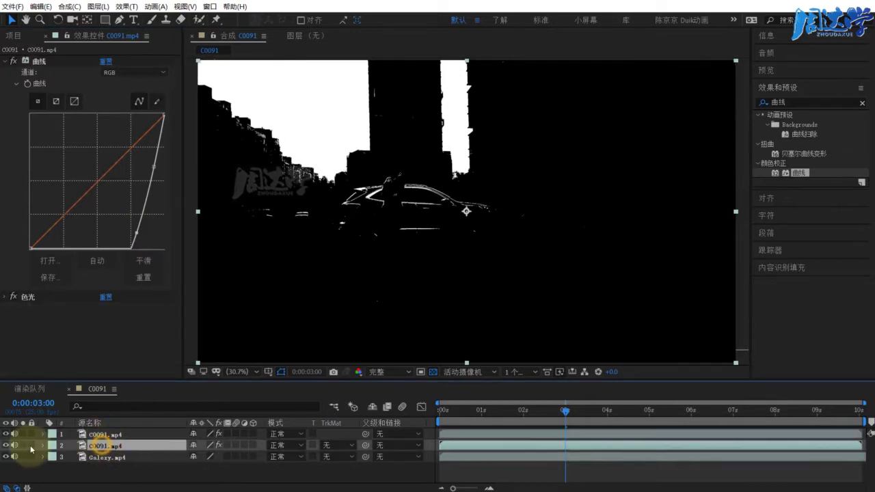
click(3, 63)
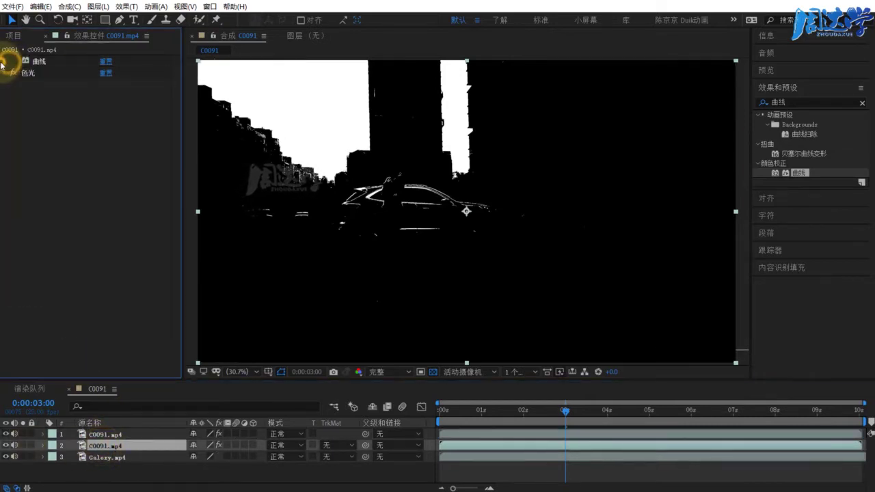
click(4, 73)
click(4, 73)
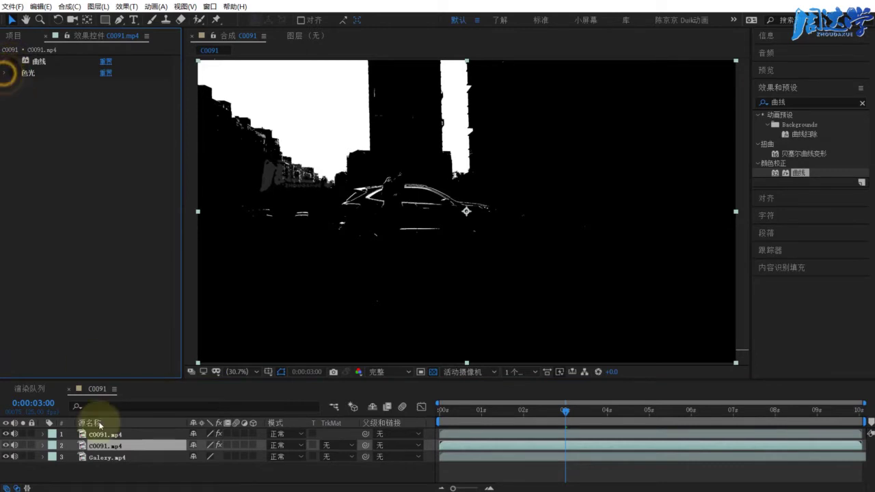
Set layer 2's track matte to Luma Inverted Matte and view at 33.3%
click(348, 446)
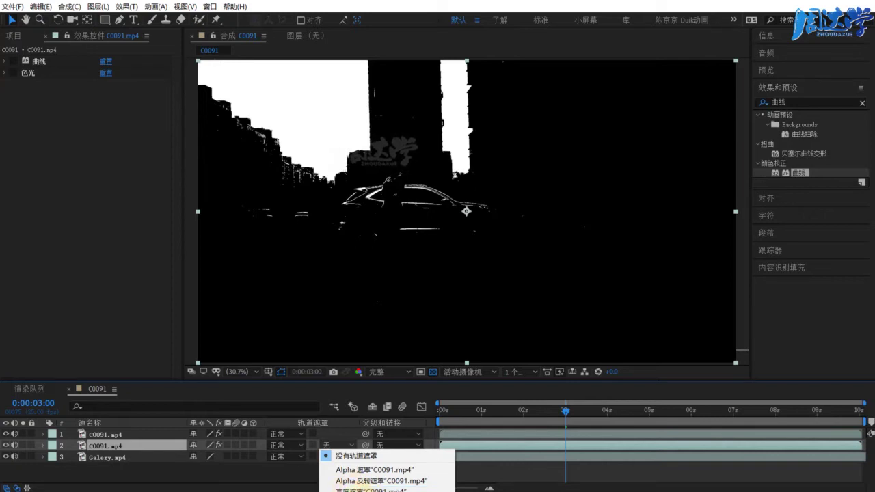
click(372, 491)
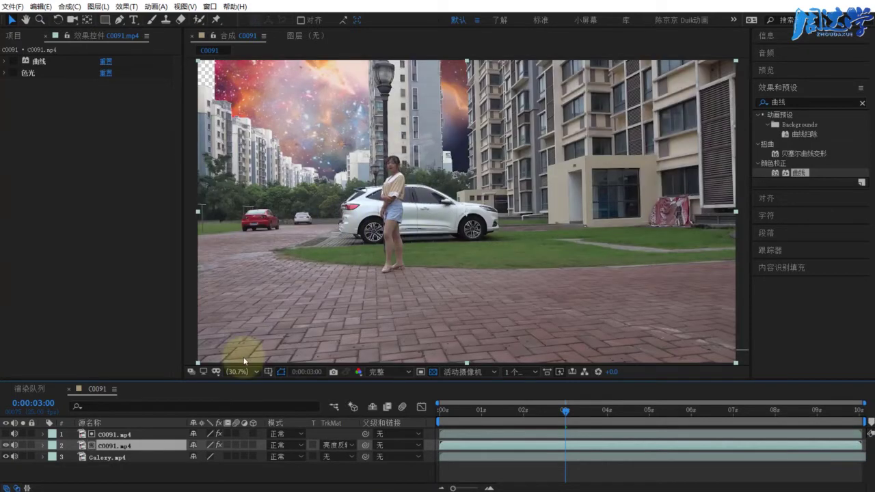
click(239, 372)
click(248, 393)
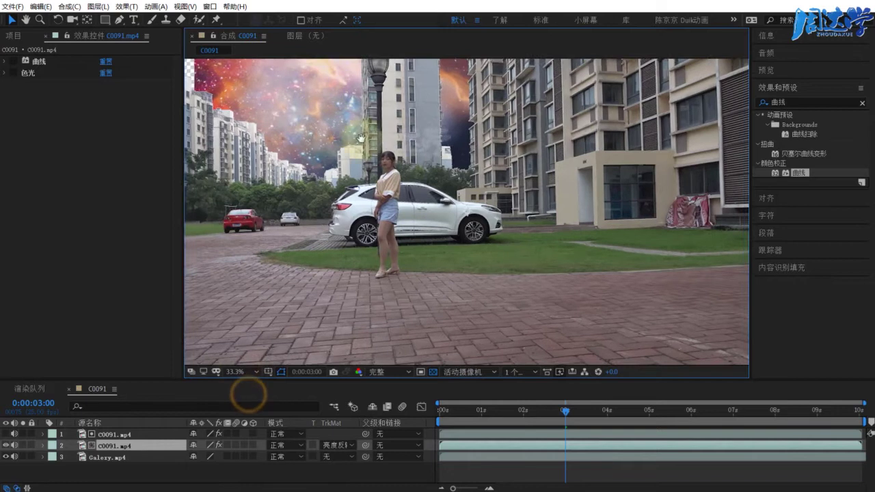
scroll(360, 137, down, 2)
scroll(410, 137, up, 5)
scroll(400, 239, down, 1)
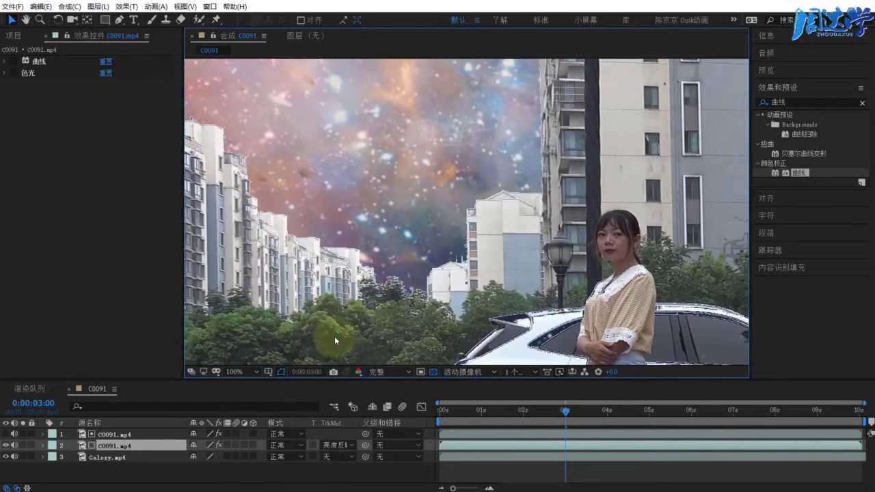
Reset and reshape the top layer's curve, adjusting its black and white points
click(99, 434)
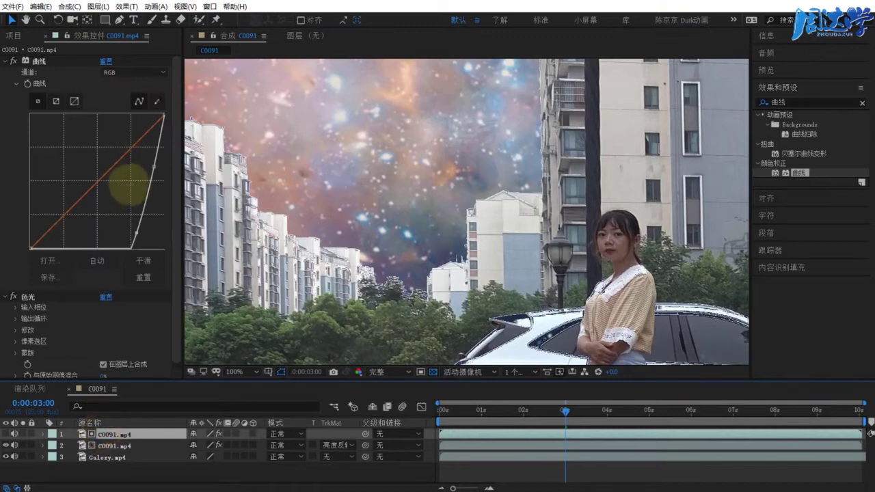
drag(136, 233, 106, 241)
drag(153, 167, 149, 159)
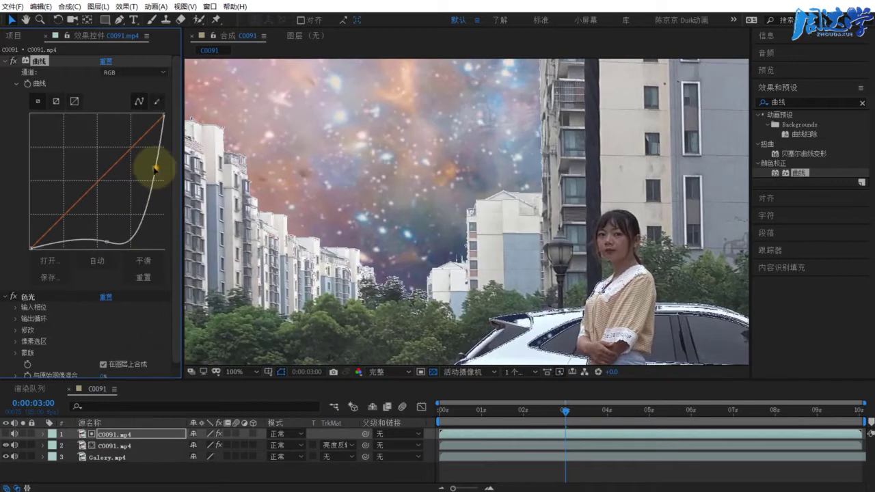
click(104, 61)
drag(95, 185, 145, 203)
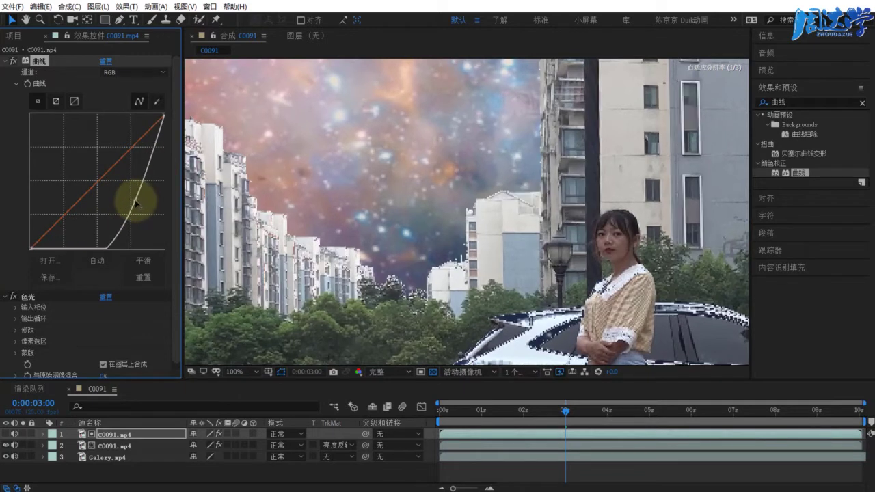
drag(145, 204, 117, 195)
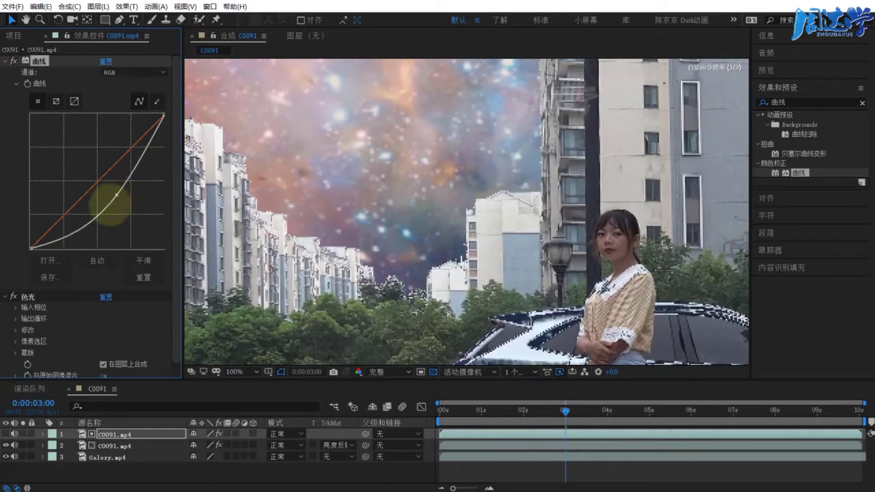
mouse_move(31, 247)
mouse_down()
mouse_move(100, 246)
mouse_move(80, 247)
mouse_up()
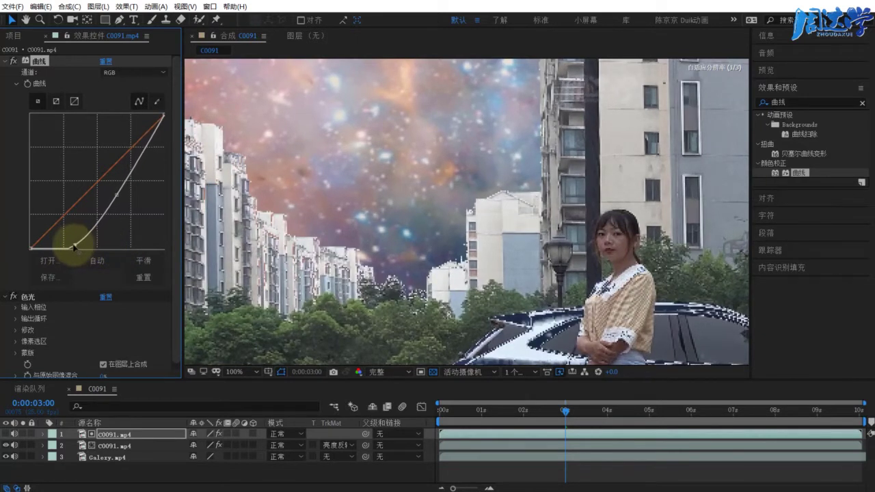
mouse_move(164, 115)
mouse_down()
mouse_move(173, 142)
mouse_move(171, 102)
mouse_move(159, 124)
mouse_up()
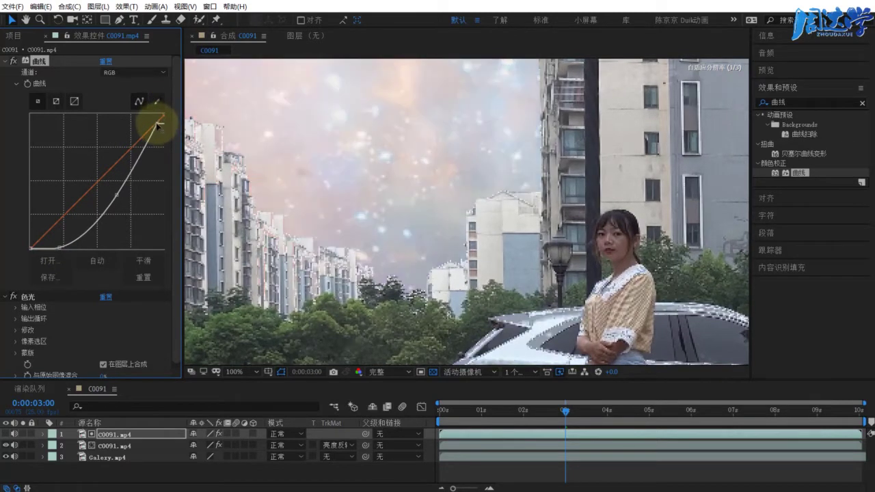
drag(158, 125, 165, 120)
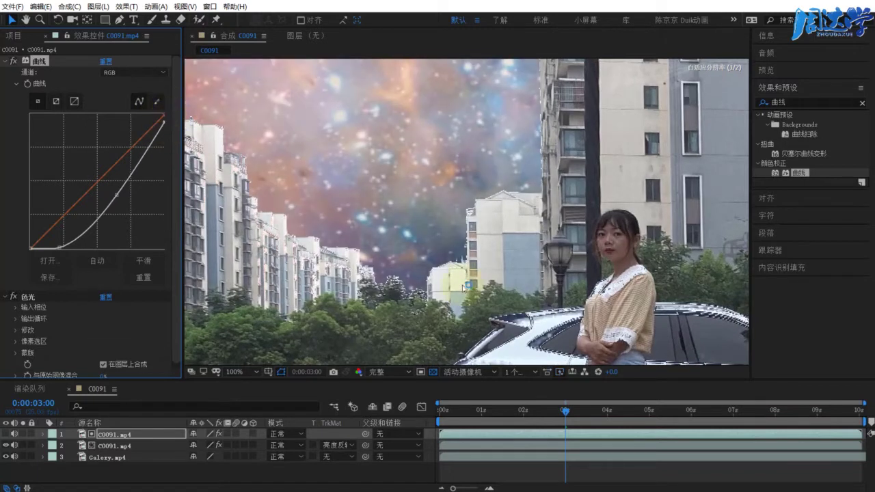
Delete the 曲线 and 色光 effects from the top layer and clear the effects search
click(49, 61)
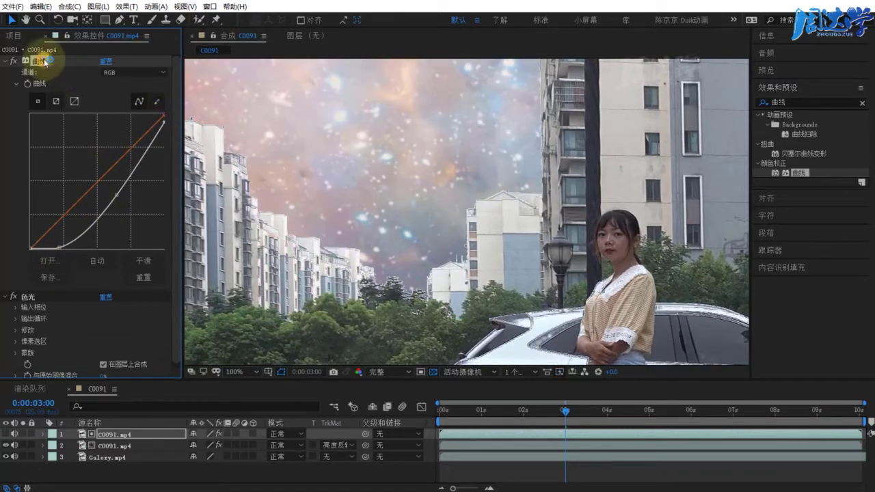
key(Delete)
click(27, 61)
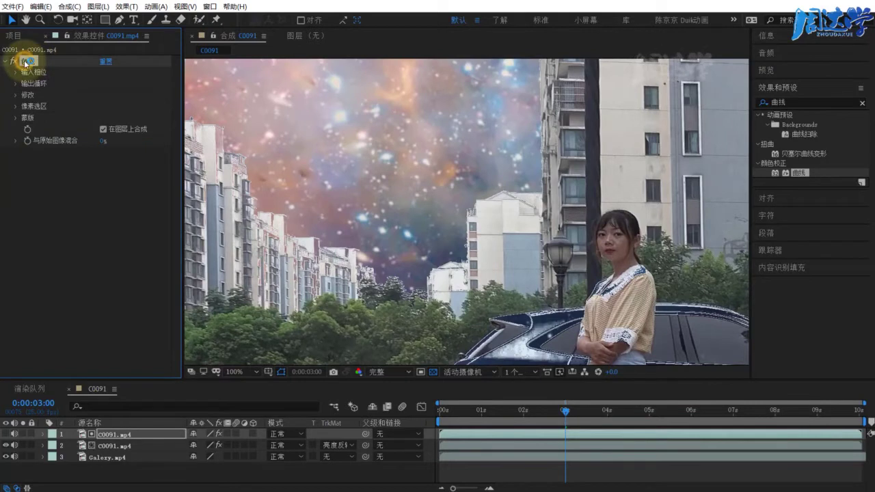
key(Delete)
click(107, 433)
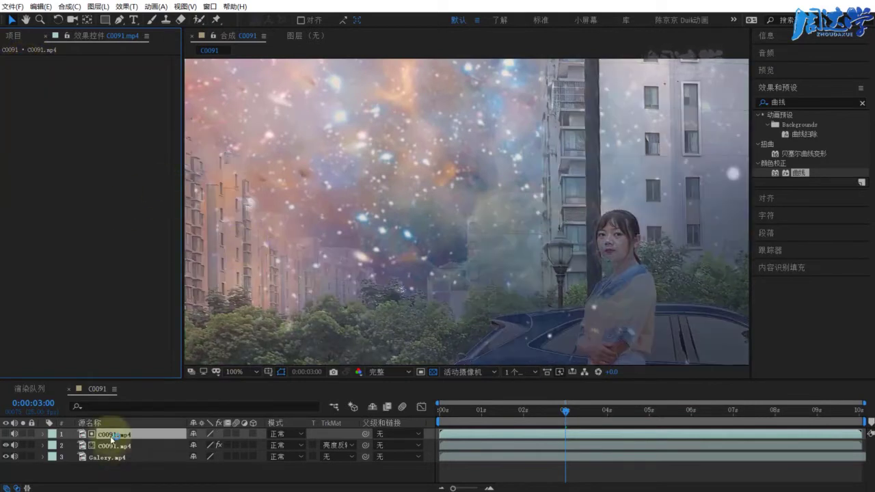
click(862, 103)
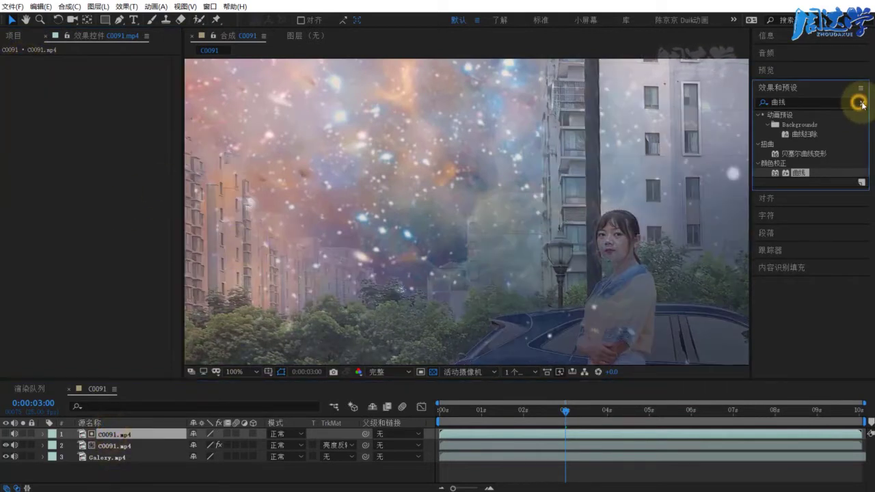
click(108, 435)
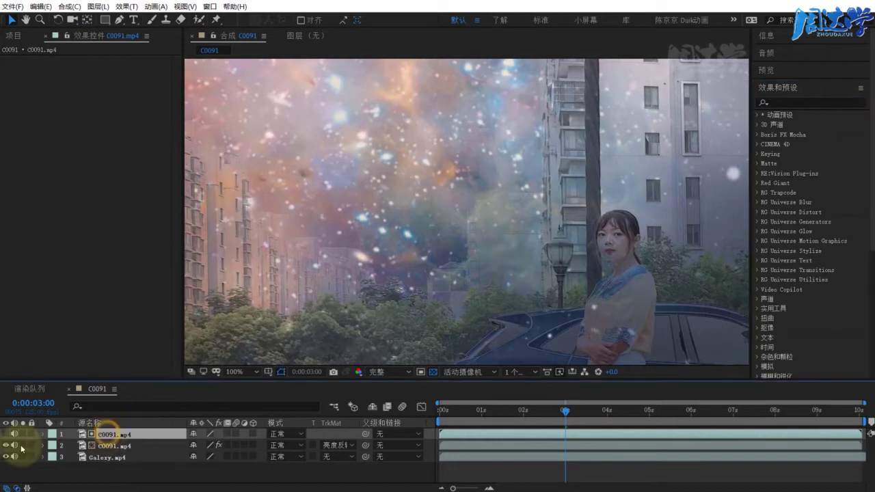
Delete the duplicate top layer and remove the 色光 and 曲线 effects from the remaining C0091.mp4
key(Delete)
click(107, 435)
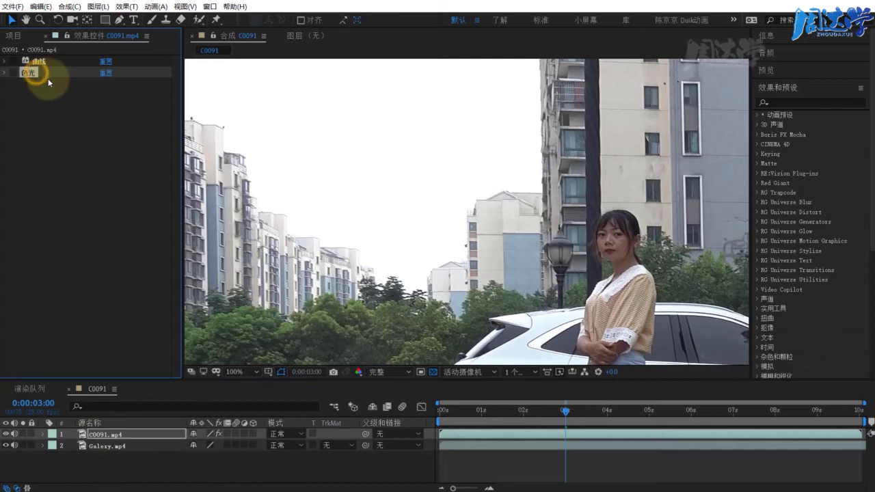
key(Delete)
click(51, 64)
key(Delete)
Duplicate C0091.mp4 and set layer 2's track matte to 无 (none)
click(104, 435)
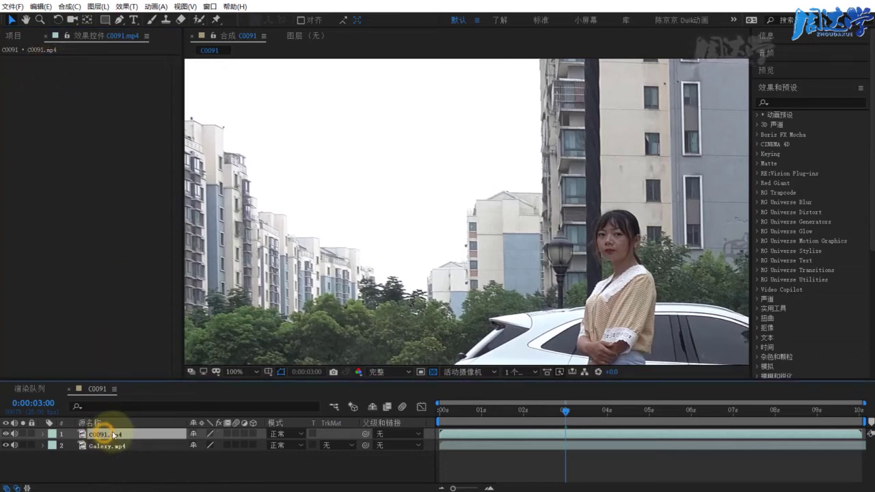
key(ctrl+d)
click(347, 445)
click(349, 445)
click(104, 447)
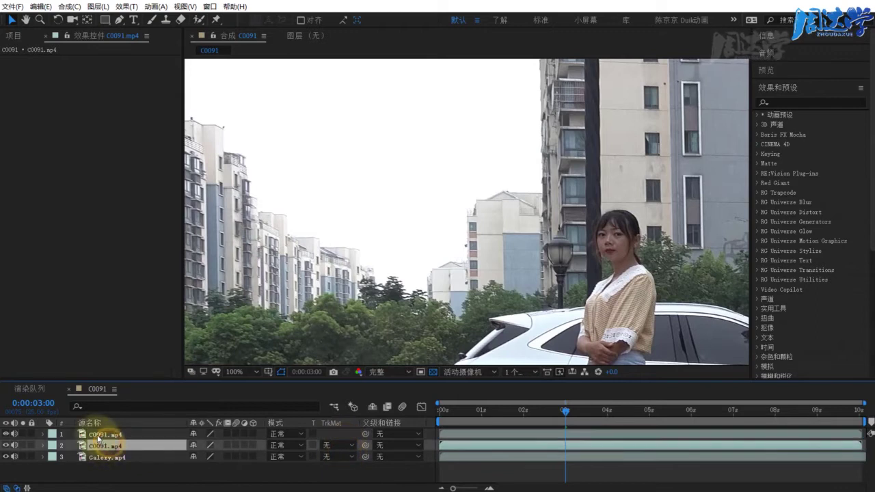
click(98, 436)
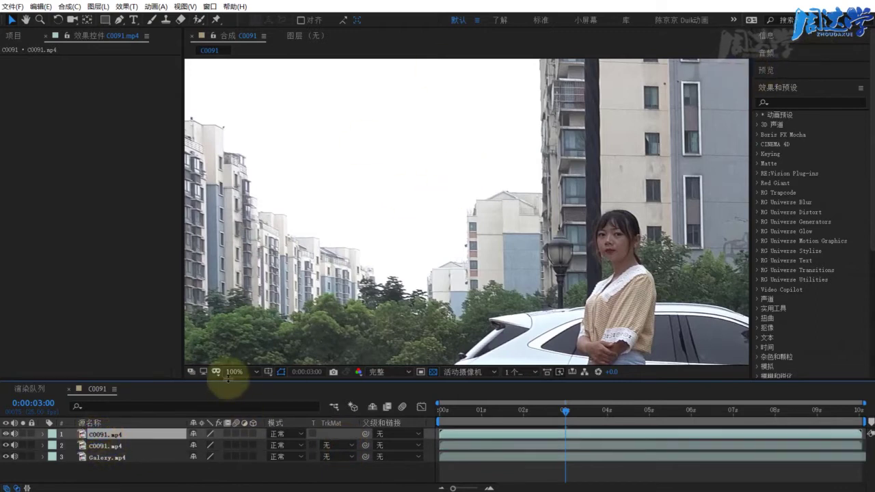
At the clip's last frame with the viewer fit, apply Keying > 提取 (Extract) to the top C0091.mp4
drag(565, 410, 860, 410)
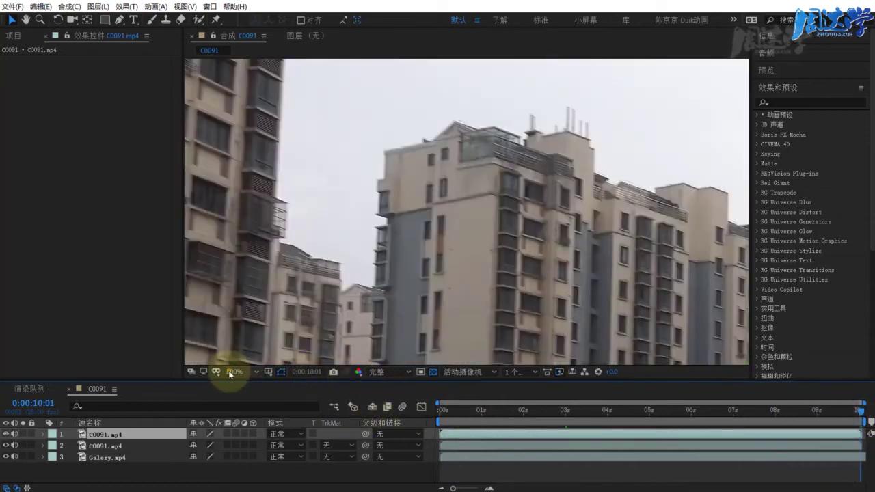
click(229, 371)
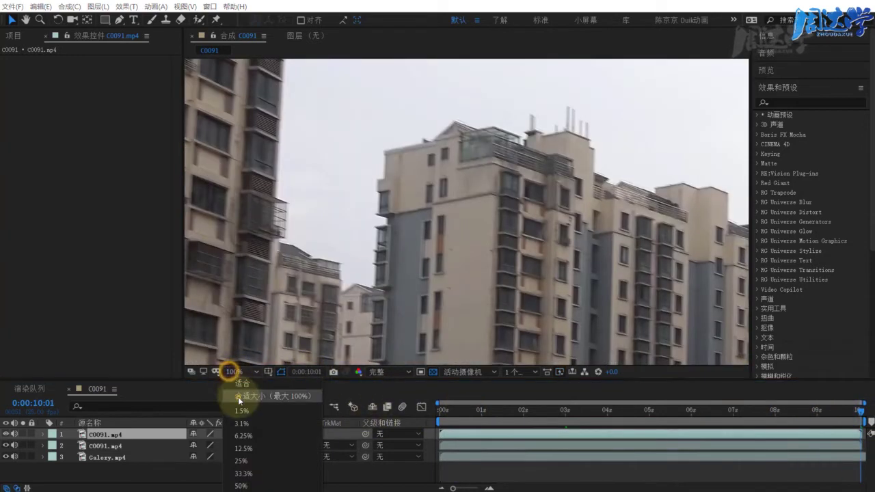
click(237, 396)
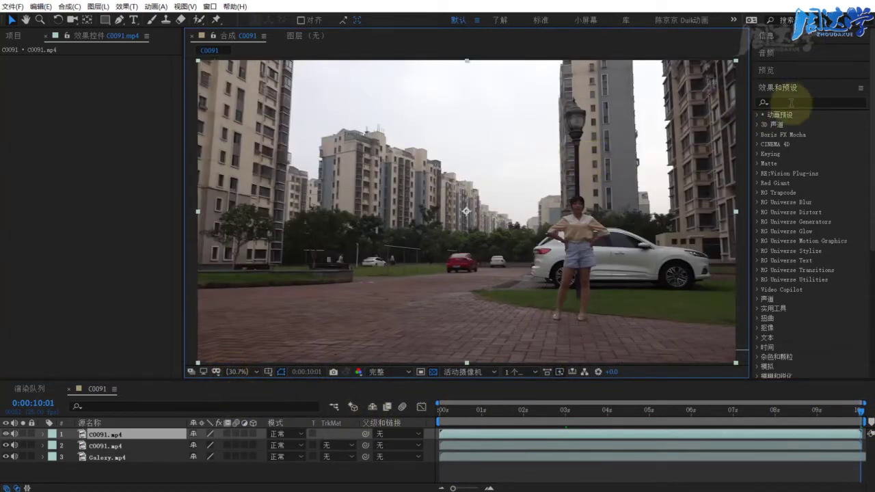
scroll(799, 246, down, 5)
click(760, 225)
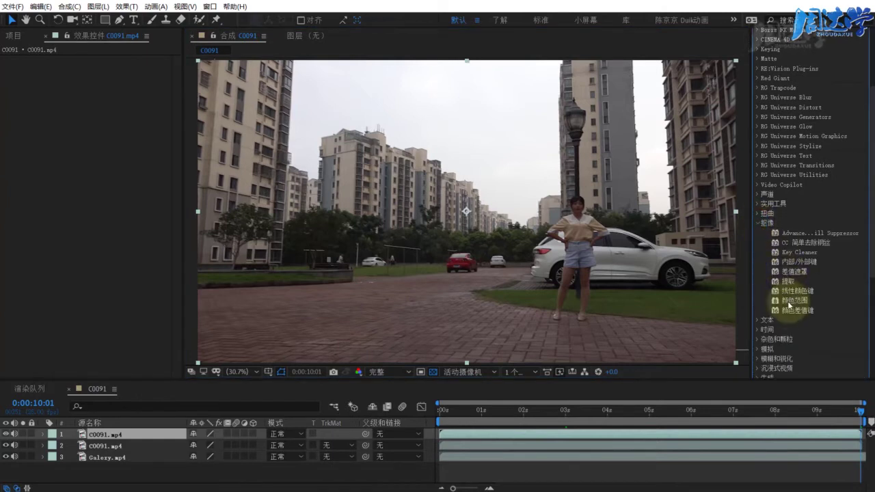
click(794, 273)
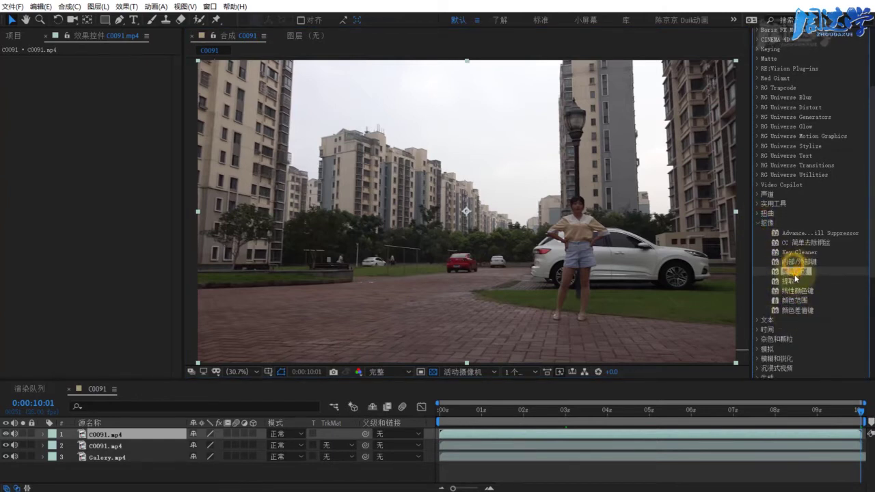
drag(788, 283, 438, 286)
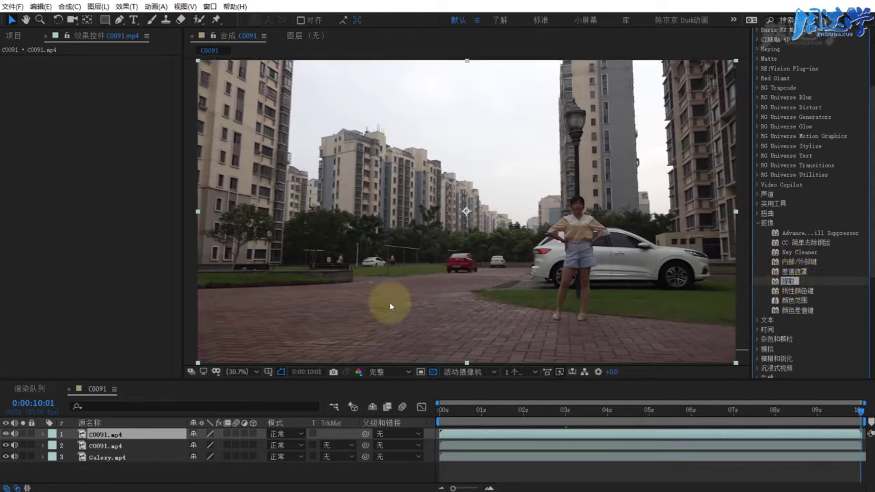
click(124, 147)
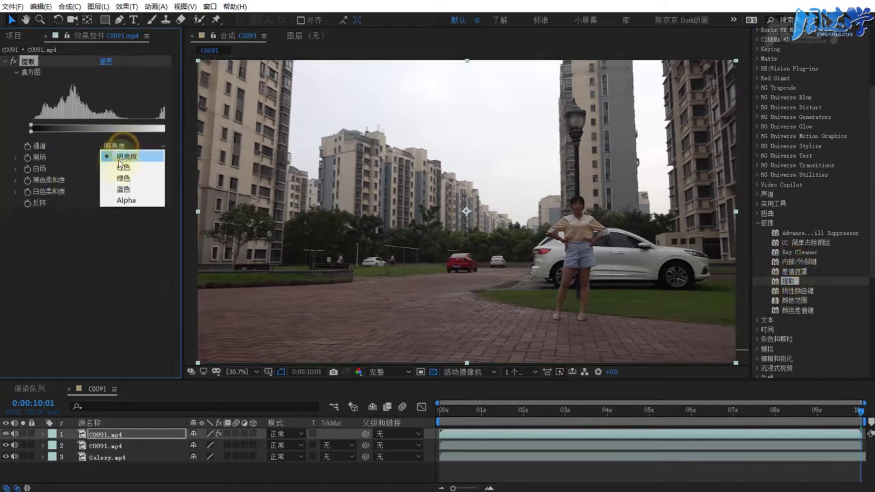
click(119, 157)
click(16, 180)
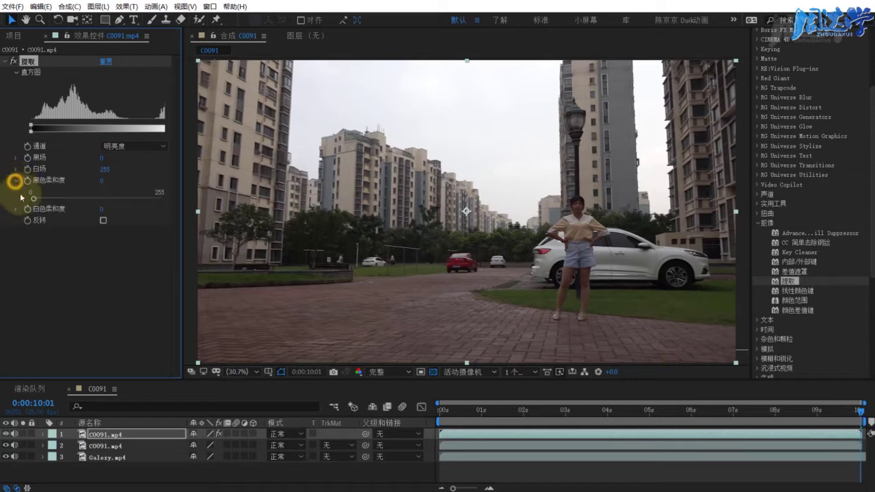
click(15, 168)
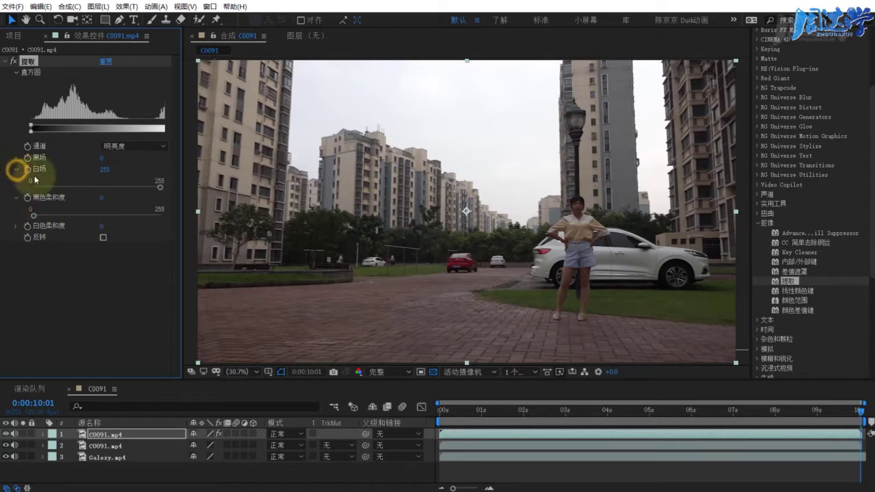
drag(161, 189, 142, 187)
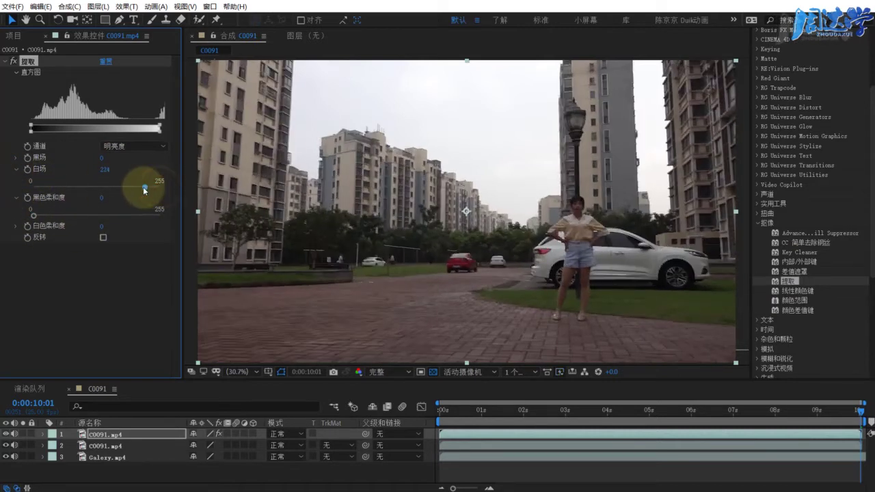
click(7, 445)
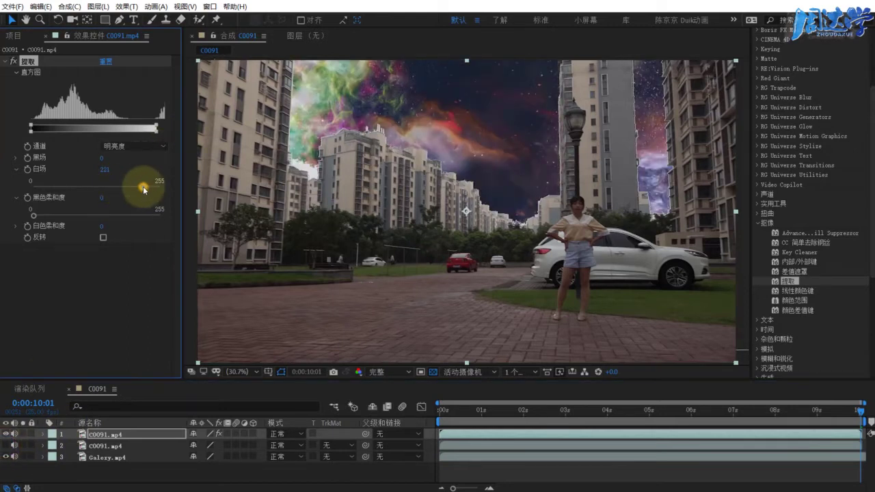
drag(143, 188, 122, 186)
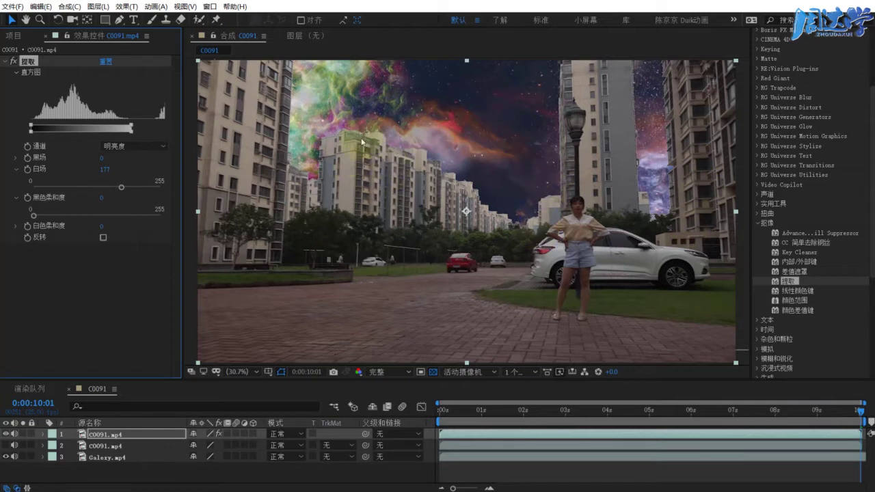
Raise Extract's white point back to about 198 and fit the composition in the viewer
scroll(412, 135, up, 1)
scroll(393, 155, up, 1)
scroll(361, 127, up, 1)
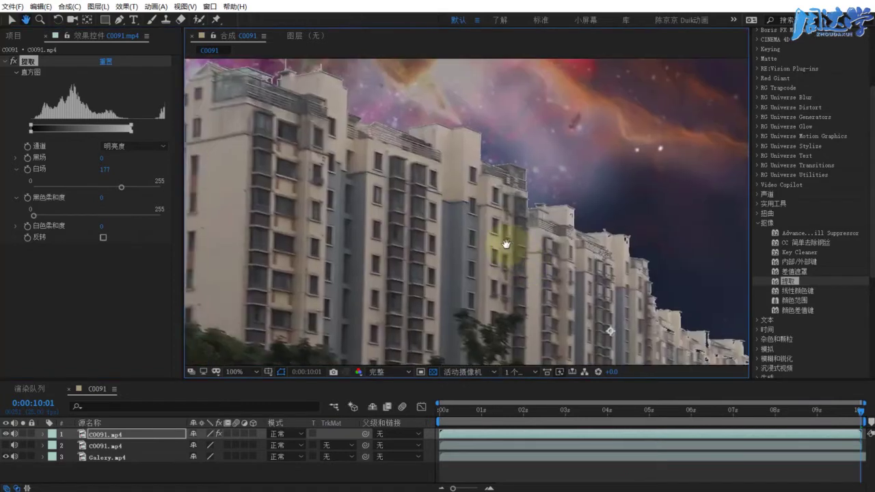
scroll(498, 244, up, 1)
drag(123, 186, 134, 185)
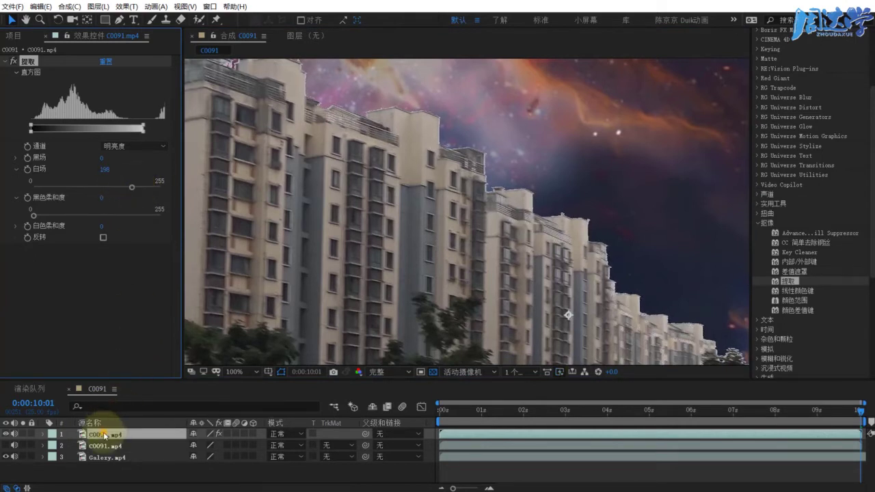
scroll(827, 218, down, 3)
scroll(642, 260, down, 8)
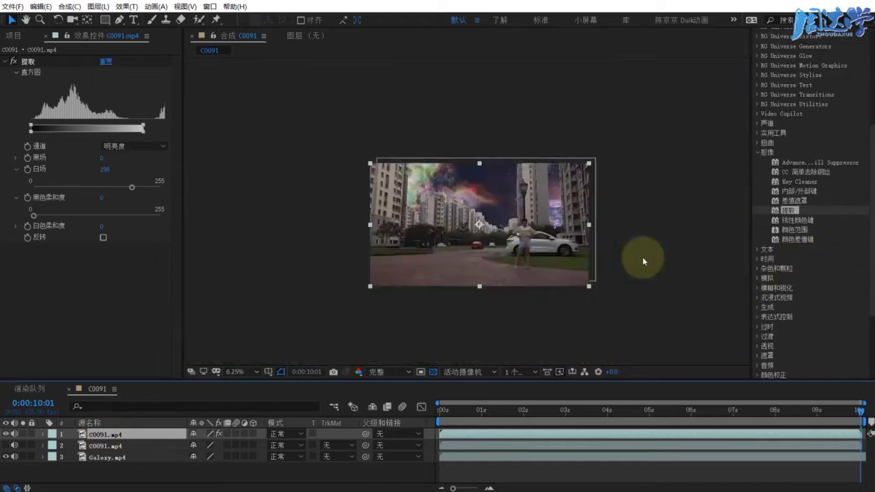
scroll(355, 287, up, 4)
click(235, 372)
click(240, 393)
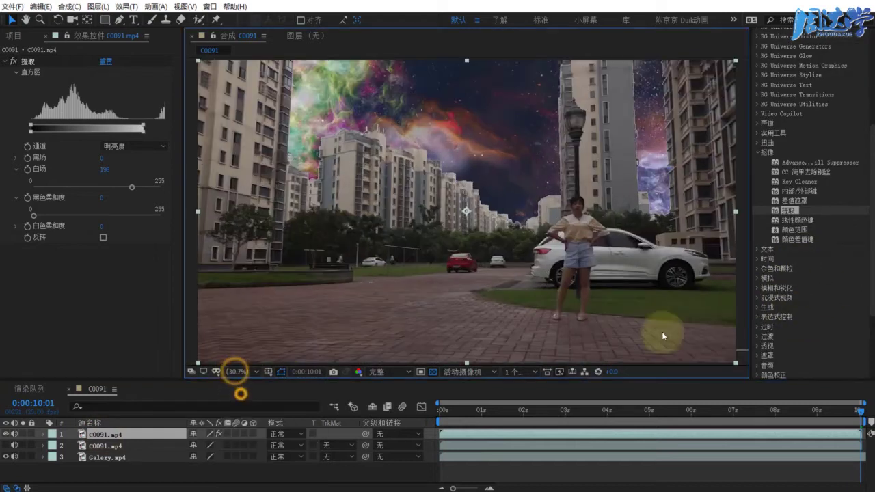
scroll(798, 295, up, 6)
Search for 曲线 and add the Curves effect to the top C0091.mp4 below Extract
click(790, 103)
text(qu)
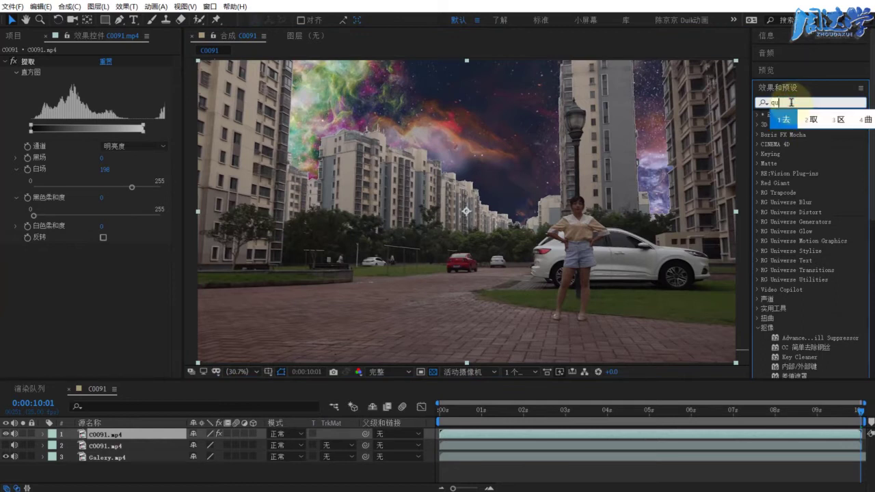
text(曲线)
drag(798, 172, 33, 68)
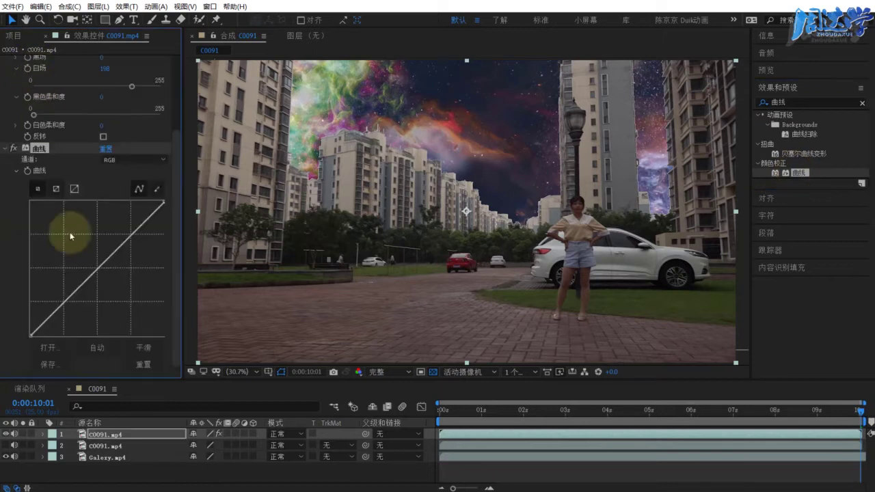
Move Curves above Extract and switch Extract off to see the original sky
click(4, 62)
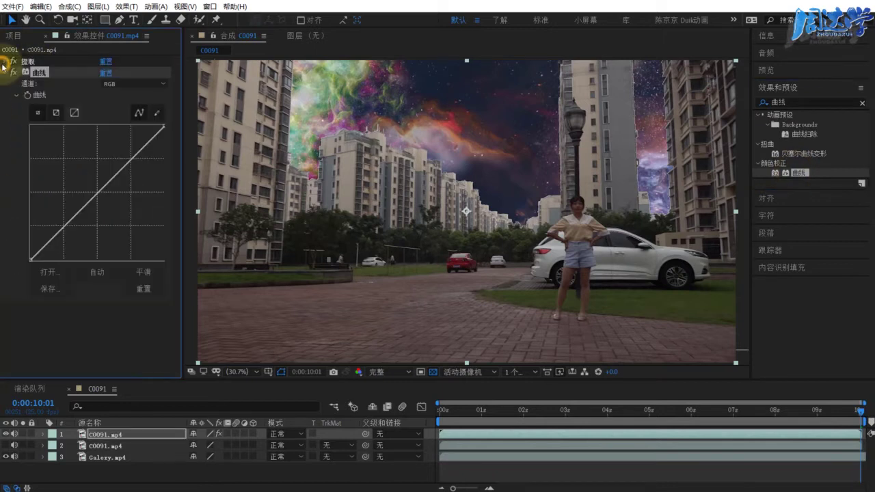
drag(40, 65, 41, 63)
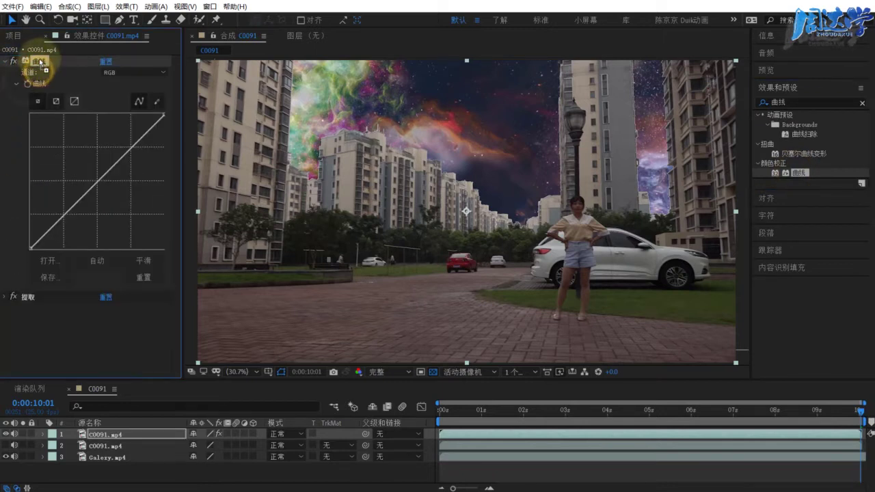
click(5, 61)
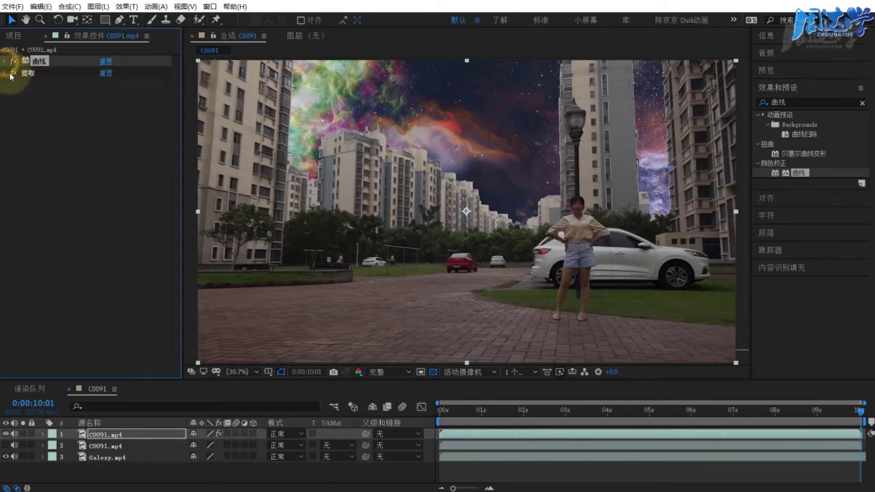
click(12, 72)
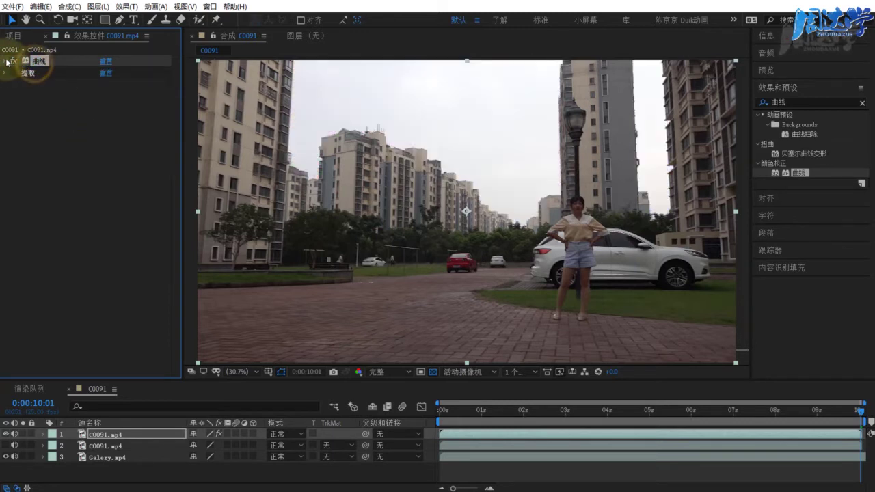
click(7, 63)
Pull the curve down with a new down-right point crushing shadows to black, then go to 0:00:03:24
mouse_move(106, 173)
mouse_down()
mouse_move(120, 191)
mouse_move(141, 157)
mouse_up()
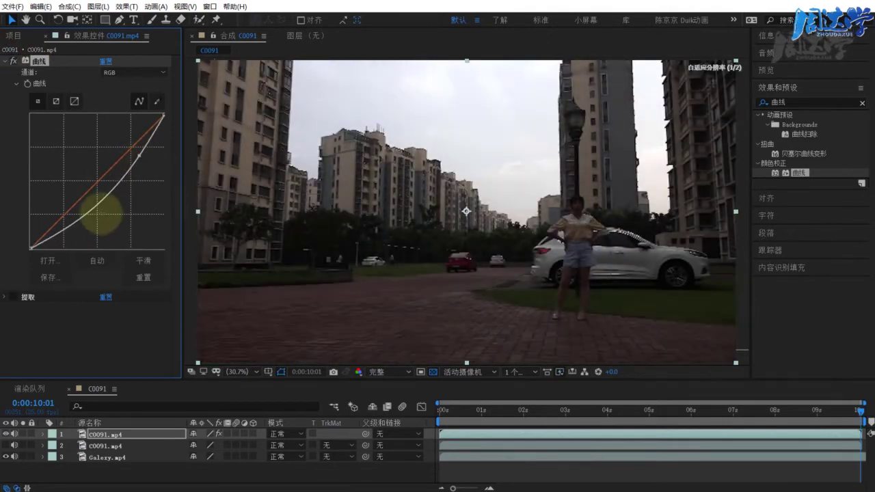
drag(102, 213, 121, 222)
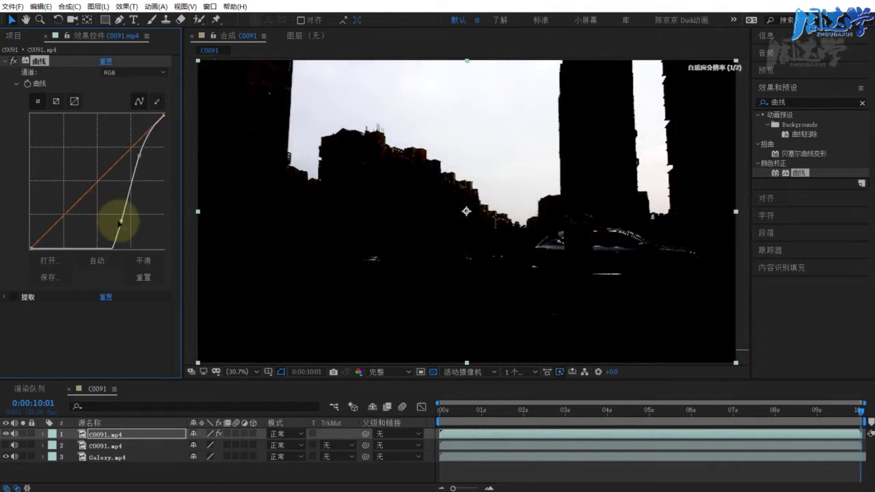
key(period)
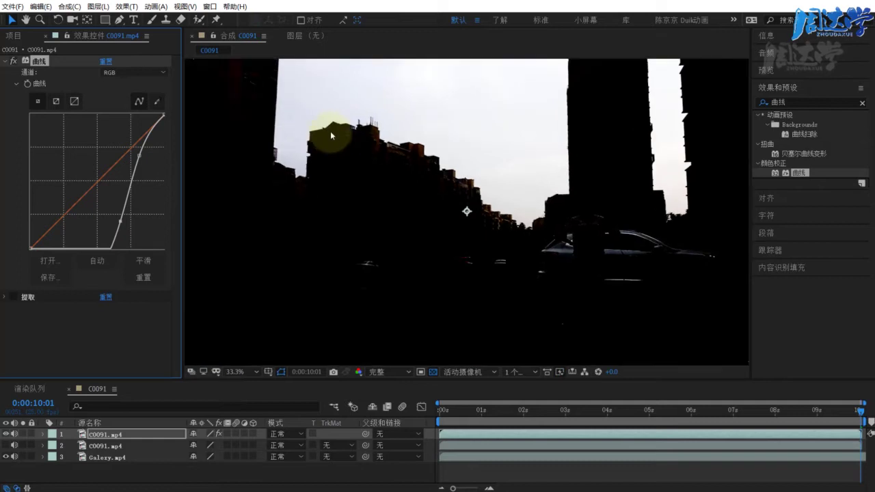
scroll(331, 135, up, 1)
scroll(361, 254, up, 2)
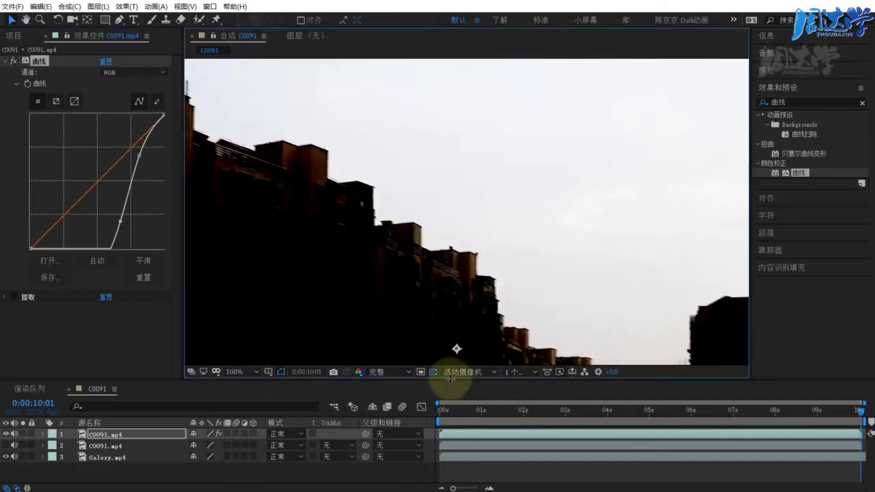
click(240, 372)
click(242, 392)
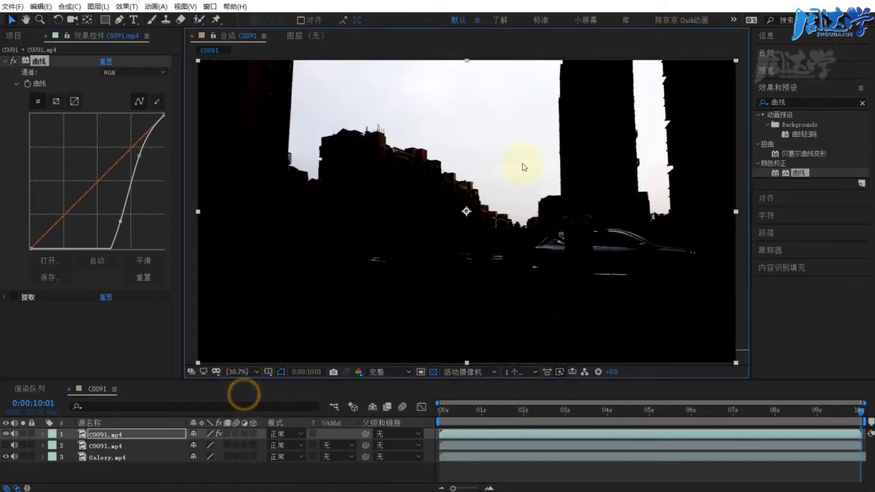
click(8, 64)
drag(513, 410, 605, 409)
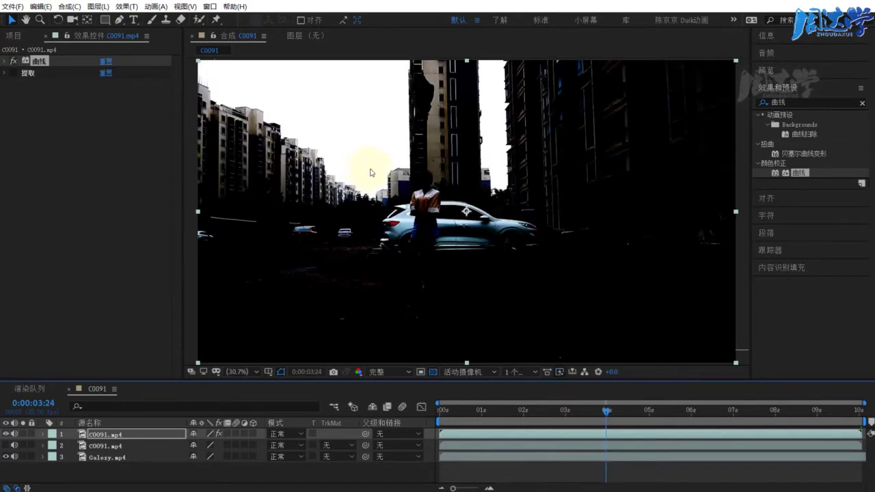
Turn Extract back on and try white point values from 198 to 211 on the zoomed sky
click(13, 73)
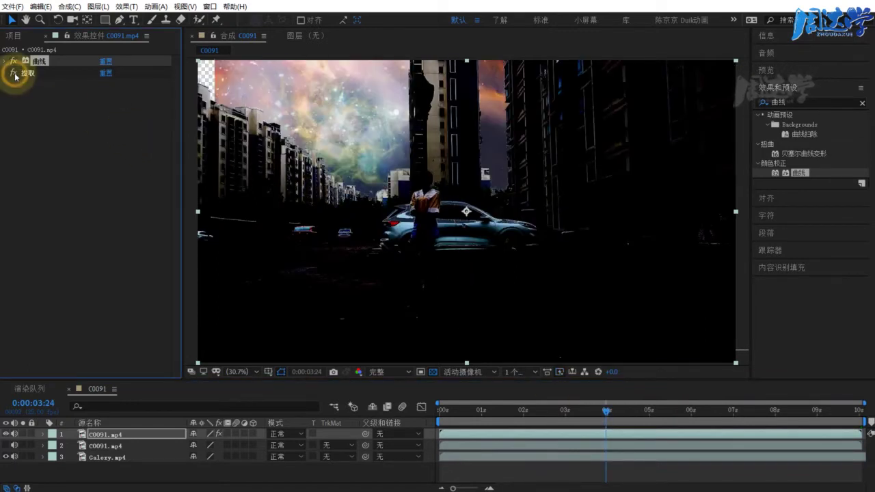
click(5, 73)
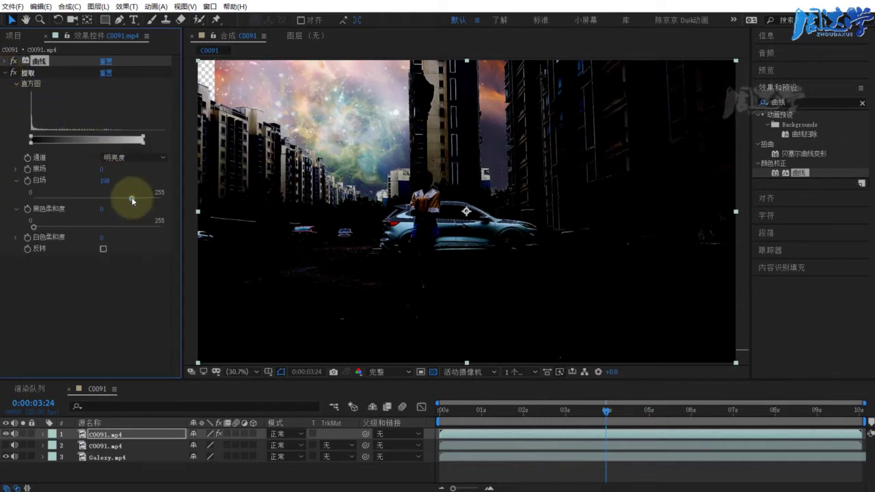
drag(132, 199, 138, 201)
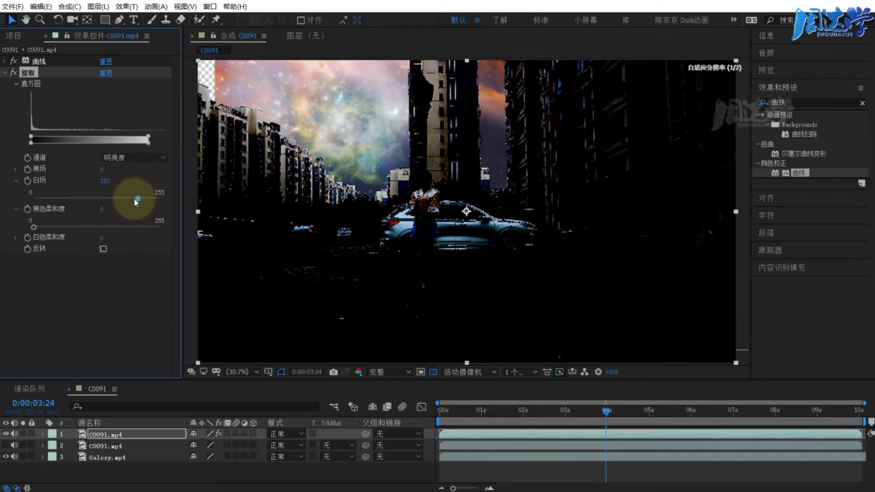
drag(136, 202, 132, 201)
scroll(526, 273, up, 5)
mouse_move(524, 274)
mouse_down()
mouse_move(552, 289)
mouse_move(685, 312)
mouse_up()
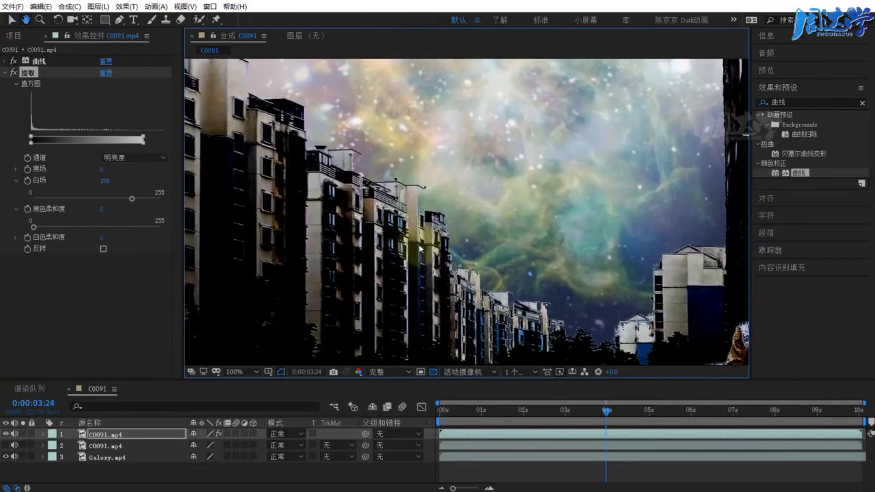
drag(133, 198, 142, 202)
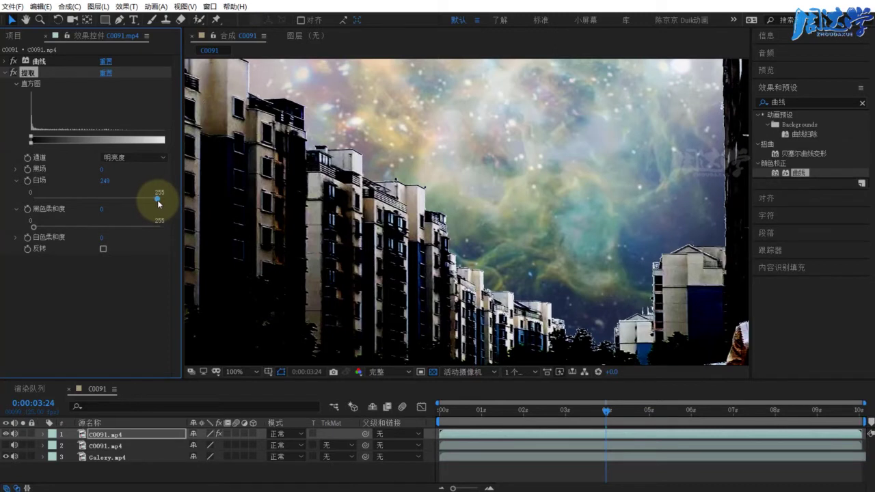
Ease the Curves shadow point up so fewer shadows clip to black
click(5, 61)
mouse_move(121, 221)
mouse_down()
mouse_move(106, 216)
mouse_move(119, 222)
mouse_up()
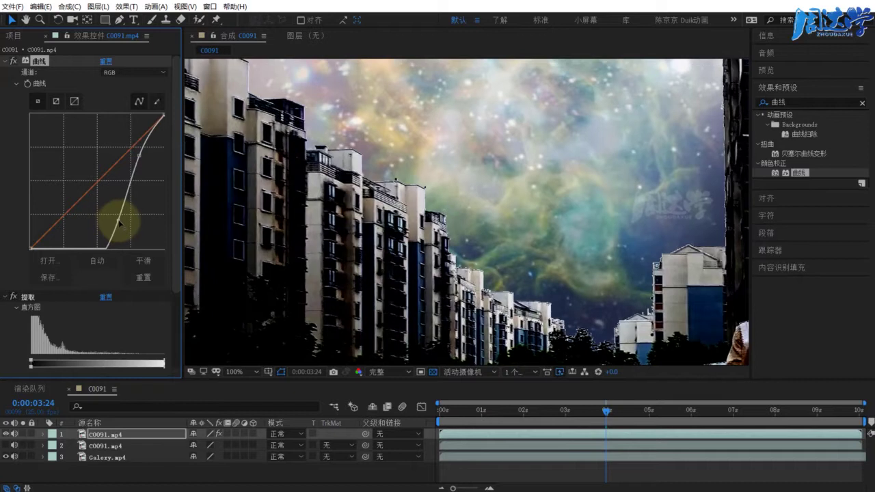
drag(119, 222, 112, 222)
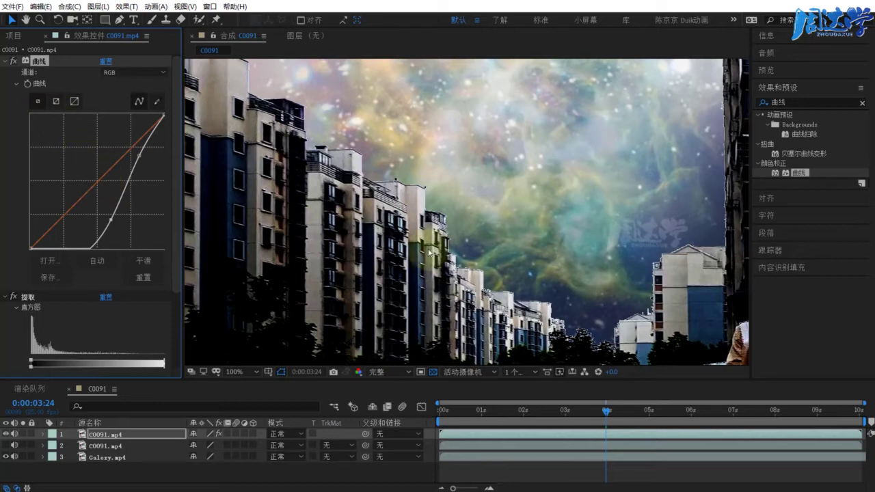
scroll(495, 222, down, 2)
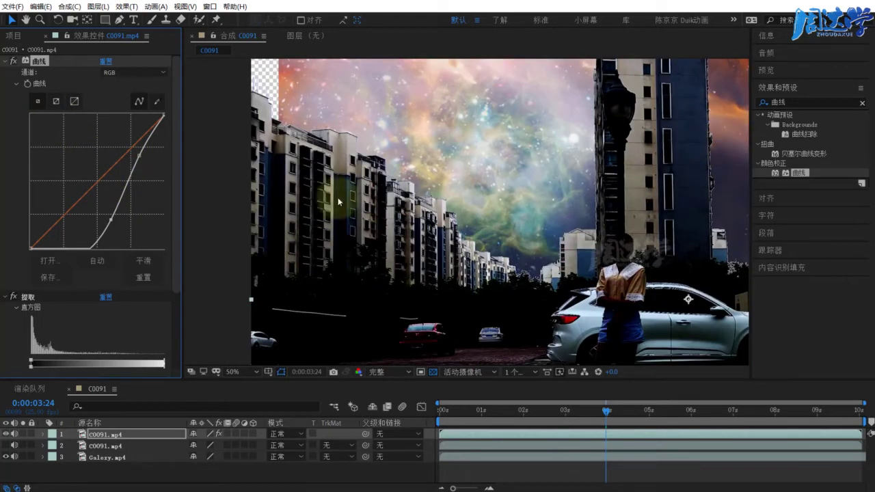
click(7, 62)
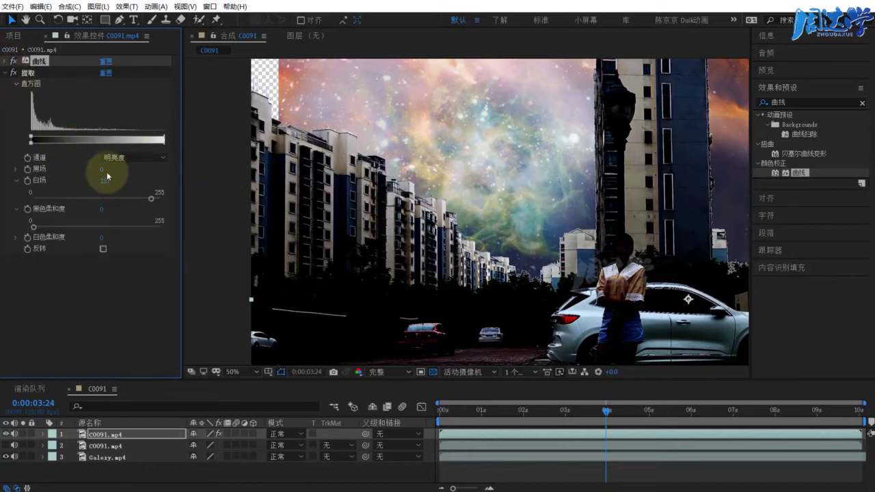
Raise Extract's white point to 238 and hide Galaxy.mp4 to inspect the key on the buildings
drag(151, 202, 152, 203)
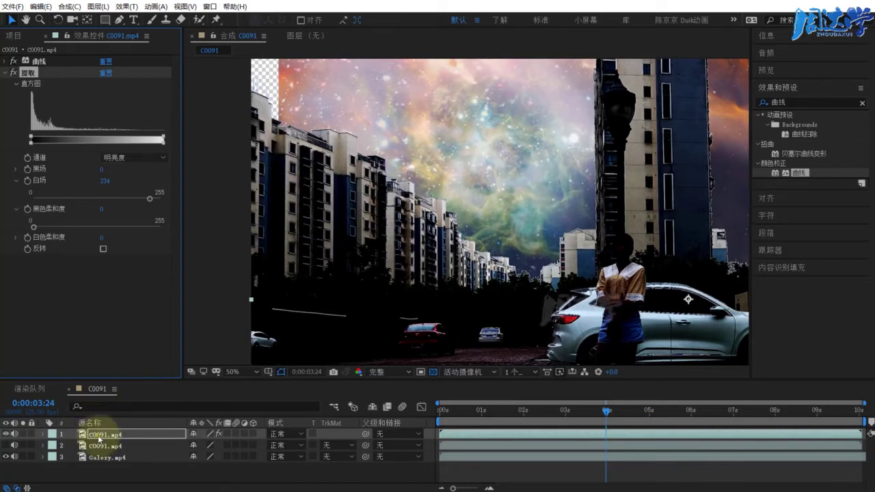
click(5, 456)
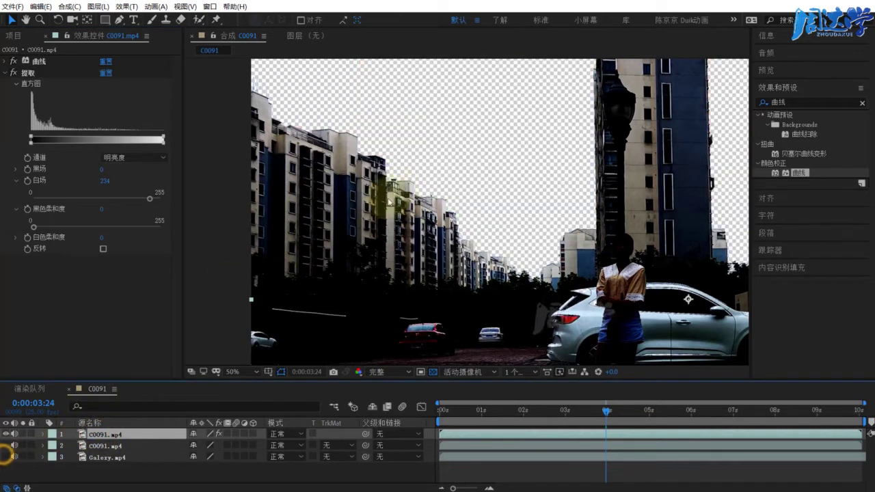
scroll(453, 235, up, 2)
scroll(472, 185, up, 1)
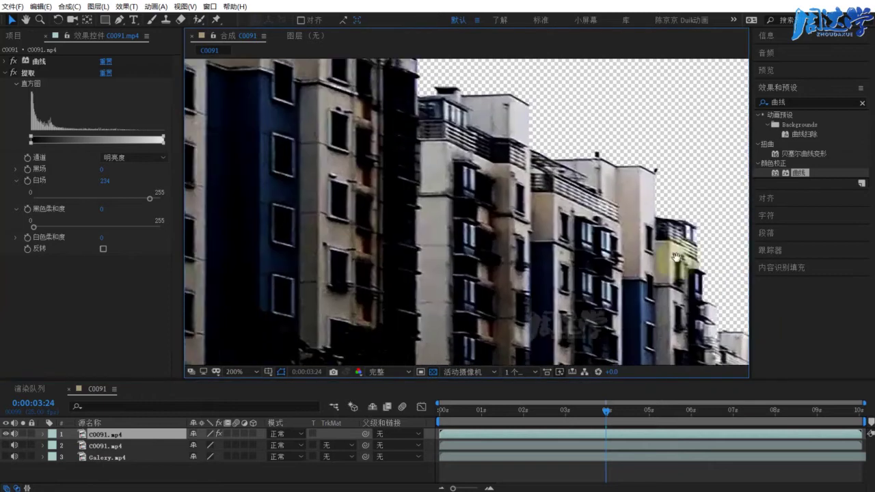
scroll(485, 138, up, 1)
drag(552, 176, 410, 130)
mouse_move(567, 267)
mouse_down()
mouse_move(437, 171)
mouse_move(346, 164)
mouse_move(335, 287)
mouse_move(455, 175)
mouse_move(494, 362)
mouse_up()
Check frame 0:00:08:17, fit the viewer, and set Extract's white point to 222
key(v)
click(804, 409)
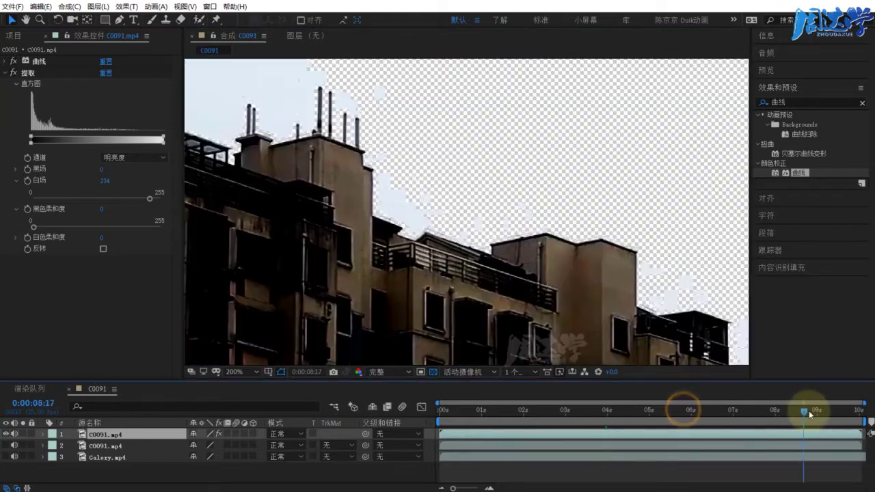
click(489, 347)
drag(247, 295, 488, 302)
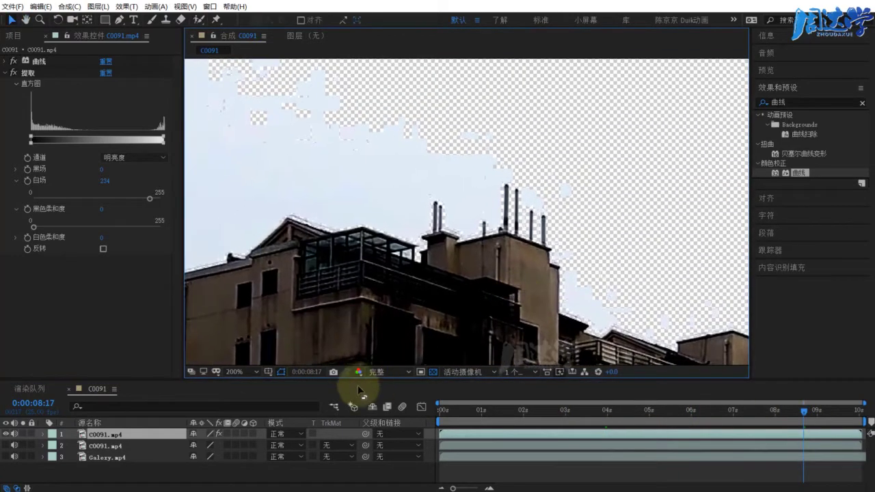
click(234, 371)
click(247, 400)
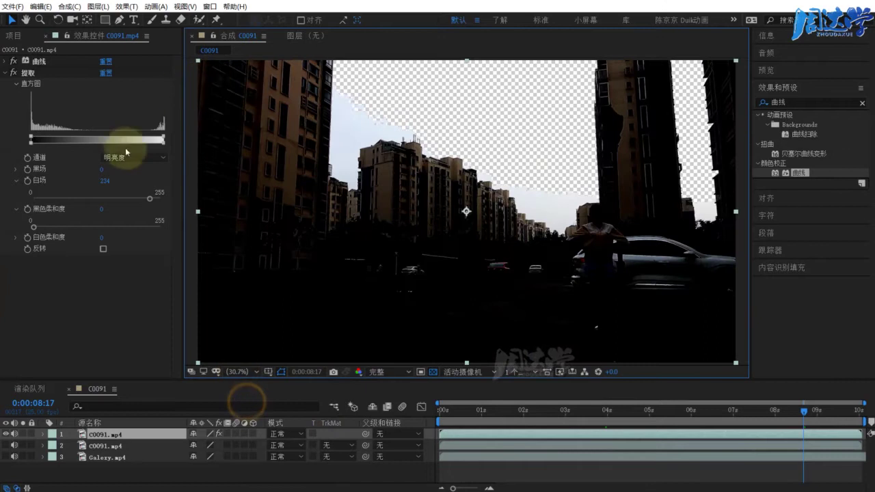
drag(152, 203, 145, 203)
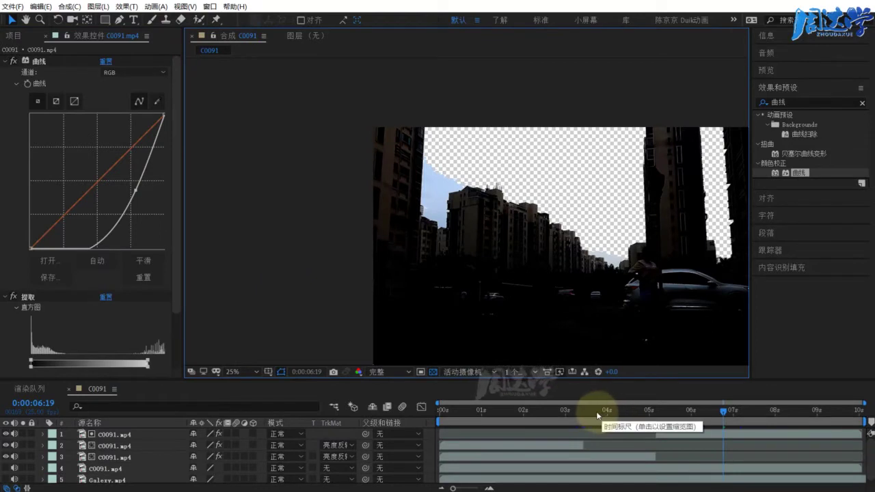
Compare layers 3 and 2, then lift the top C0091.mp4's curve point to brighten the courtyard
drag(596, 411, 537, 411)
click(101, 458)
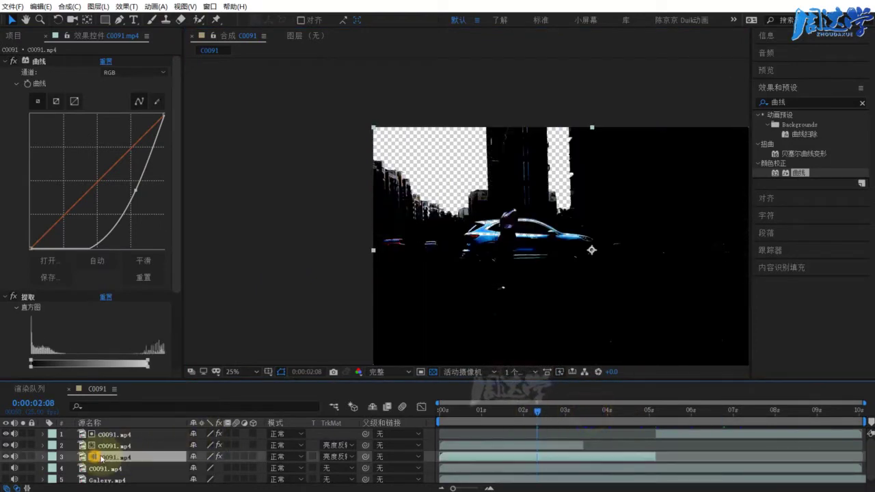
click(110, 446)
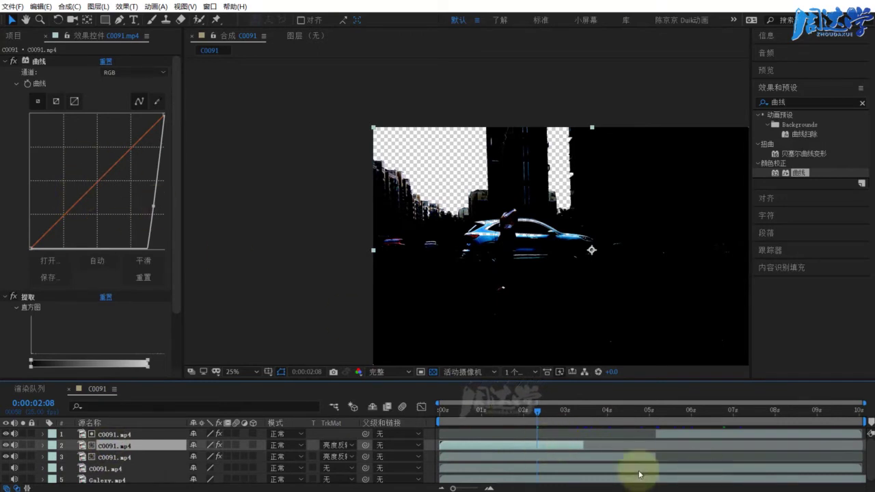
drag(557, 411, 513, 412)
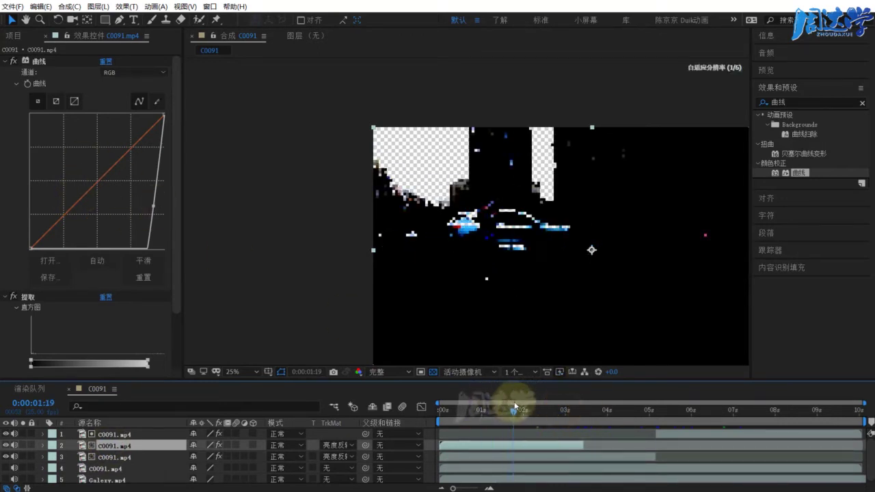
drag(579, 413, 697, 413)
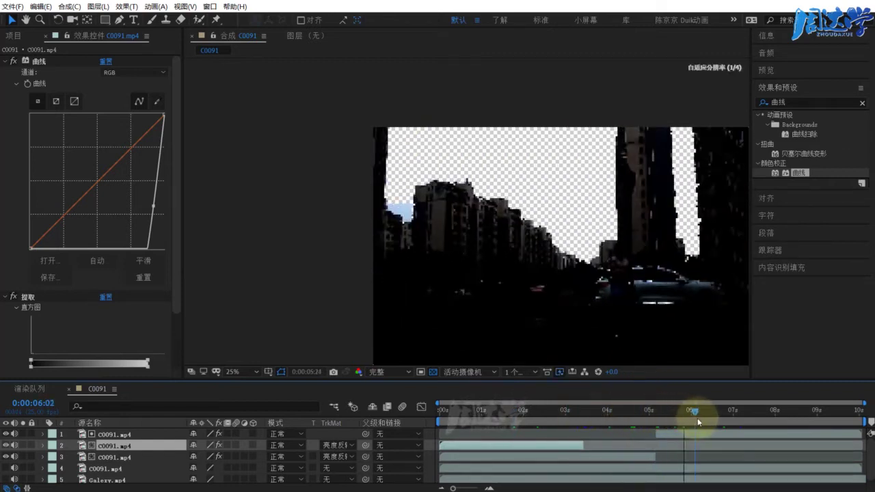
click(671, 432)
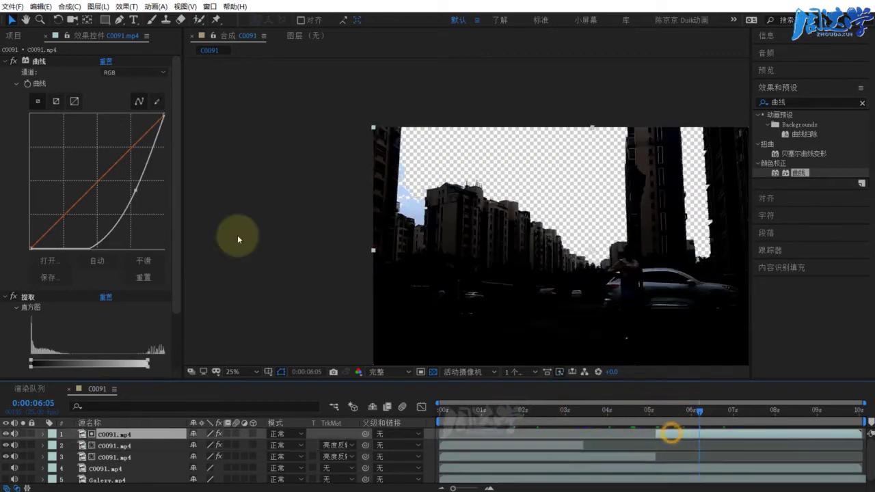
drag(134, 191, 130, 179)
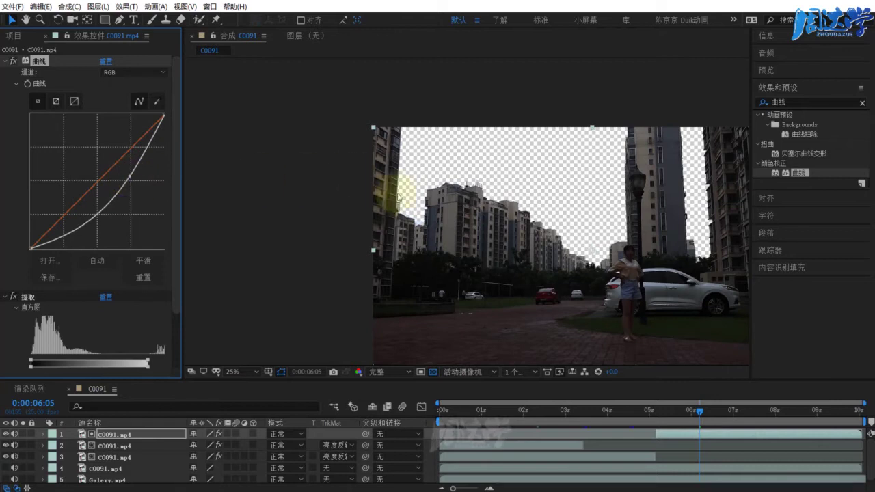
Nudge the top C0091.mp4's Curves midpoint and fit the frame in the preview
scroll(398, 198, up, 2)
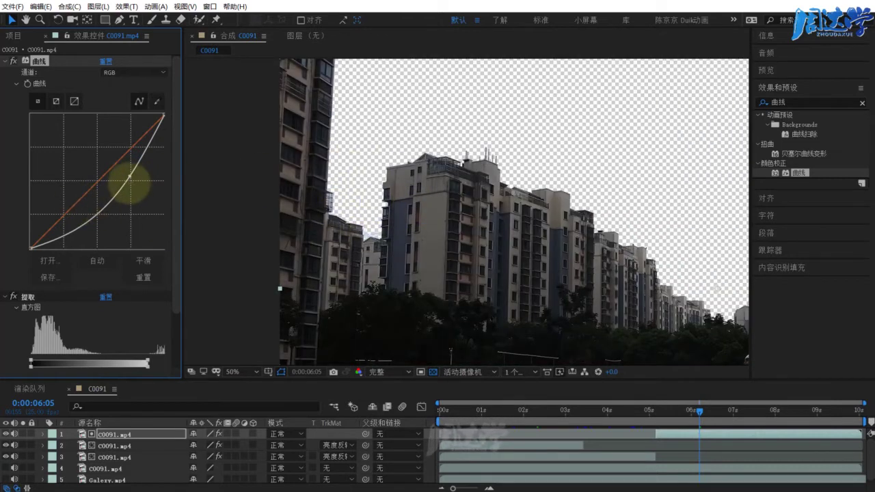
click(126, 180)
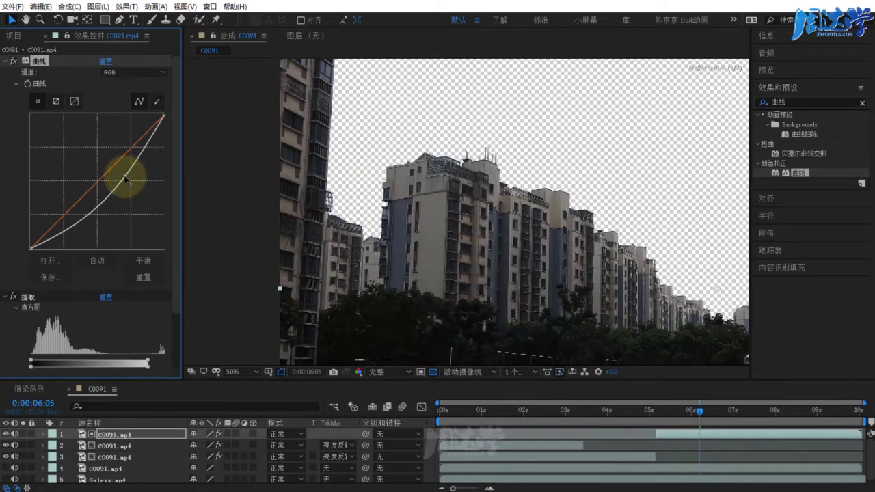
scroll(533, 253, down, 2)
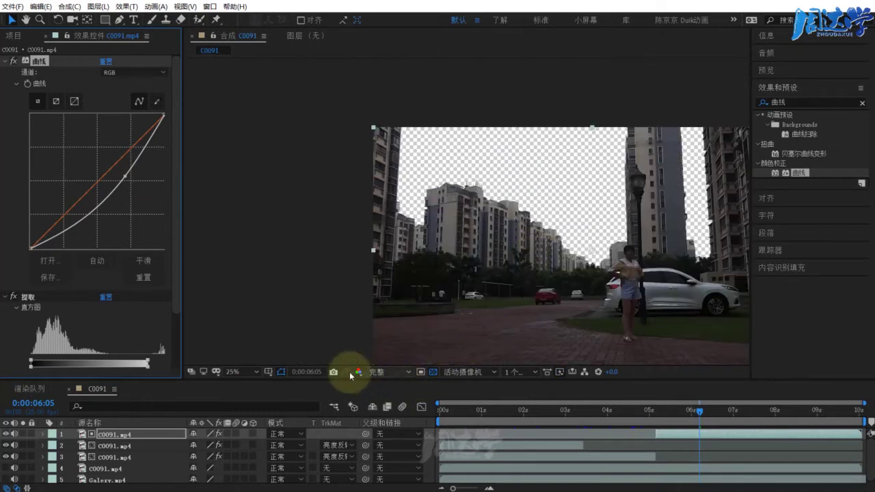
click(374, 372)
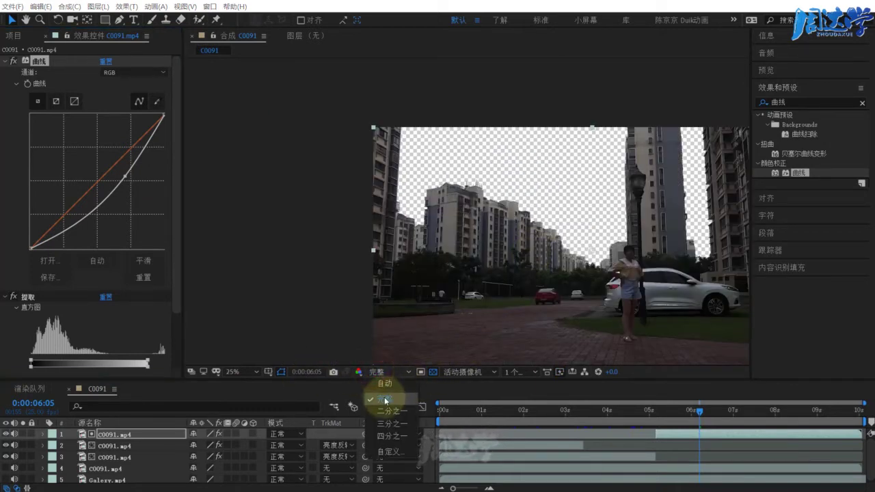
click(231, 372)
click(246, 398)
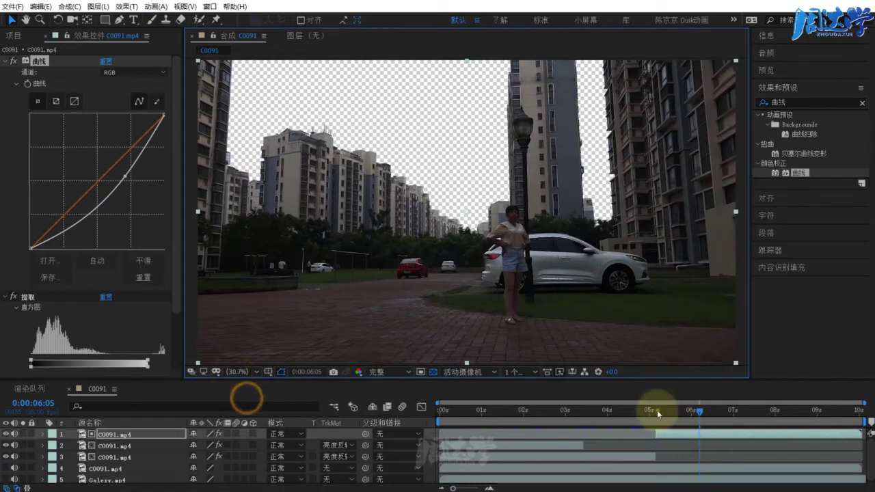
Play from about 8 seconds and inspect the magnified buildings around 7 seconds
drag(656, 410, 799, 415)
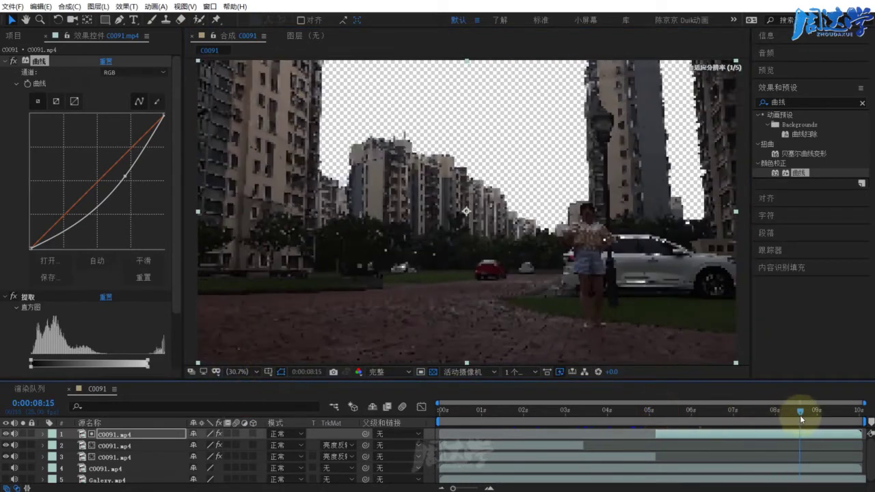
key(space)
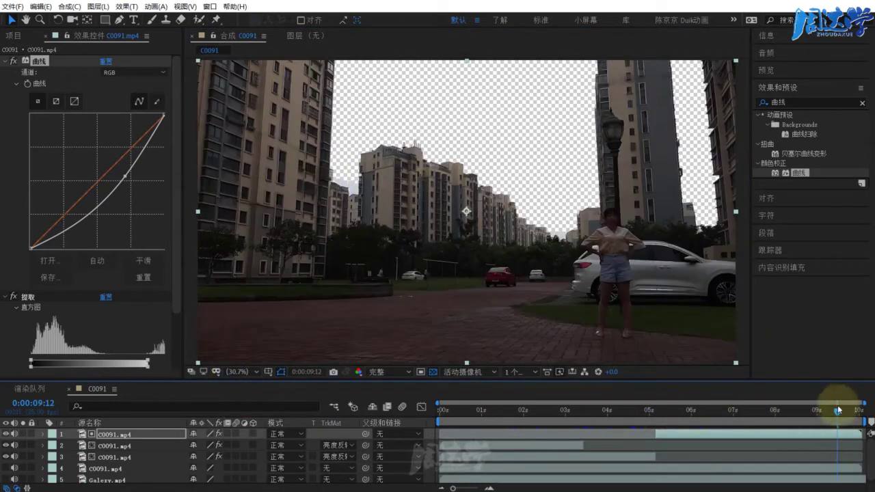
mouse_move(836, 411)
mouse_down()
mouse_move(721, 413)
mouse_move(772, 412)
mouse_up()
scroll(364, 204, up, 1)
click(443, 295)
scroll(290, 167, up, 3)
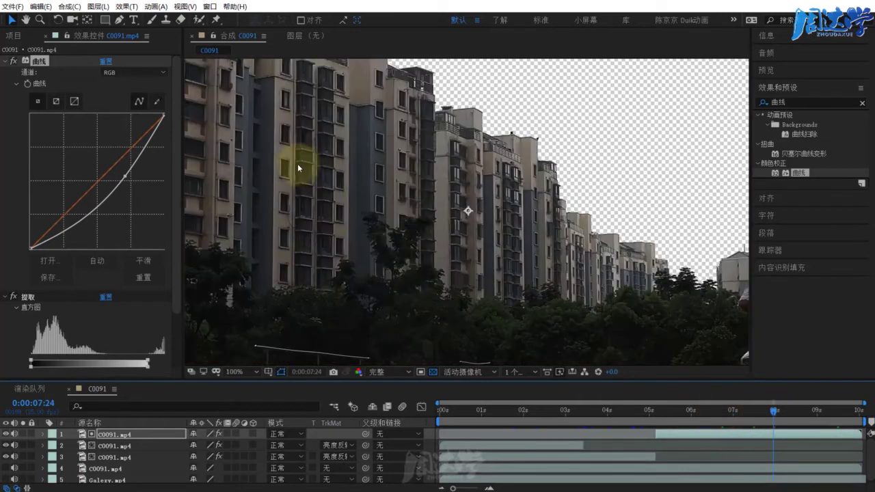
drag(400, 322, 623, 220)
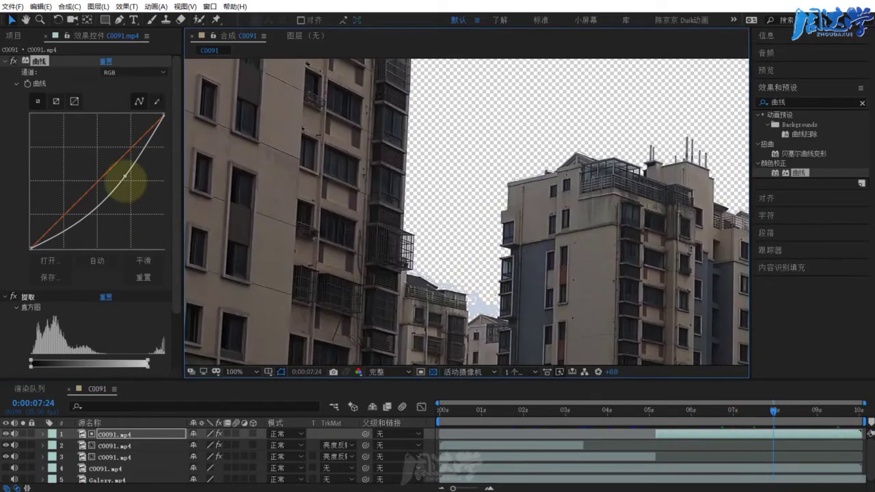
Settle the curve midpoint just below the diagonal, fit the preview, and select layers 1–3
drag(124, 176, 124, 169)
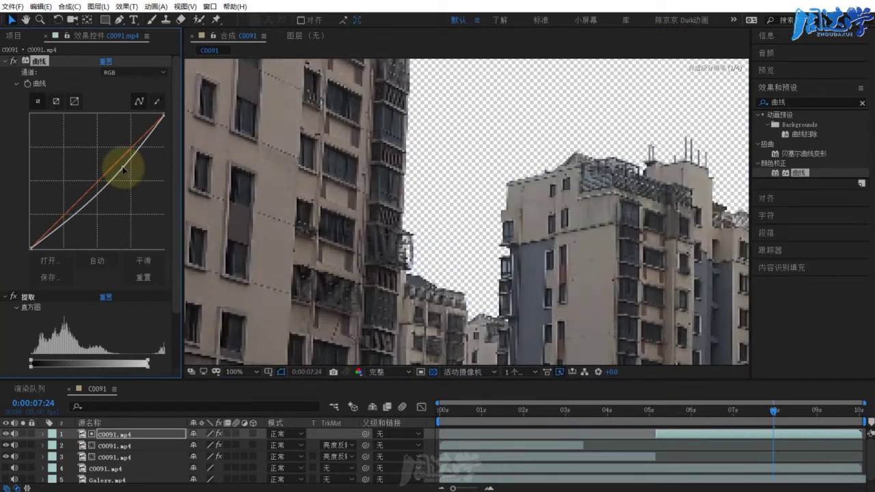
drag(123, 167, 125, 167)
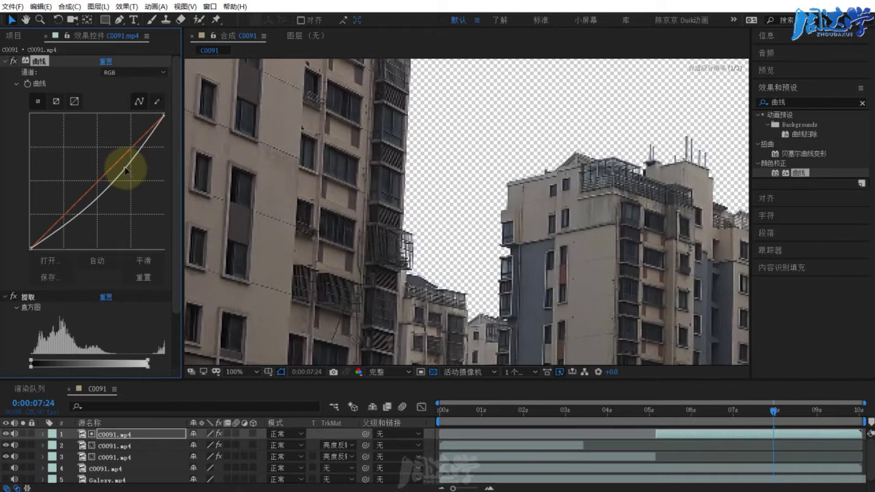
scroll(543, 301, down, 2)
scroll(543, 301, down, 1)
scroll(505, 256, down, 1)
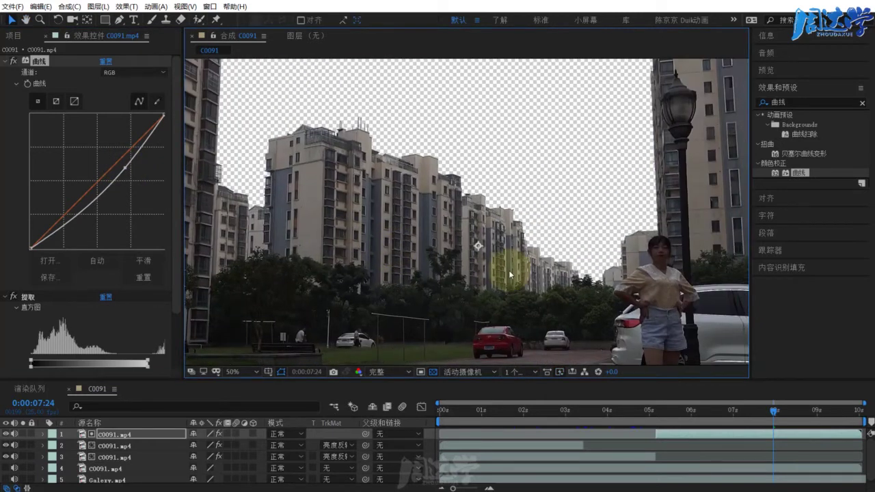
scroll(506, 263, down, 1)
scroll(525, 272, down, 1)
click(246, 372)
click(245, 394)
click(103, 434)
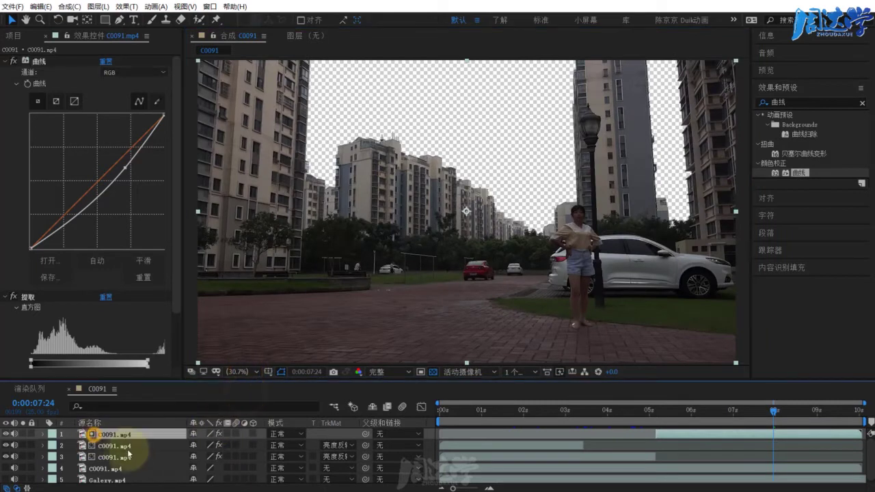
shift+click(113, 457)
Precompose layers 1–3 into 预合成 1 with all attributes moved, then review the plain C0091.mp4's track matte
key(ctrl+shift+c)
click(458, 274)
click(577, 336)
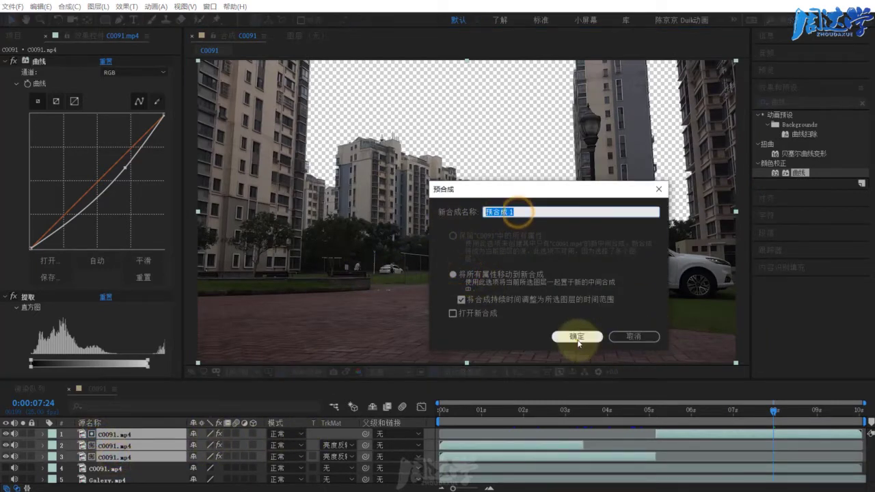
drag(464, 411, 788, 428)
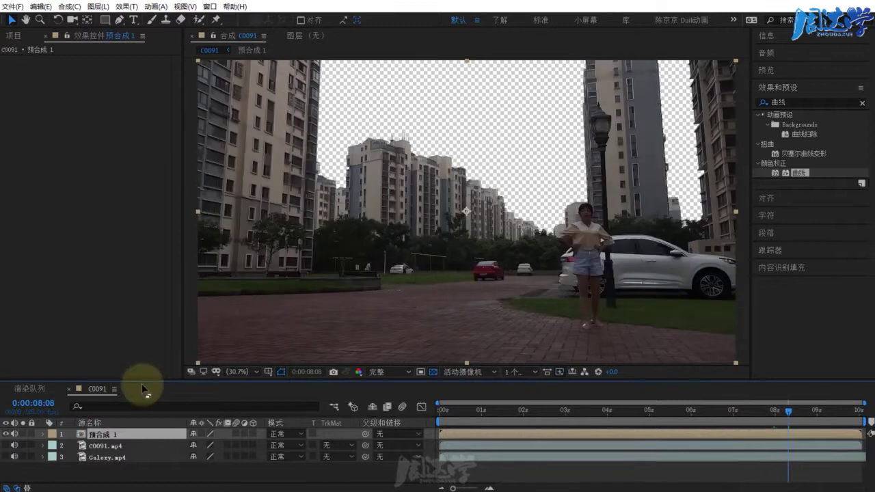
click(102, 446)
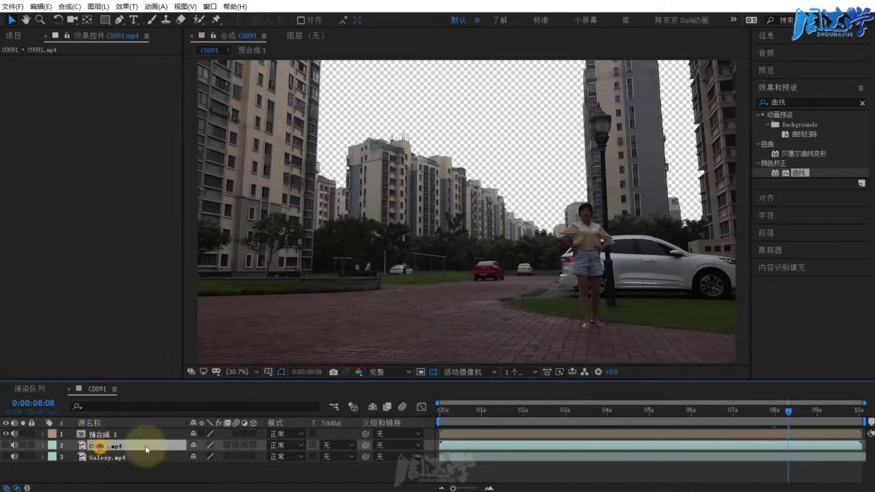
click(334, 448)
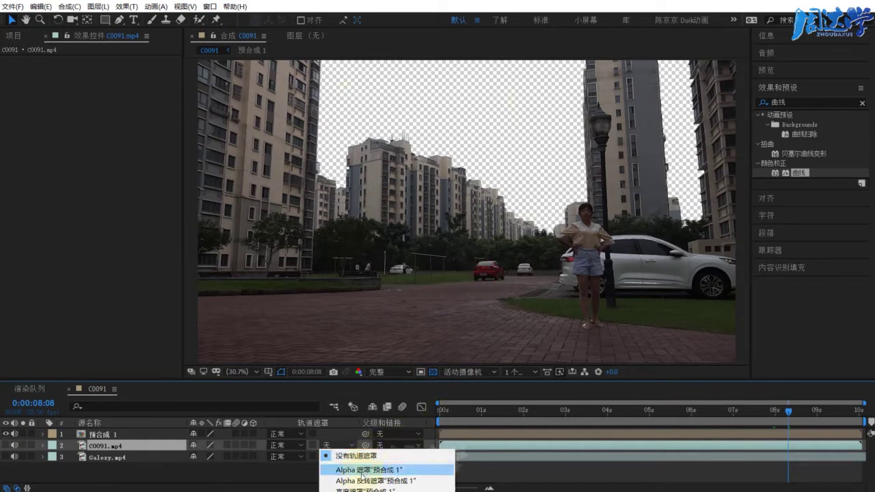
click(84, 474)
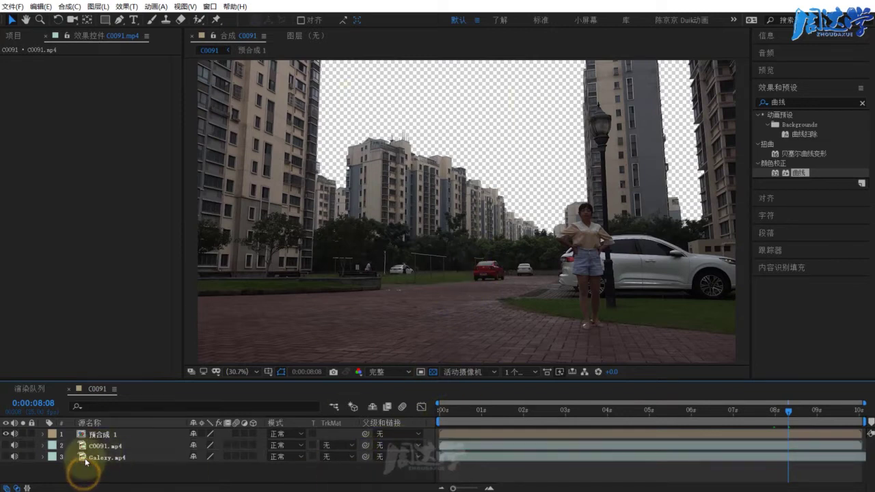
At frame 0, hide 预合成 1 to show the plain courtyard footage, fit the preview, and go to 0:00:03:09
click(86, 458)
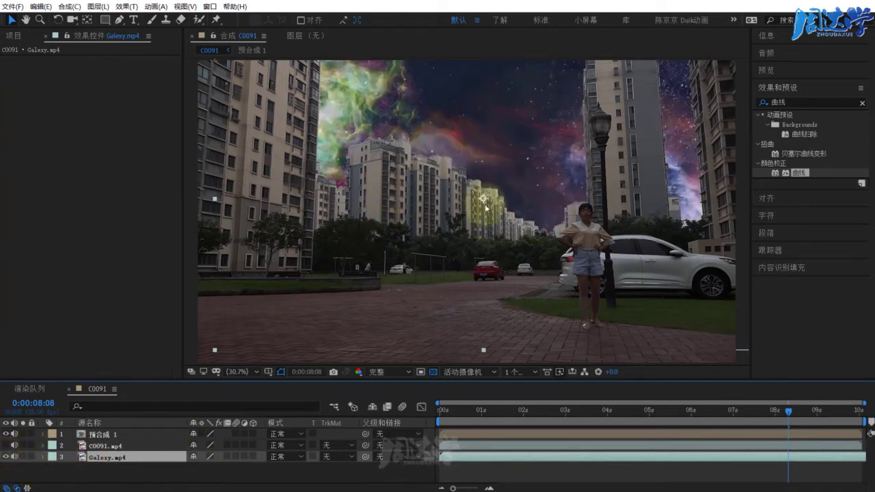
drag(457, 410, 439, 412)
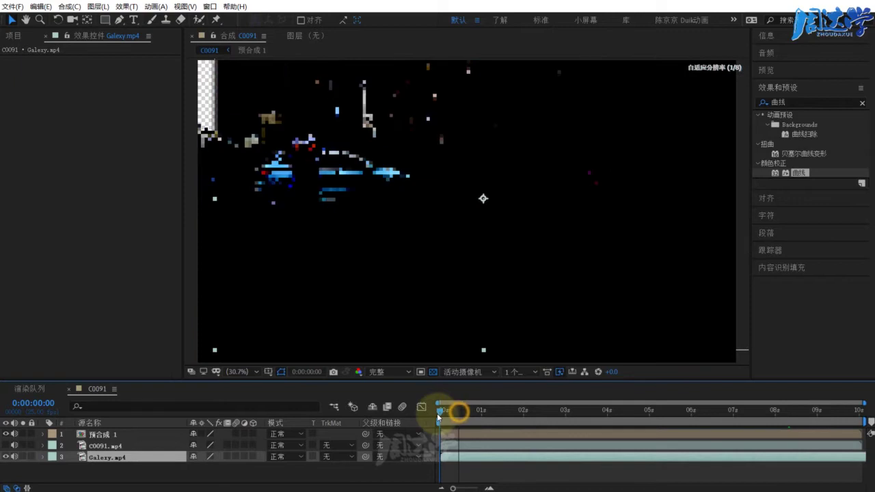
click(105, 445)
click(5, 445)
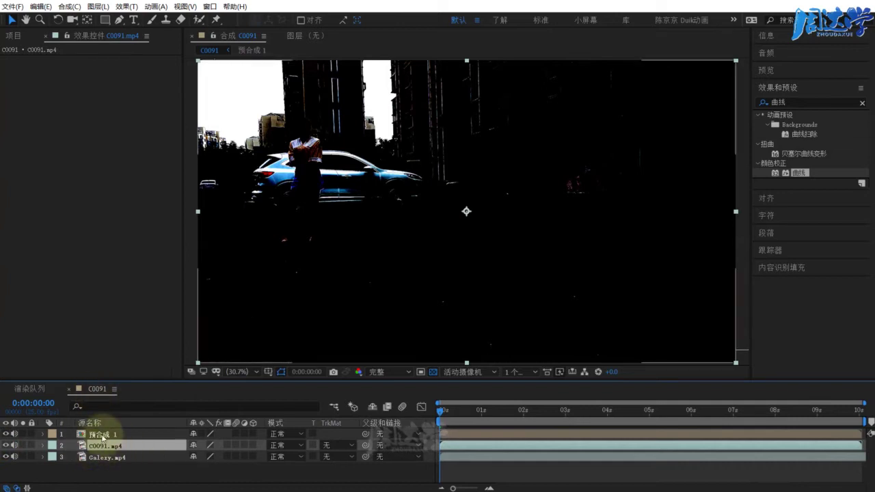
click(102, 435)
click(5, 434)
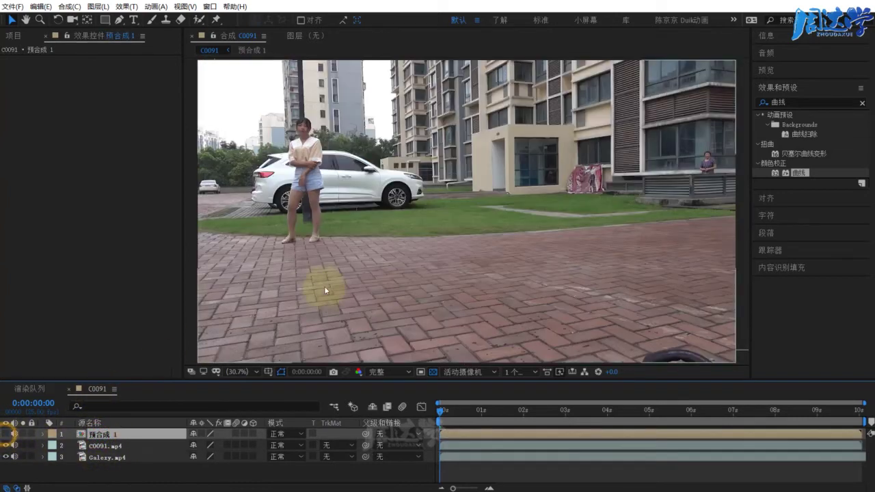
click(237, 371)
click(244, 397)
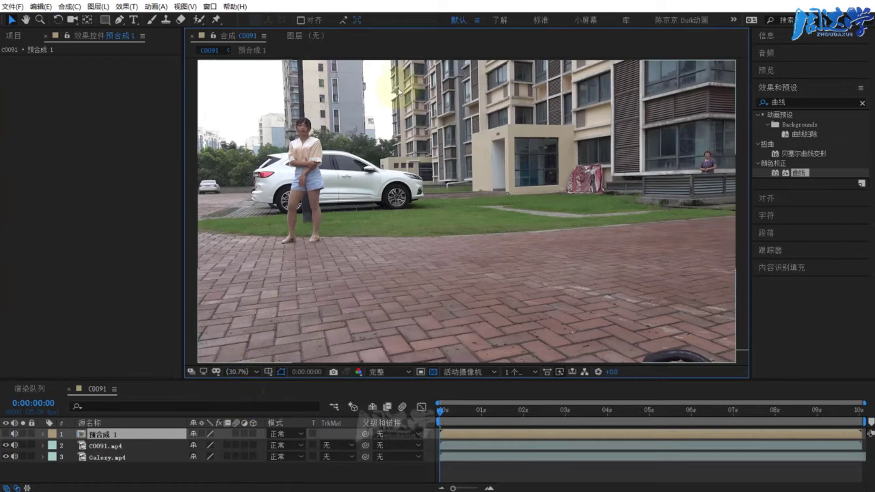
drag(488, 410, 580, 410)
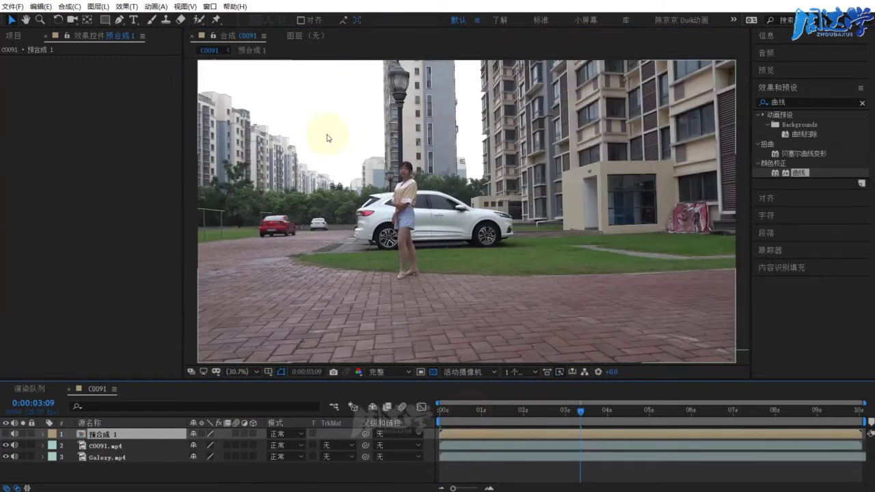
click(103, 445)
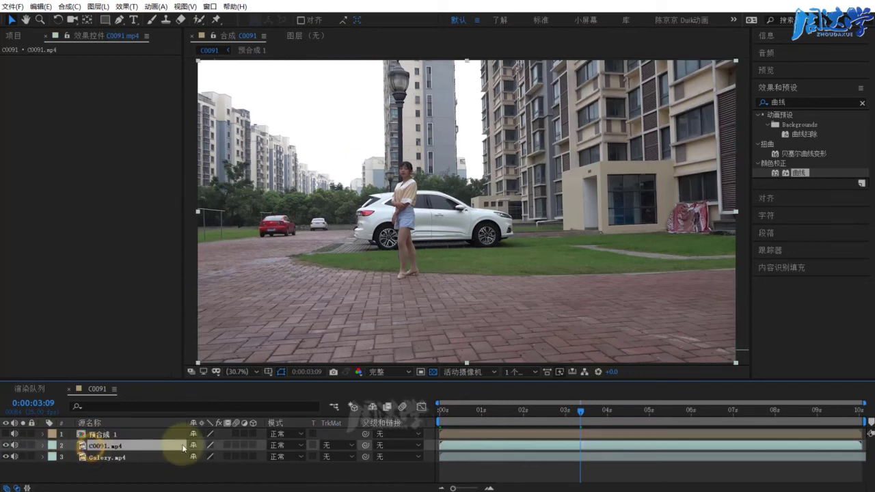
Set C0091.mp4's track matte to Alpha Matte '预合成 1' and scrub ahead to check the sky
click(331, 445)
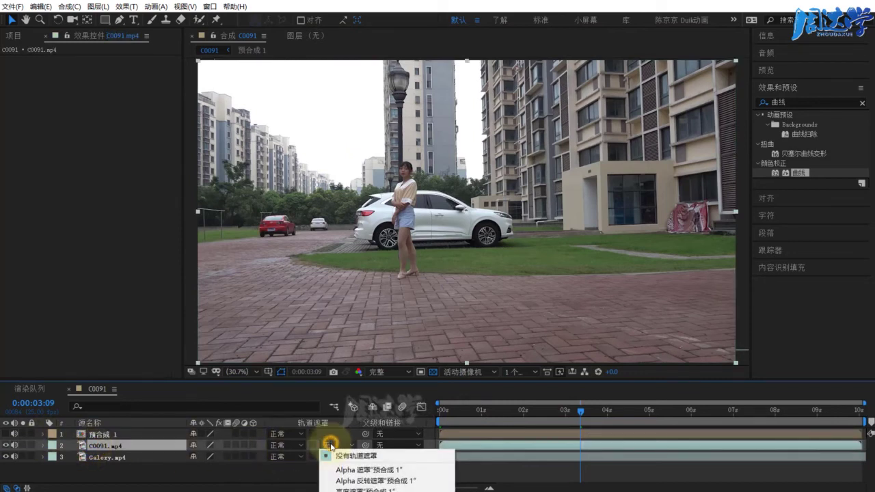
click(359, 470)
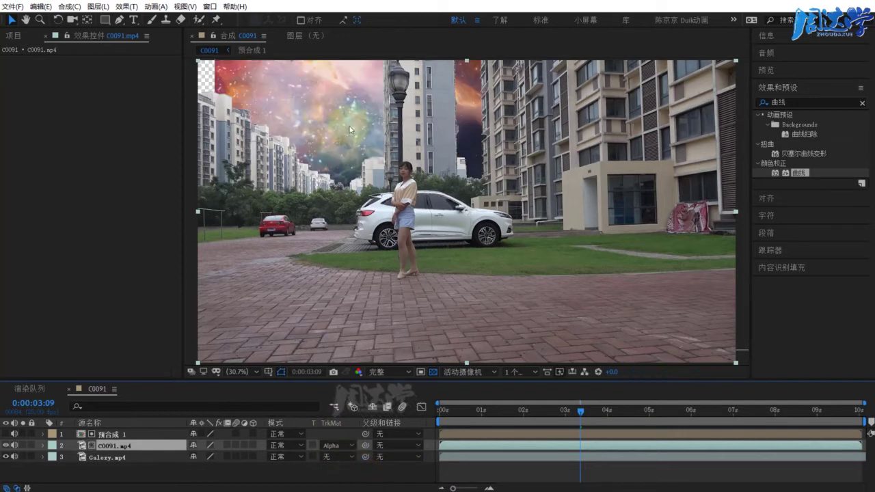
click(606, 410)
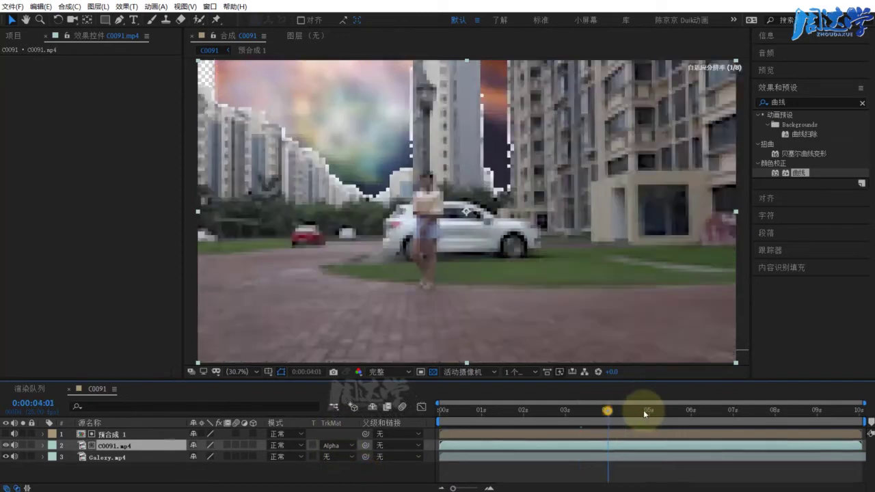
drag(670, 410, 721, 410)
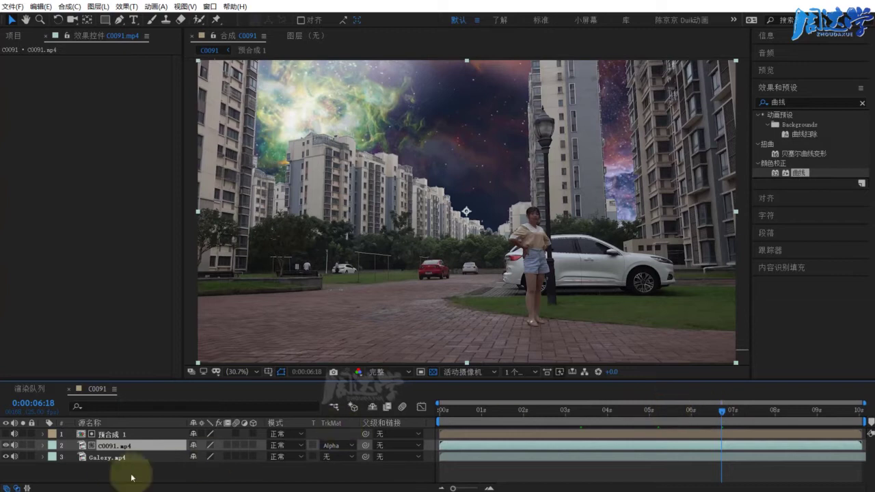
click(107, 457)
Fit the Galaxy.mp4 layer to the composition with Transform > Fit to Comp
scroll(457, 186, down, 2)
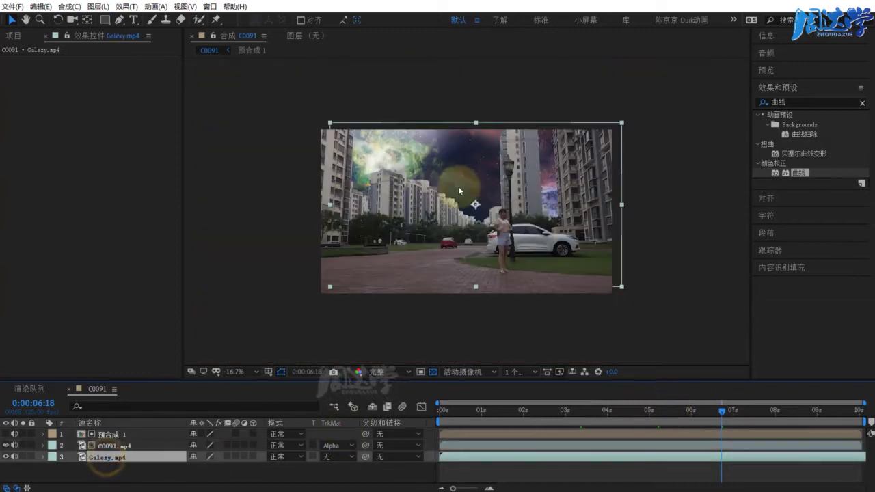
right_click(116, 457)
mouse_move(120, 252)
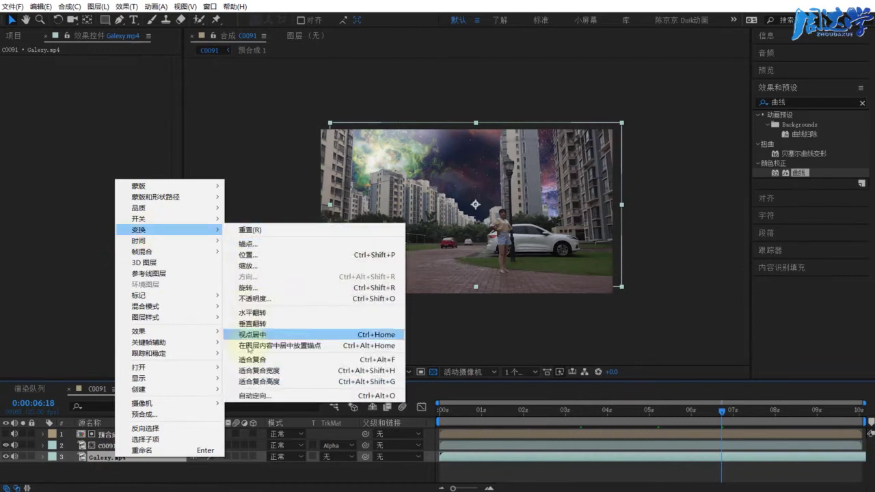
click(250, 359)
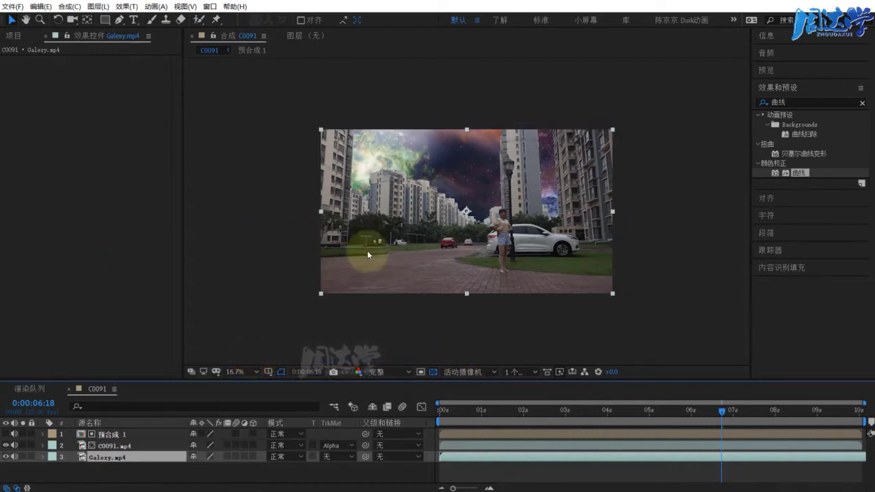
Raise the viewer magnification, scrub back to the first frame, and solo the galaxy layer
click(237, 371)
click(247, 400)
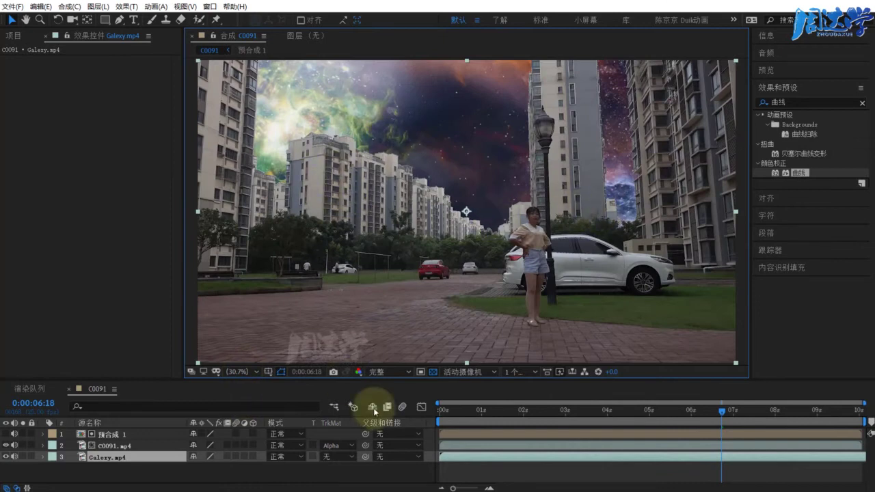
drag(468, 410, 450, 414)
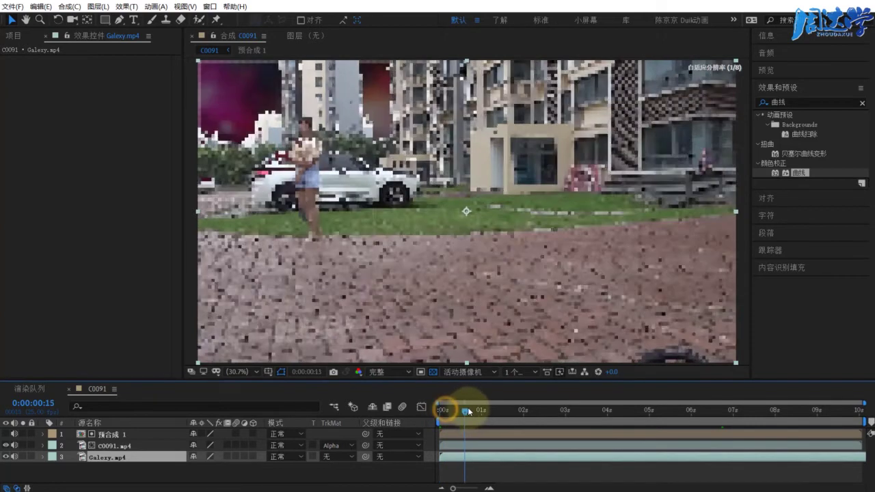
mouse_move(445, 412)
mouse_down()
mouse_move(415, 403)
mouse_move(489, 412)
mouse_move(417, 411)
mouse_up()
click(23, 458)
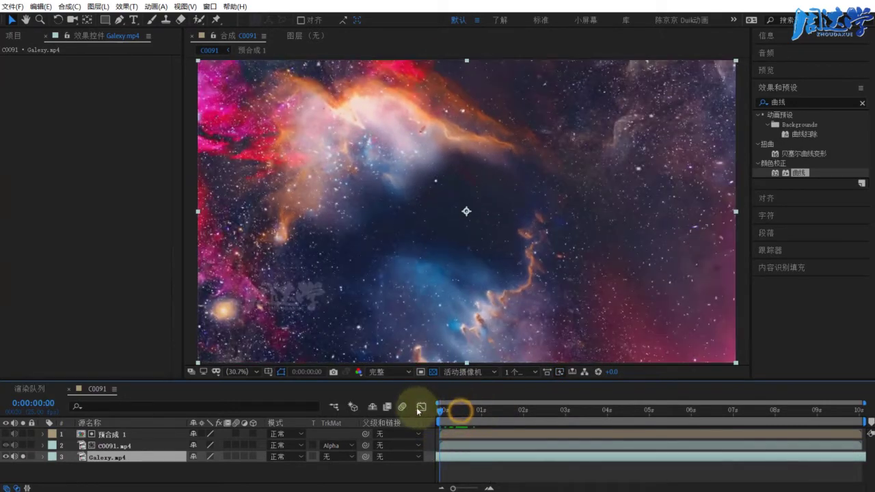
Unsolo the galaxy, show the courtyard footage over it, and scrub forward to check the sky
click(27, 388)
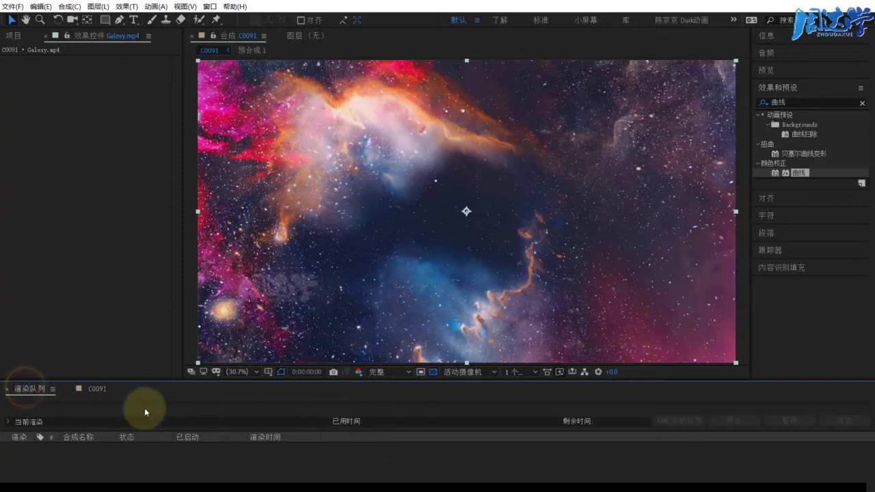
click(93, 388)
click(31, 388)
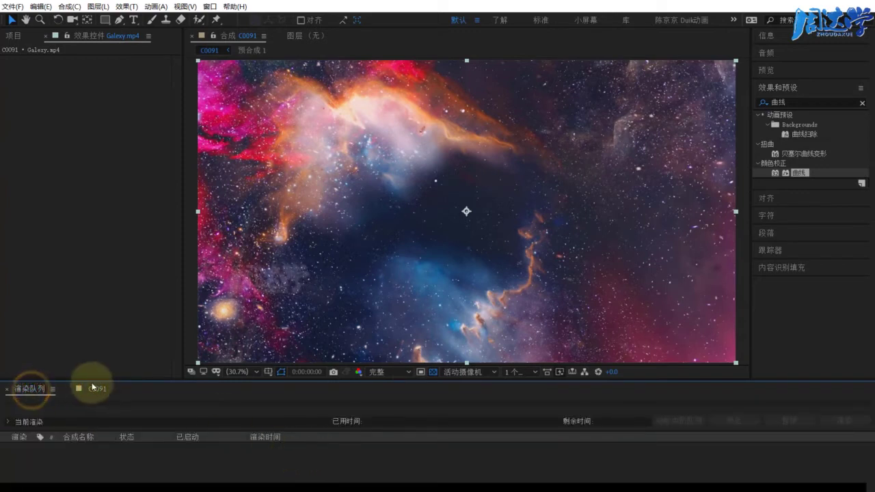
click(92, 388)
click(91, 475)
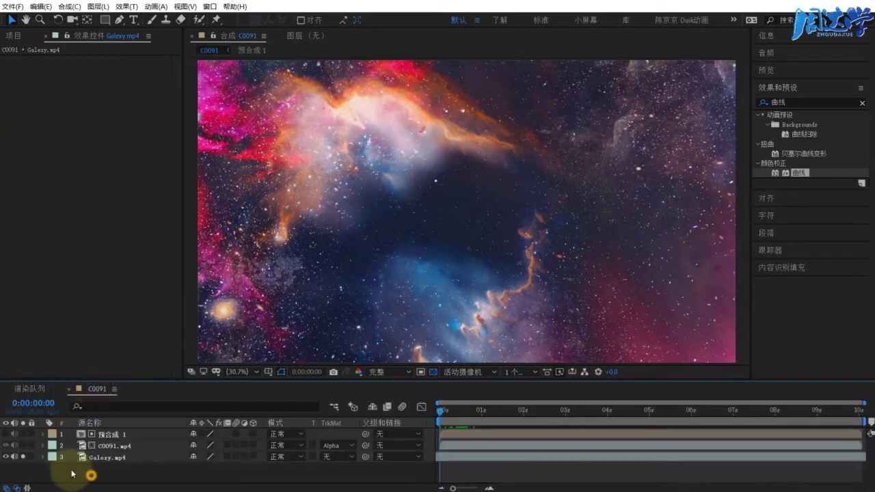
click(6, 445)
click(136, 470)
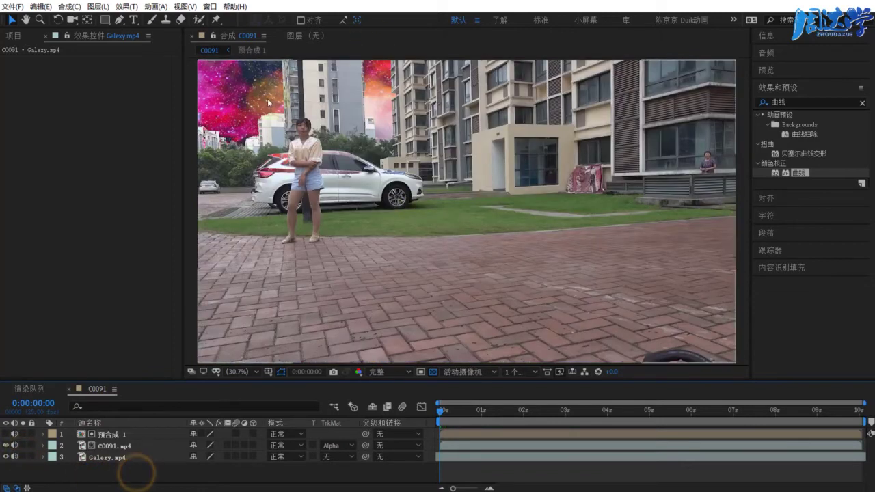
mouse_move(444, 411)
mouse_down()
mouse_move(691, 413)
mouse_move(746, 424)
mouse_up()
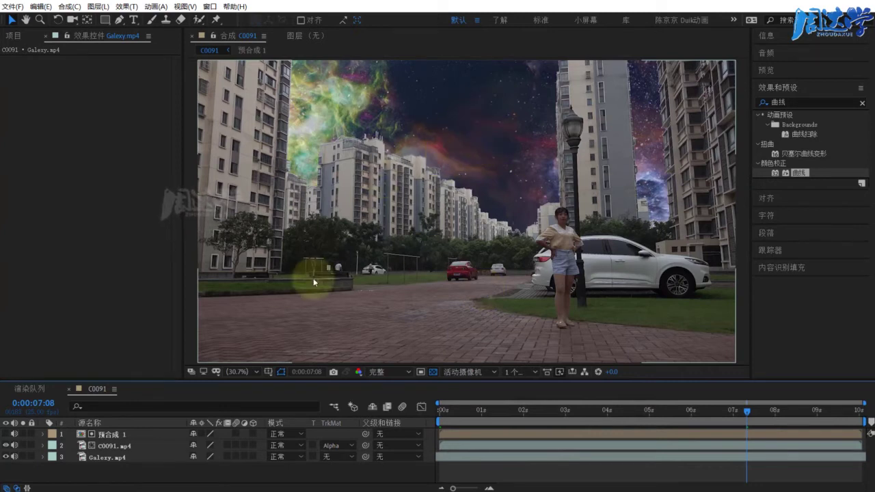
Select the courtyard and 预合成 1 layers and split both at the current time
click(106, 477)
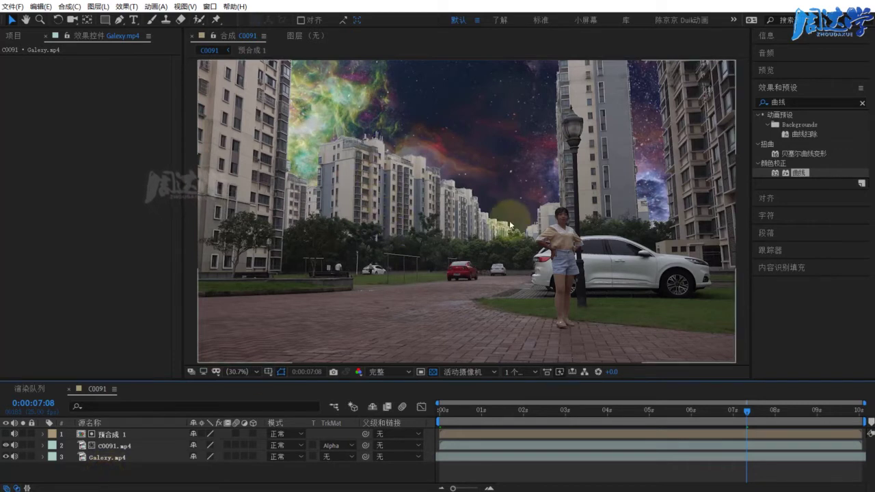
click(106, 447)
shift+click(113, 438)
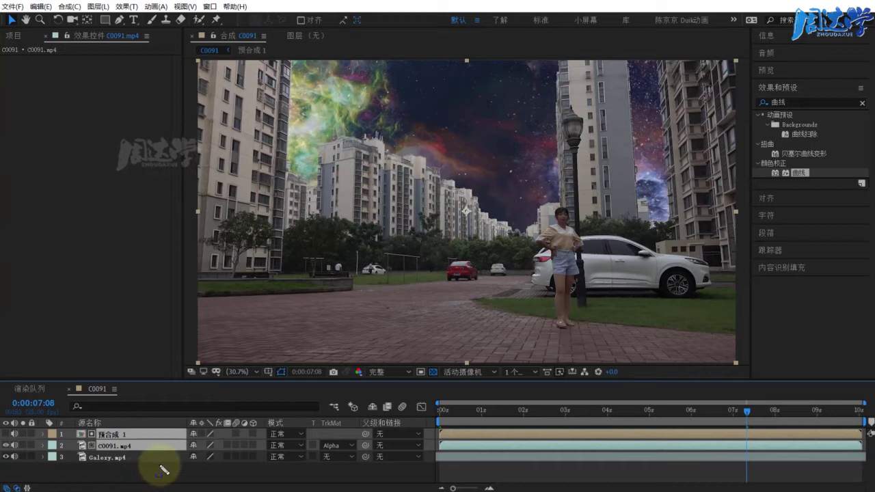
click(42, 7)
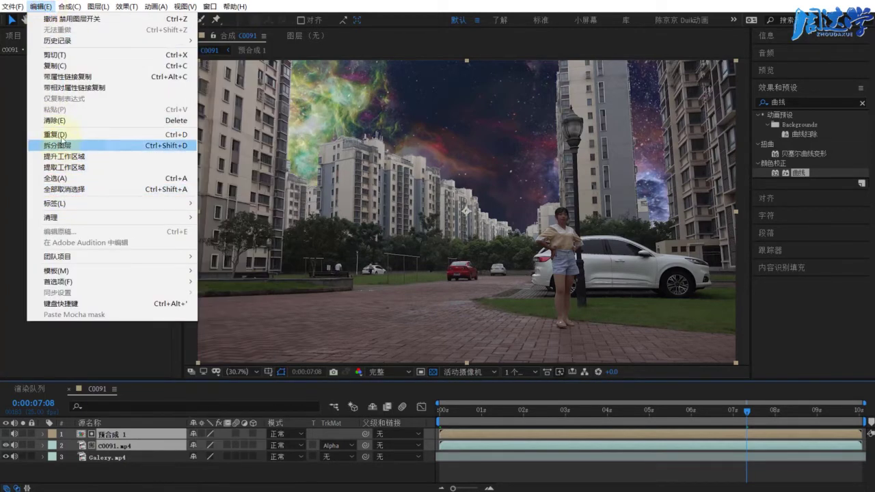
click(60, 144)
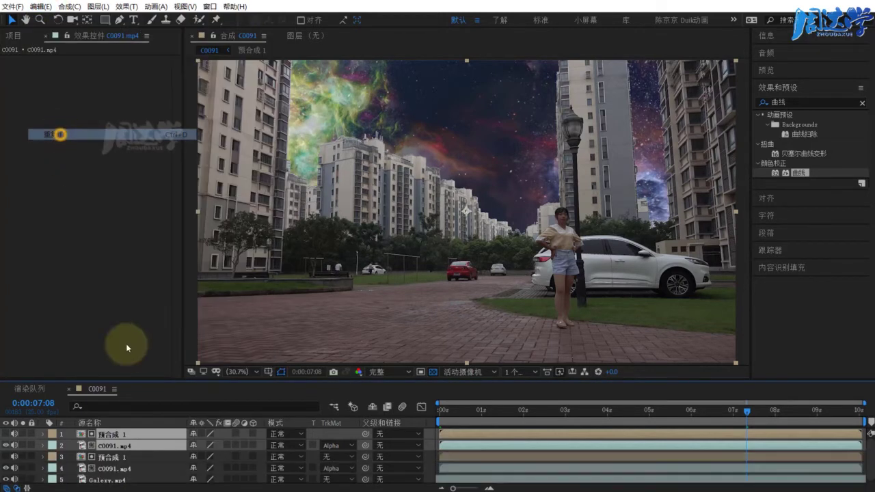
Set the top courtyard copy's track matte to Alpha Inverted Matte '预合成 1', then select both precomp layers
click(114, 445)
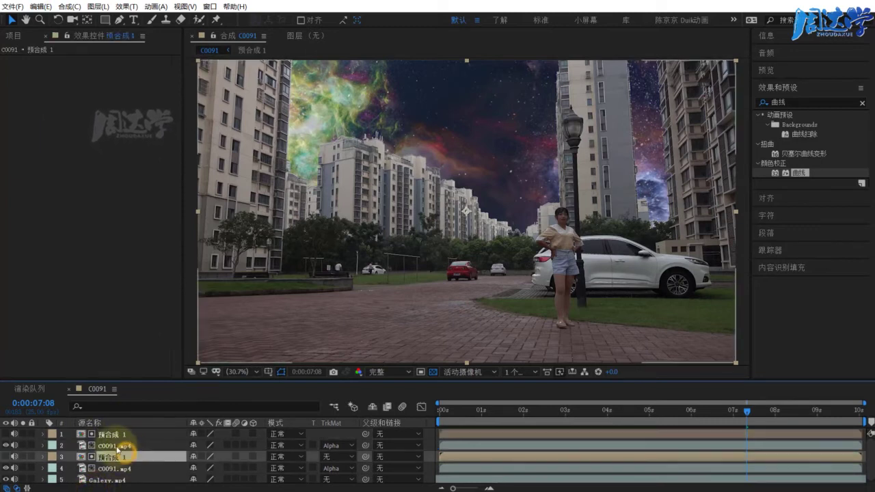
click(330, 444)
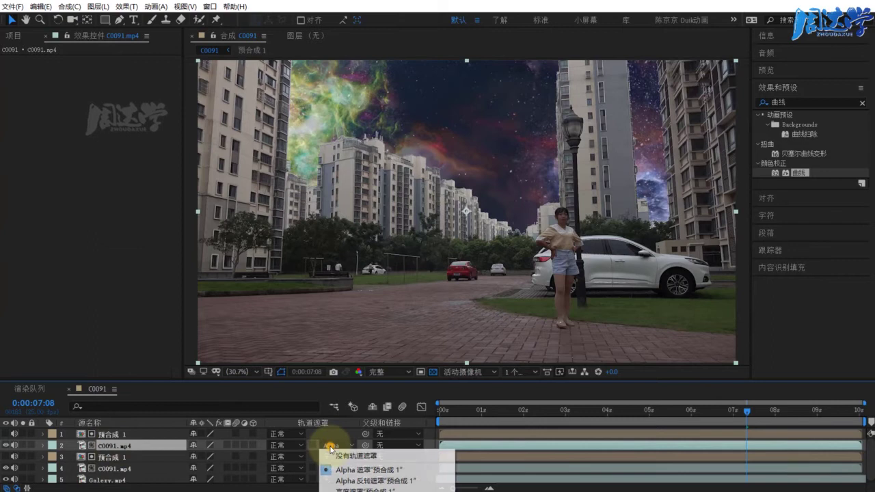
click(350, 481)
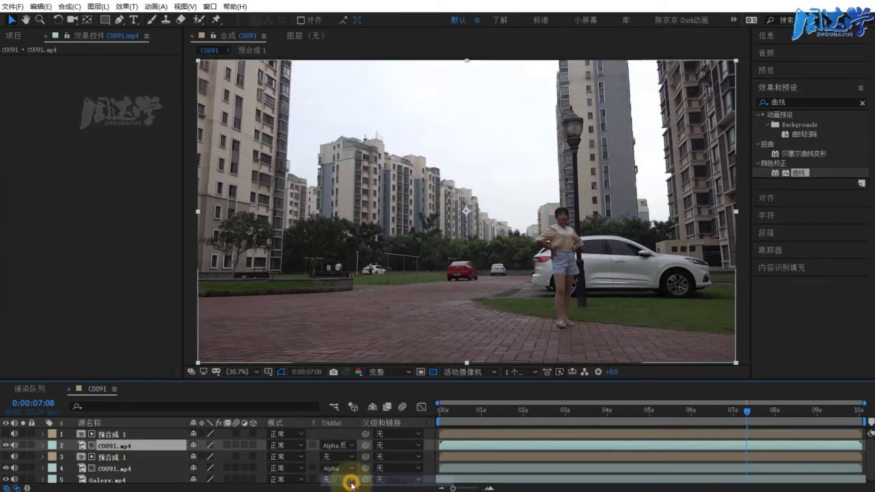
click(107, 434)
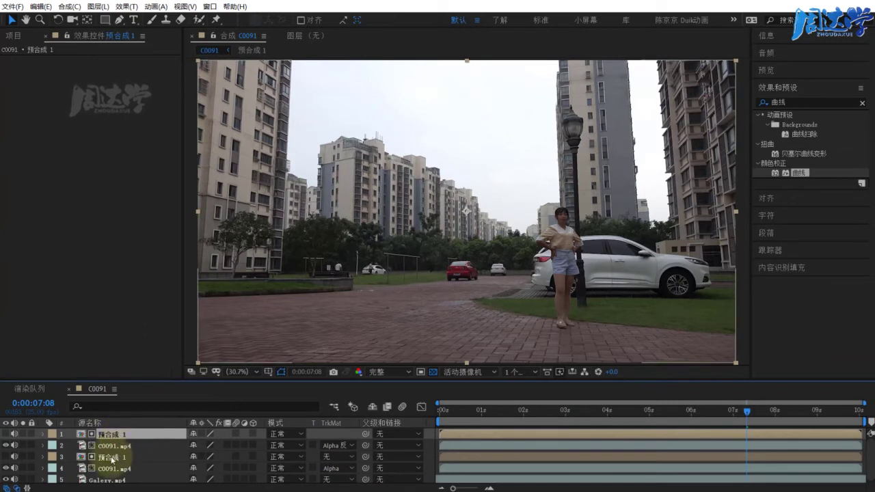
ctrl+click(111, 458)
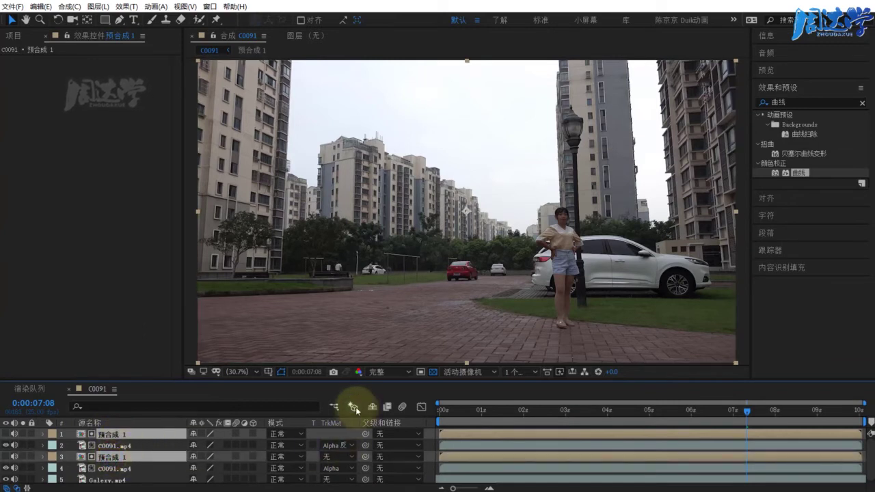
mouse_move(217, 380)
mouse_down()
mouse_move(220, 360)
mouse_move(220, 369)
mouse_up()
click(112, 473)
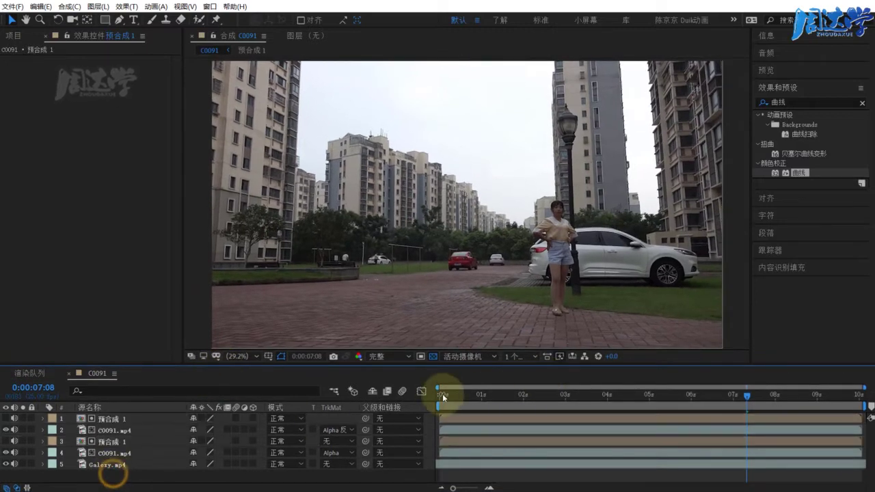
drag(442, 394, 621, 394)
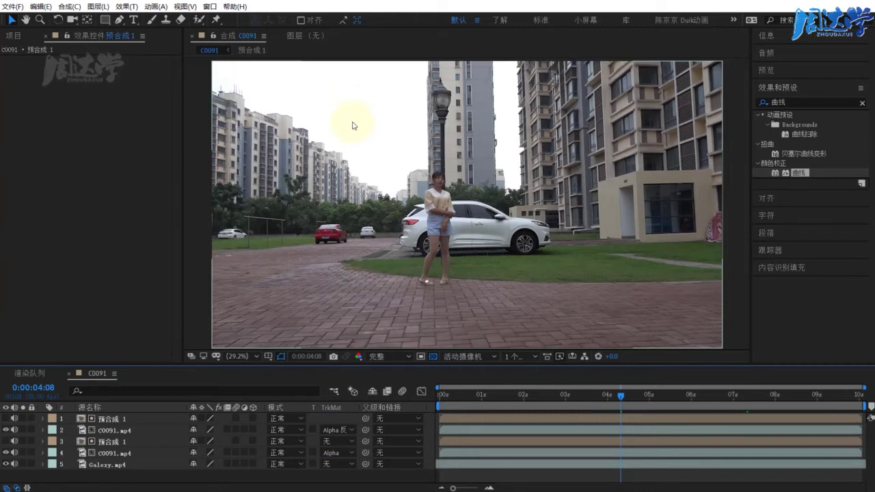
click(99, 419)
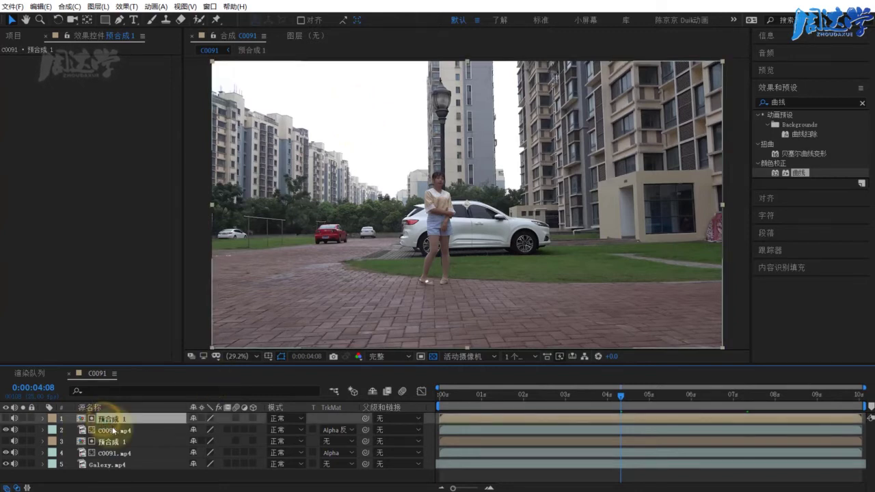
click(114, 430)
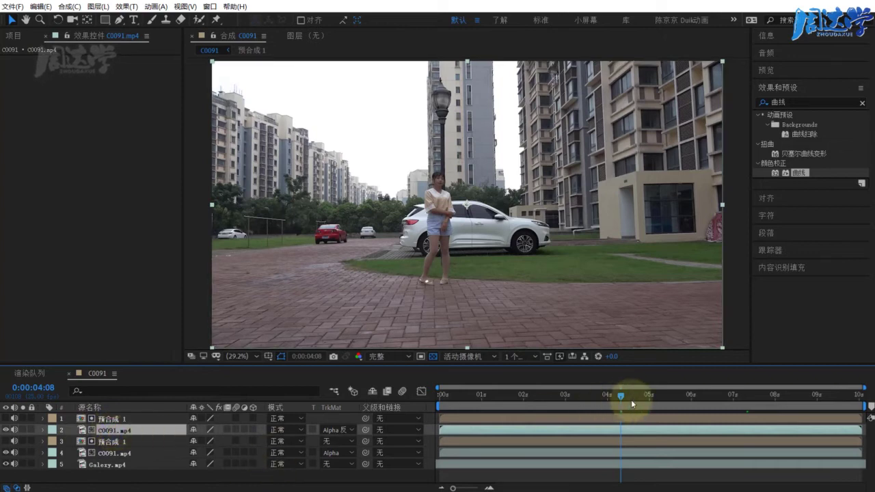
key(t)
mouse_move(197, 445)
mouse_down()
mouse_move(152, 439)
mouse_move(414, 420)
mouse_up()
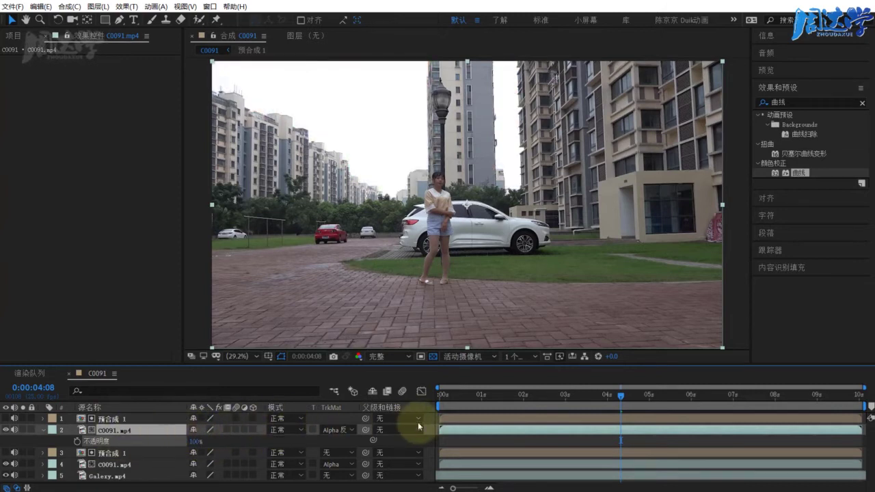
Add a new empty shape layer to the composition
click(43, 430)
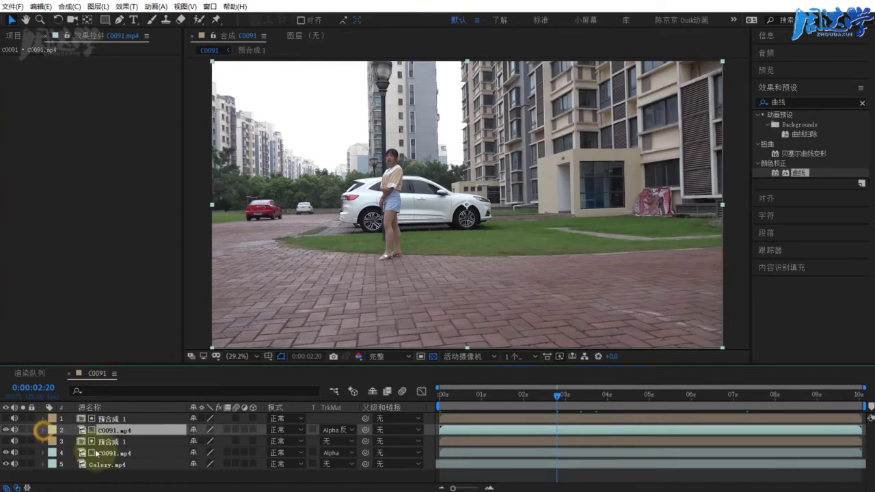
right_click(109, 477)
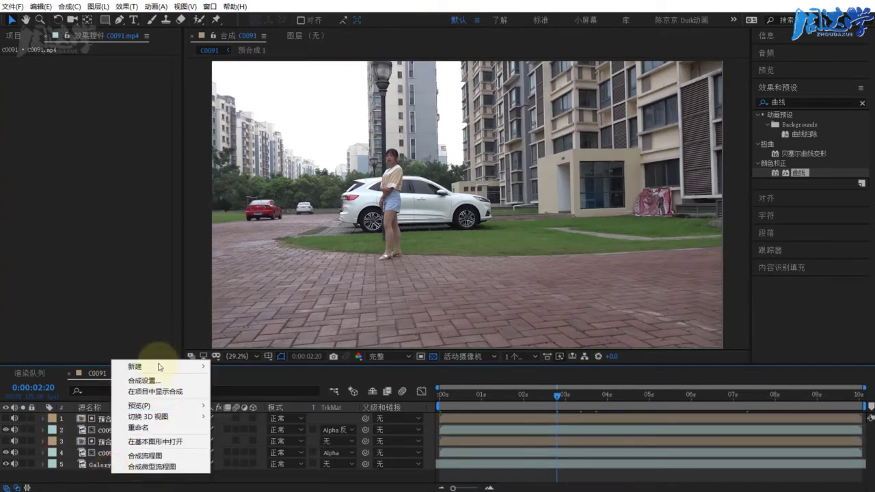
mouse_move(160, 367)
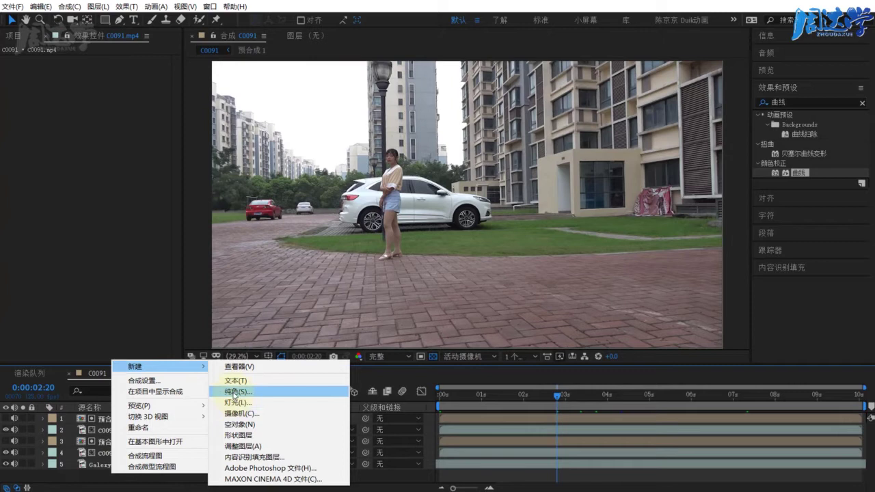
click(239, 436)
key(q)
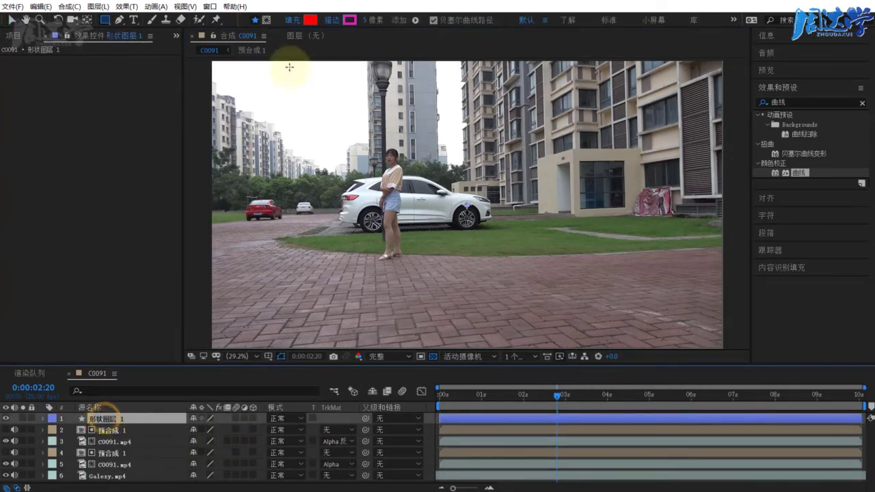
Add a 100×100 Rectangle path and a red Fill to 形状图层 1, then solo it to check
click(42, 419)
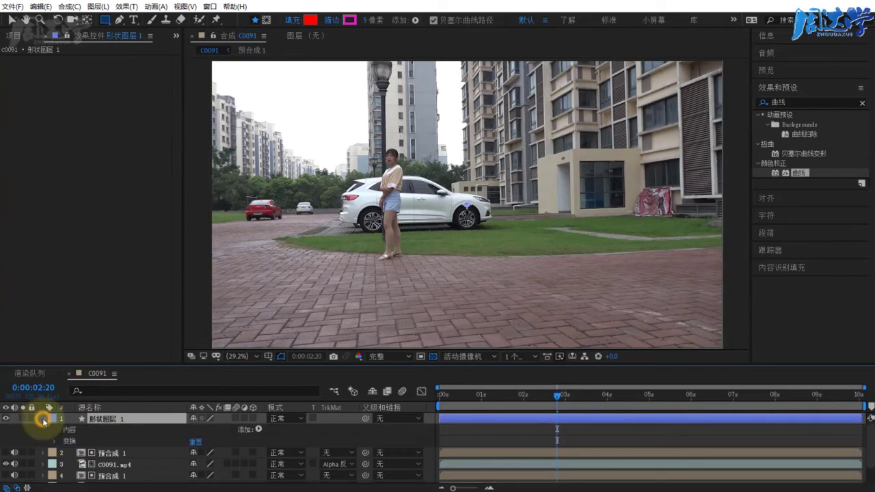
click(258, 429)
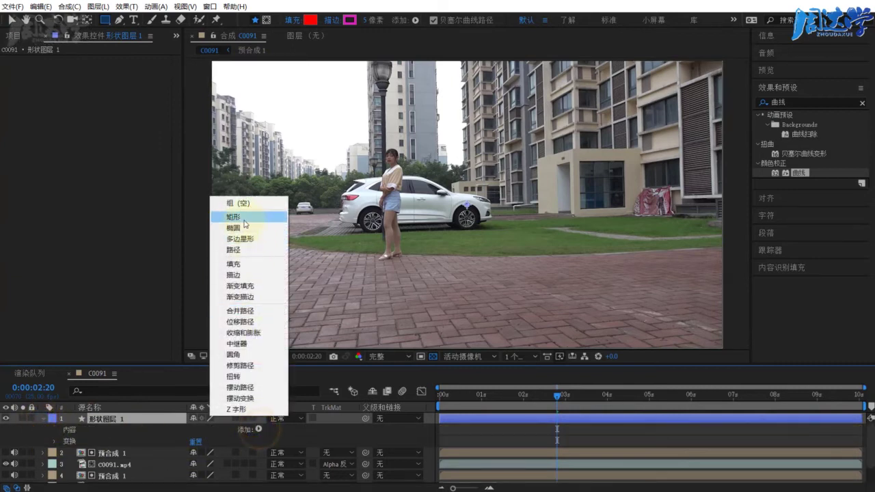
click(246, 218)
click(258, 428)
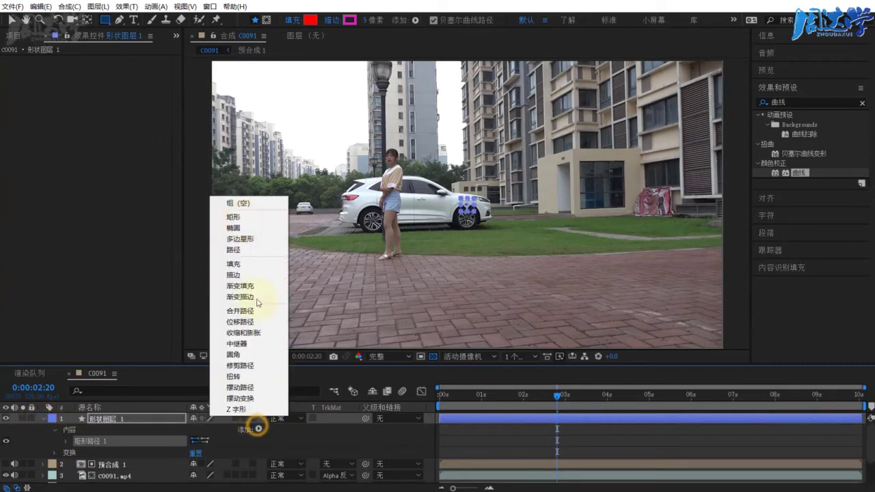
click(234, 265)
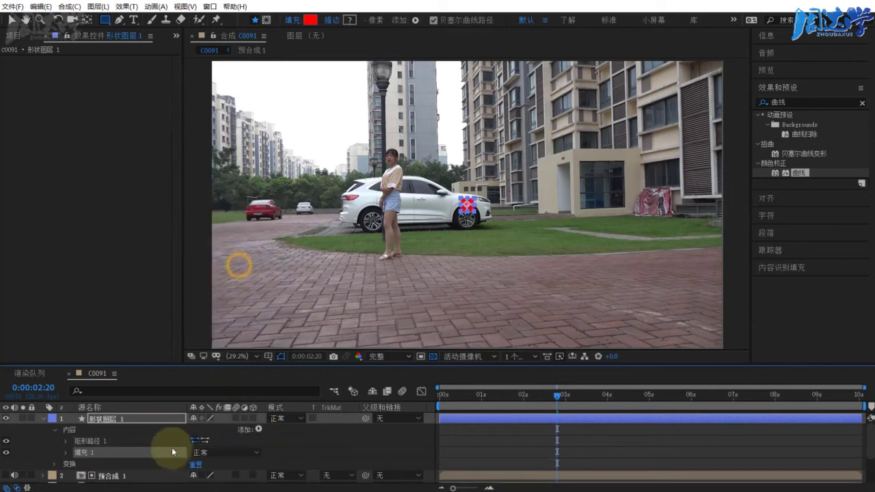
click(66, 441)
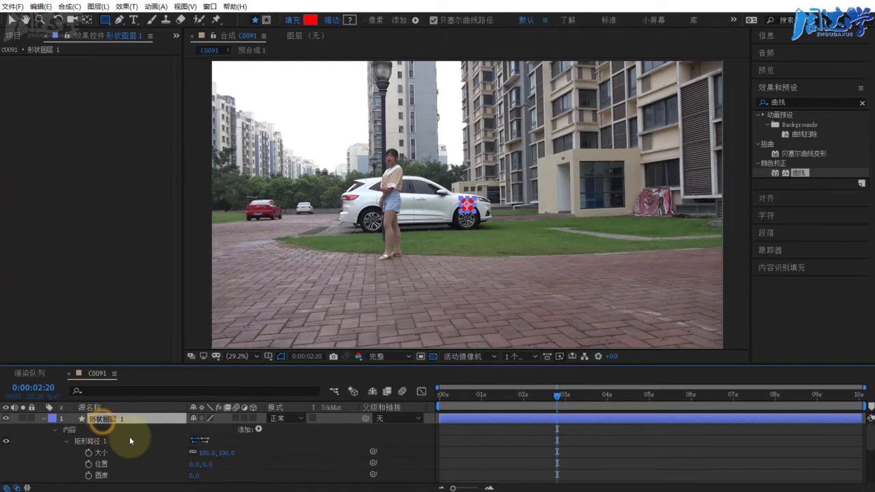
scroll(164, 445, down, 2)
scroll(165, 444, up, 2)
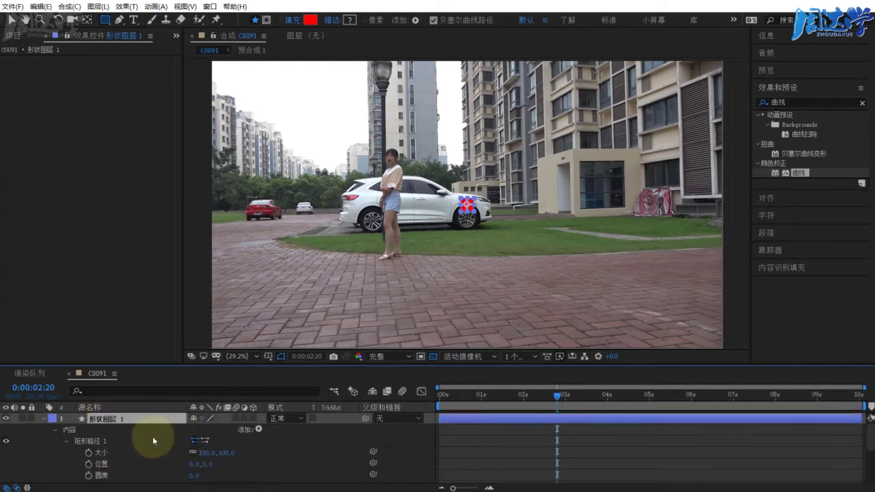
click(22, 418)
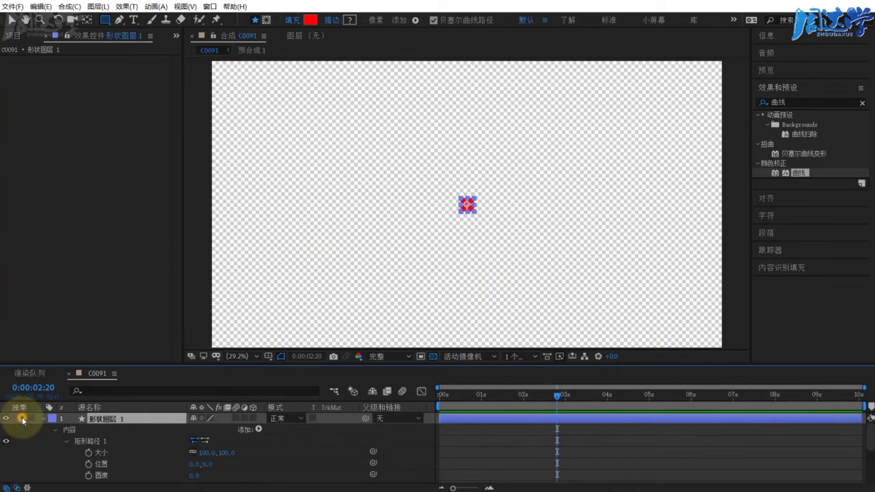
Unlink and scale the Rectangle Path size to 4748 × 2856, then set viewer zoom back to Fit
click(22, 418)
mouse_move(204, 453)
mouse_down()
mouse_move(513, 445)
mouse_move(232, 461)
mouse_move(703, 449)
mouse_move(505, 437)
mouse_move(586, 449)
mouse_move(618, 430)
mouse_up()
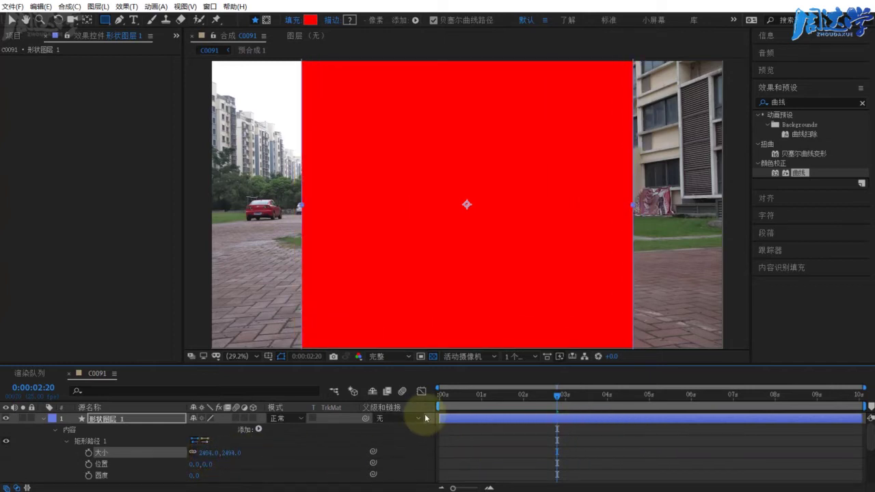
drag(230, 453, 437, 451)
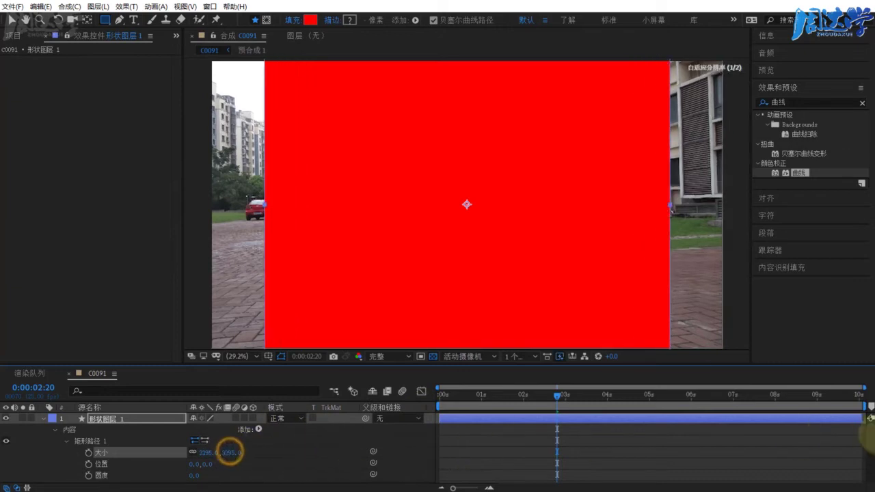
scroll(445, 202, down, 2)
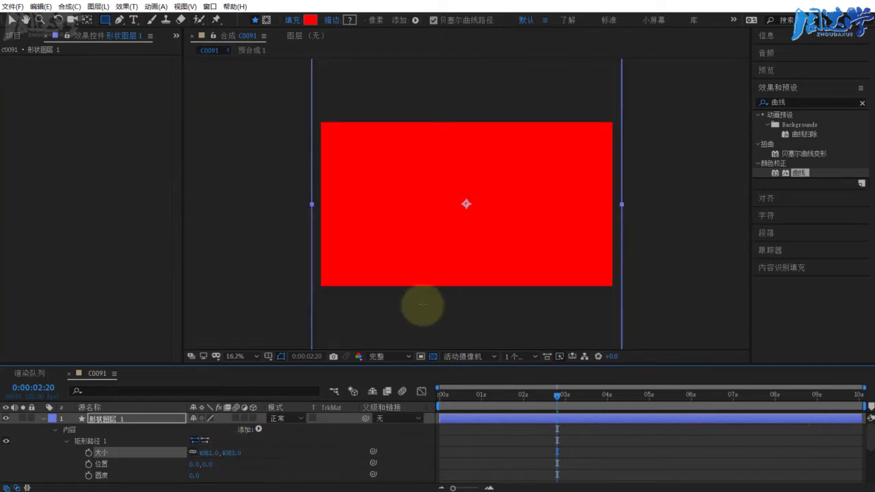
scroll(487, 235, down, 4)
drag(207, 455, 233, 455)
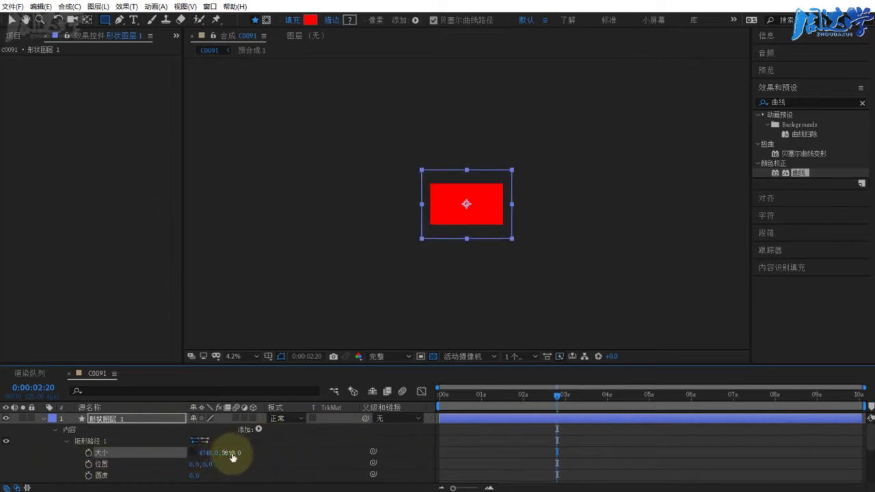
drag(233, 456, 228, 451)
click(230, 453)
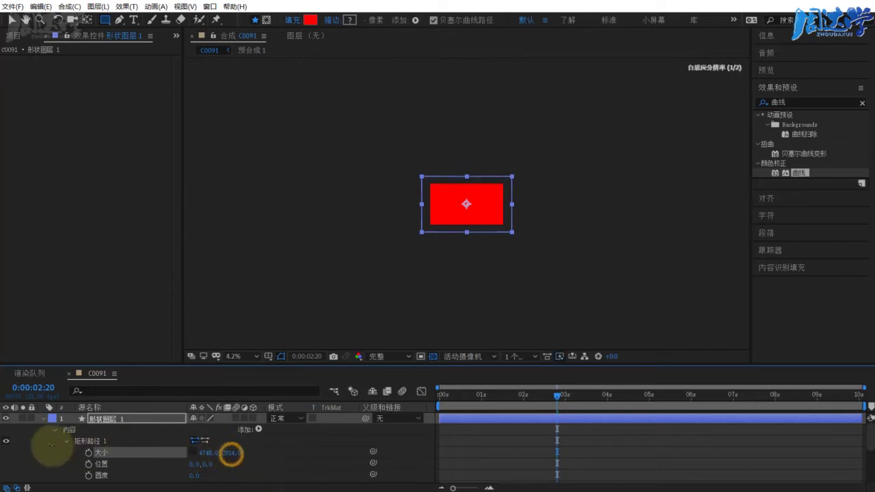
click(229, 356)
click(240, 377)
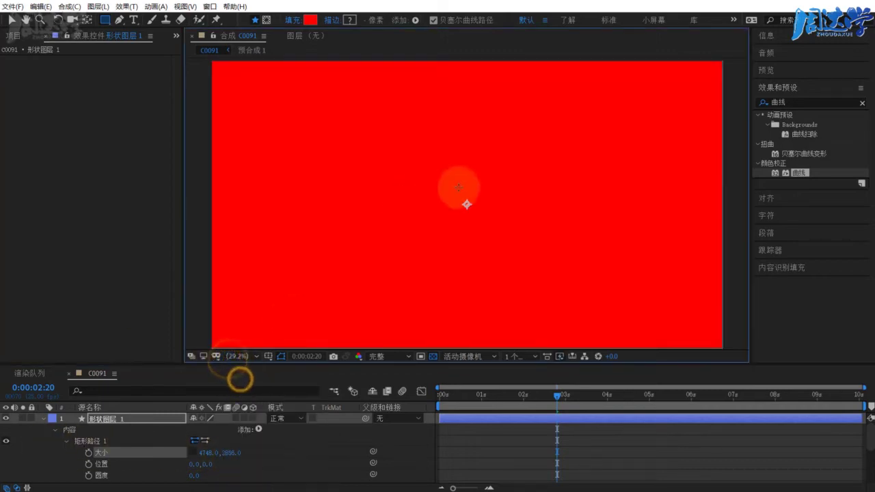
Change 形状图层 1's fill colour from red to turquoise 56D1C8
click(310, 21)
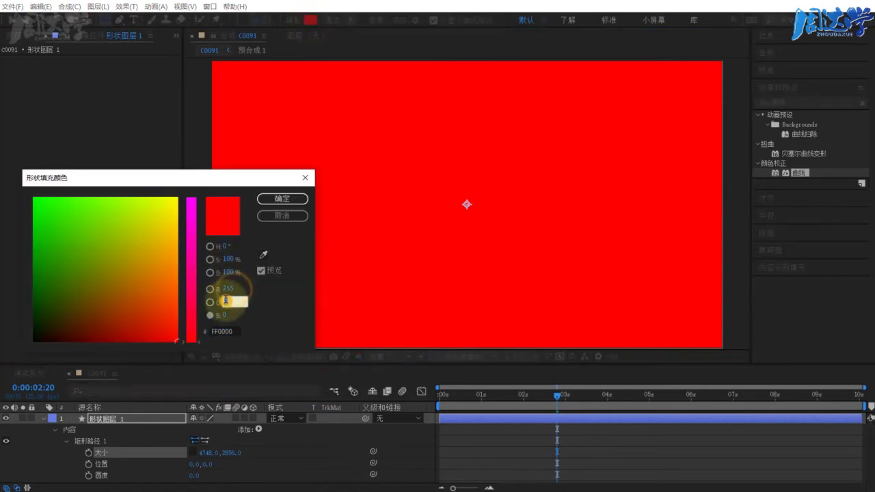
text(255)
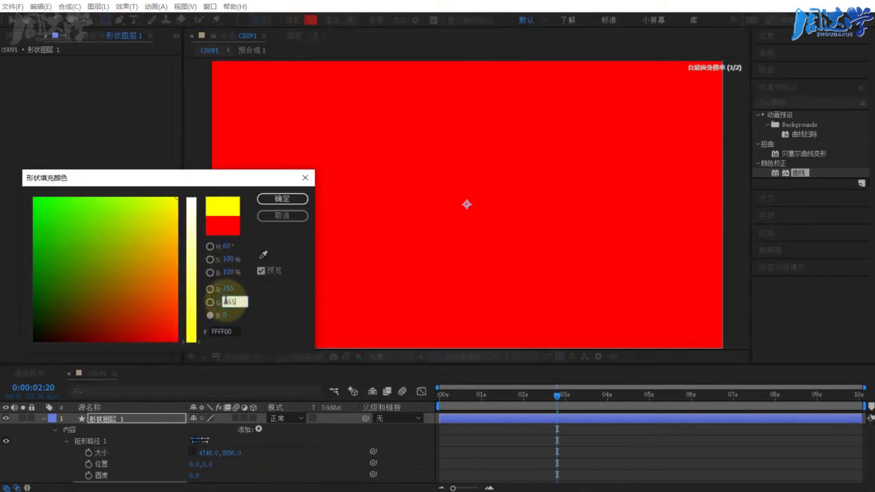
key(Tab)
text(200)
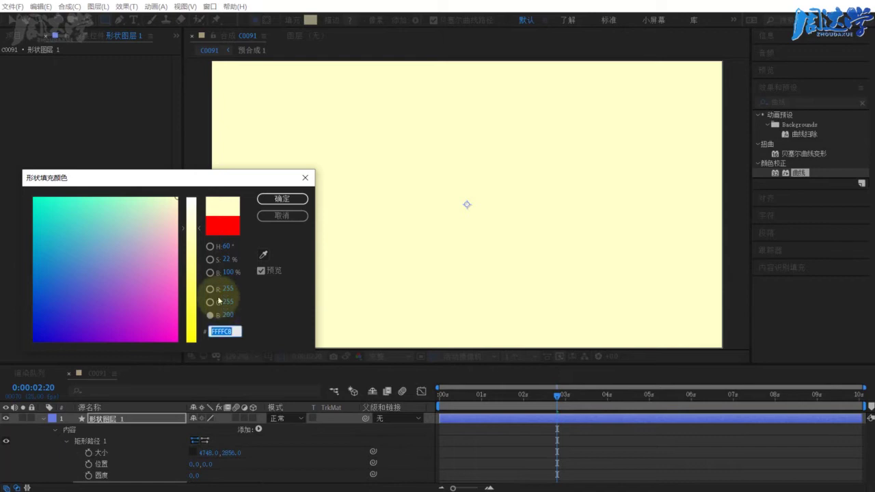
click(137, 201)
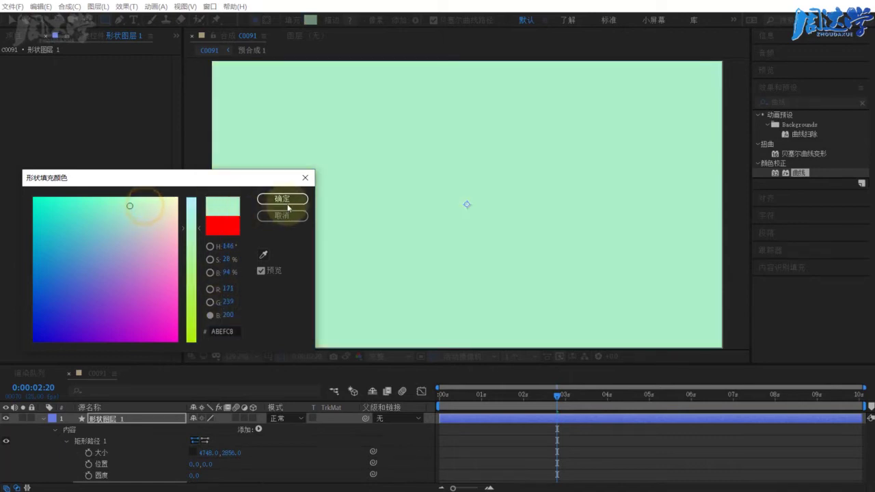
click(99, 208)
drag(98, 209, 74, 207)
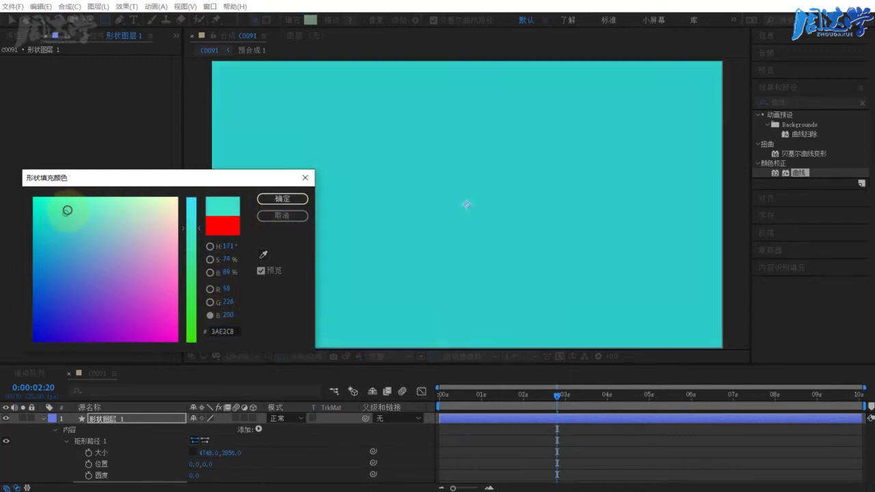
mouse_move(144, 220)
mouse_down()
mouse_move(165, 243)
mouse_move(167, 280)
mouse_up()
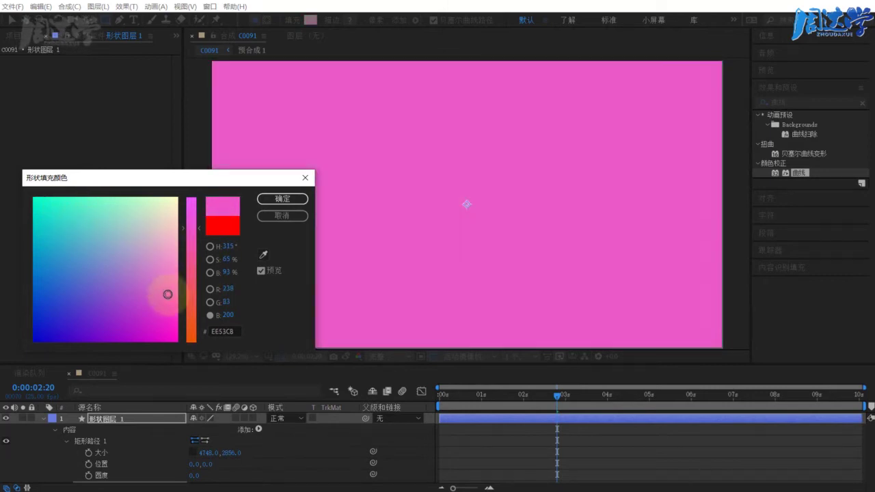
drag(102, 215, 81, 220)
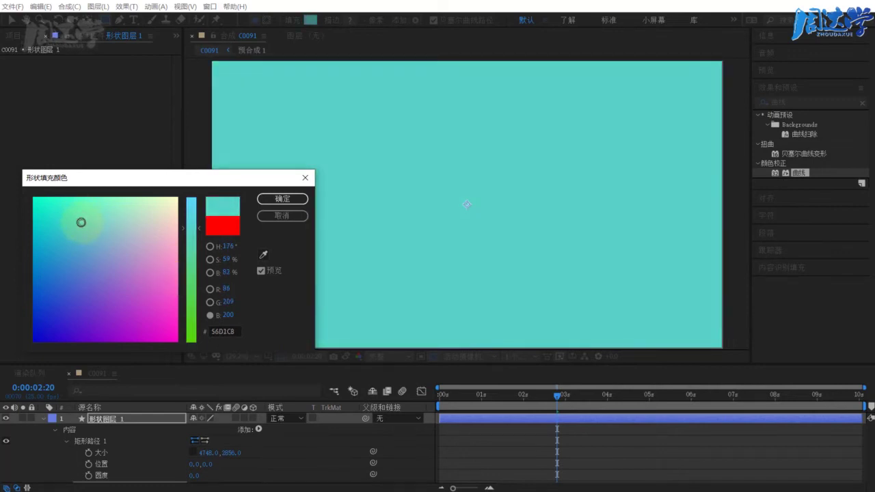
click(282, 199)
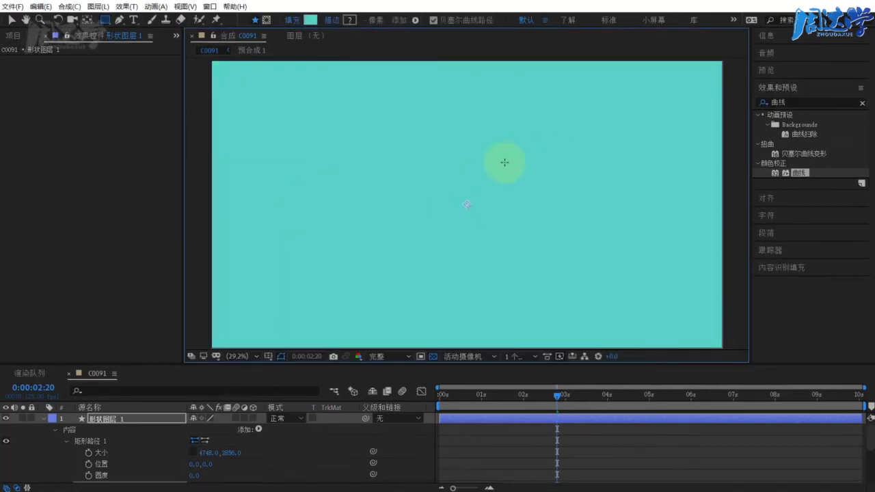
Search '置换' in Effects & Presets and apply 湍流置换 to 形状图层 1
click(804, 101)
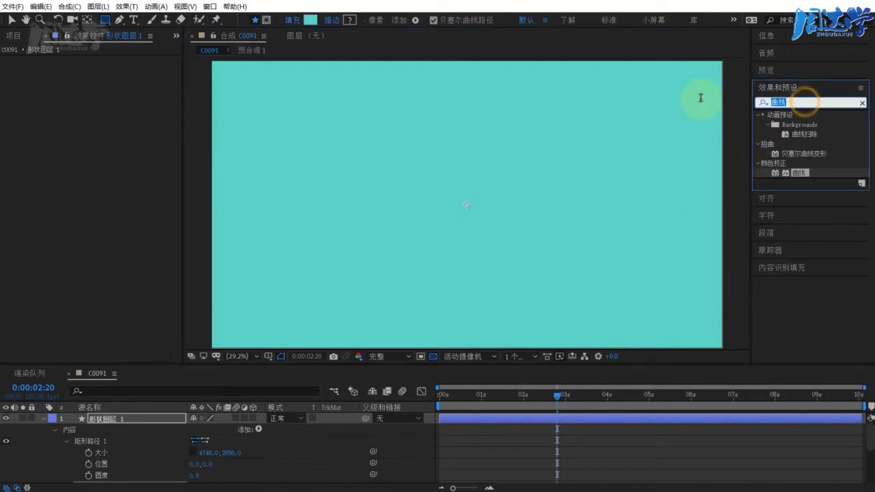
text(zhi)
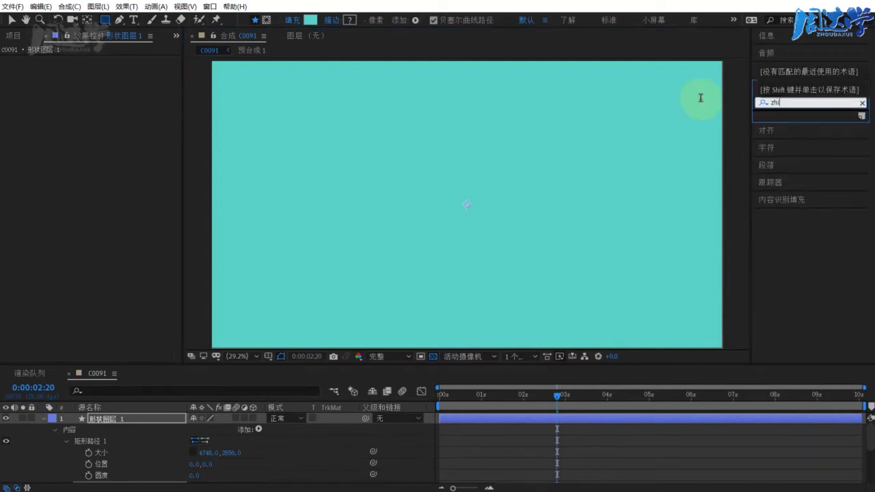
text(置换)
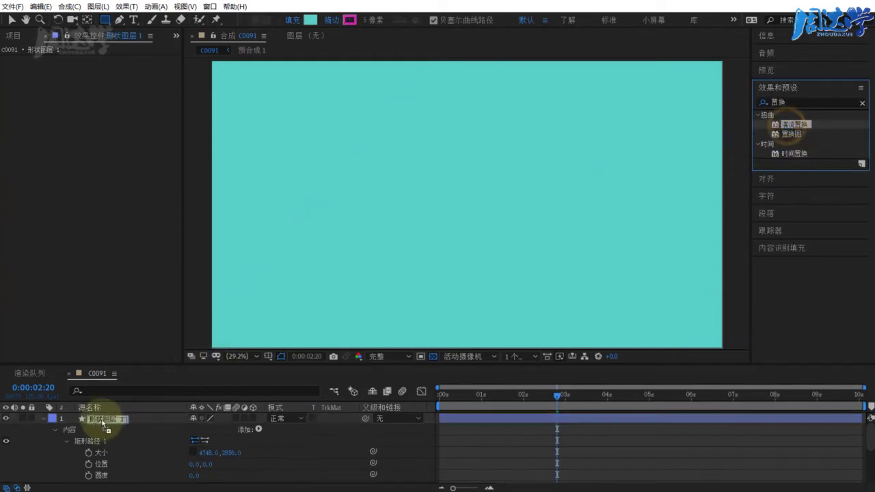
drag(791, 125, 109, 418)
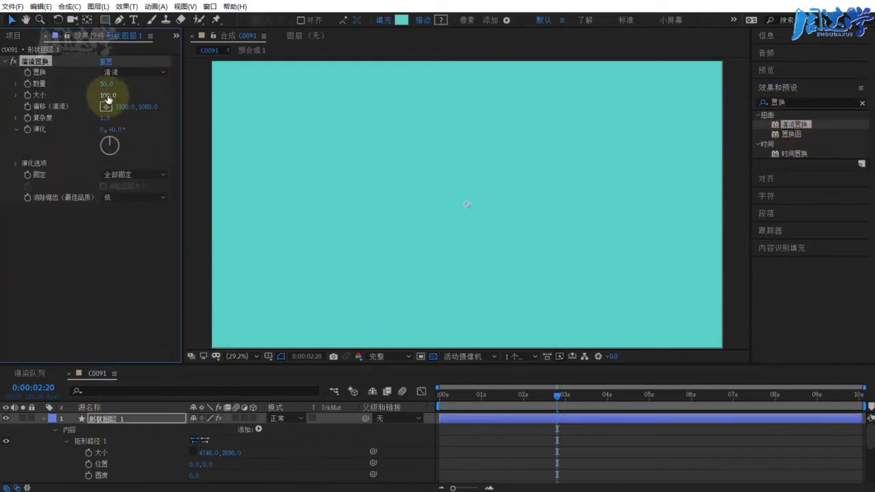
Close the Render Queue panel, returning to the C0091 timeline
click(28, 373)
click(94, 375)
click(7, 375)
Hide the shape layer, move to about 3:04, and set preview resolution to Half
click(43, 421)
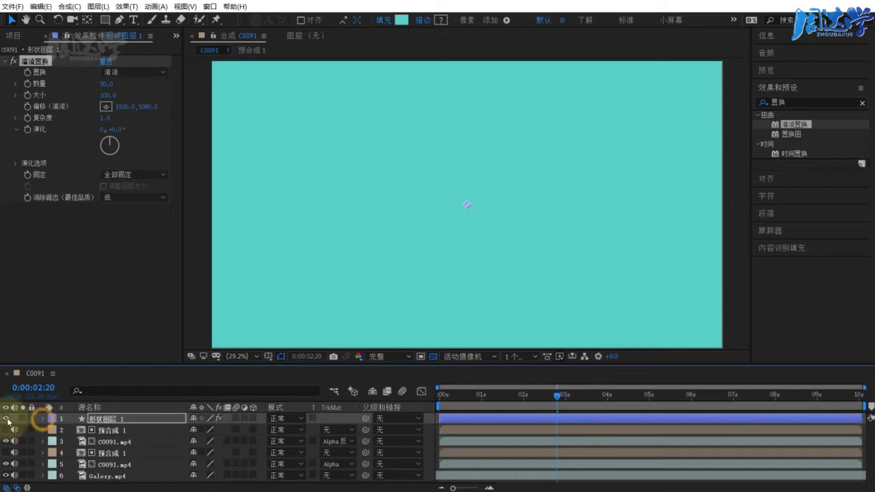
click(5, 418)
drag(467, 400, 593, 395)
click(381, 356)
click(384, 392)
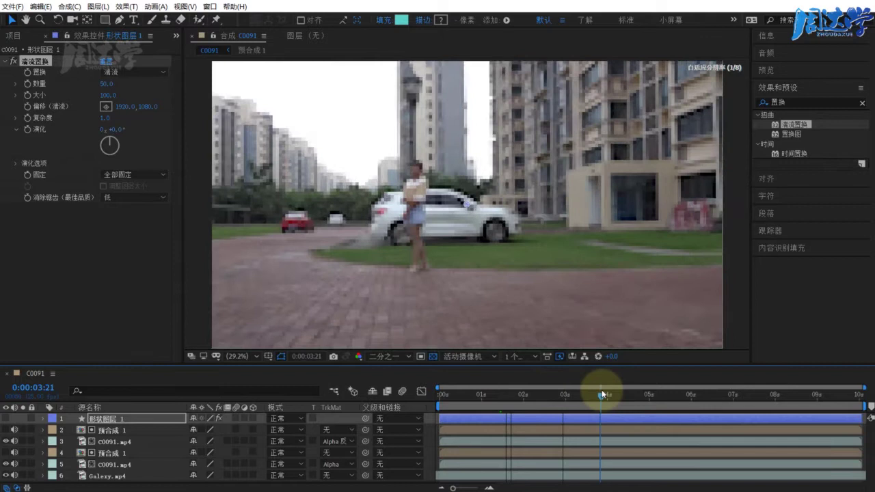
mouse_move(593, 394)
mouse_down()
mouse_move(570, 394)
mouse_move(587, 394)
mouse_up()
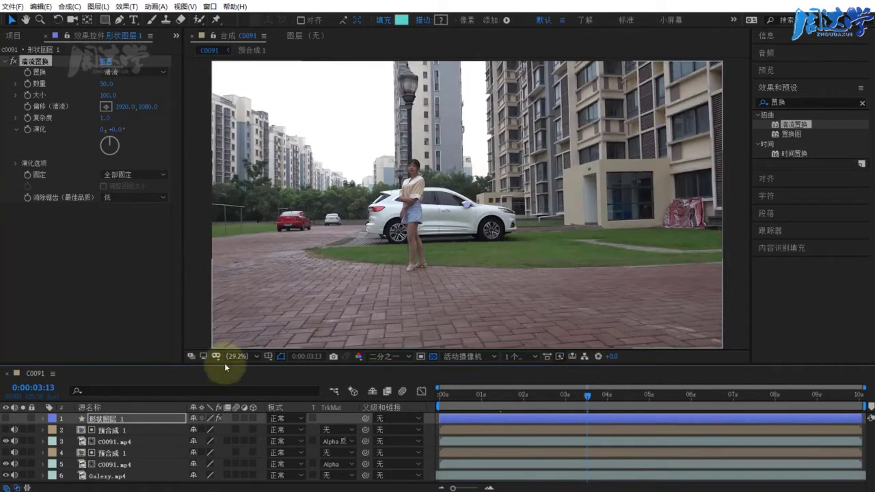
Reset Turbulent Displace Size to 100, set Pinning to None, and keyframe Amount at 0
click(106, 418)
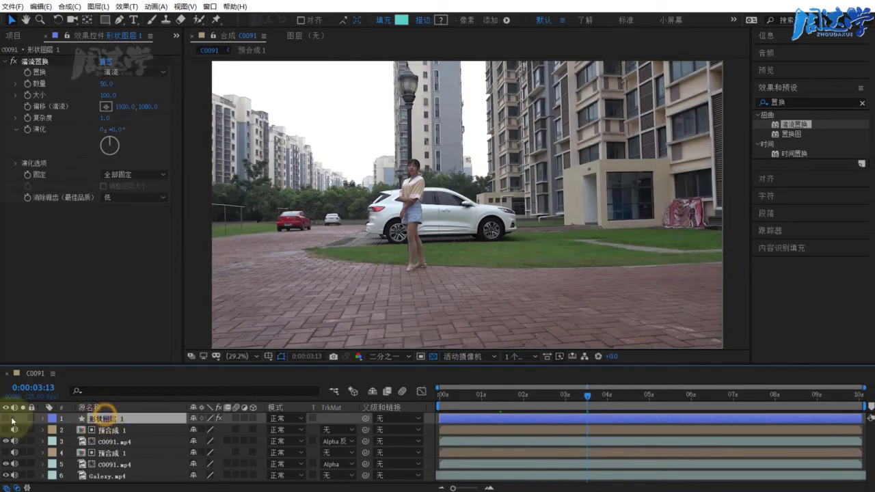
click(6, 418)
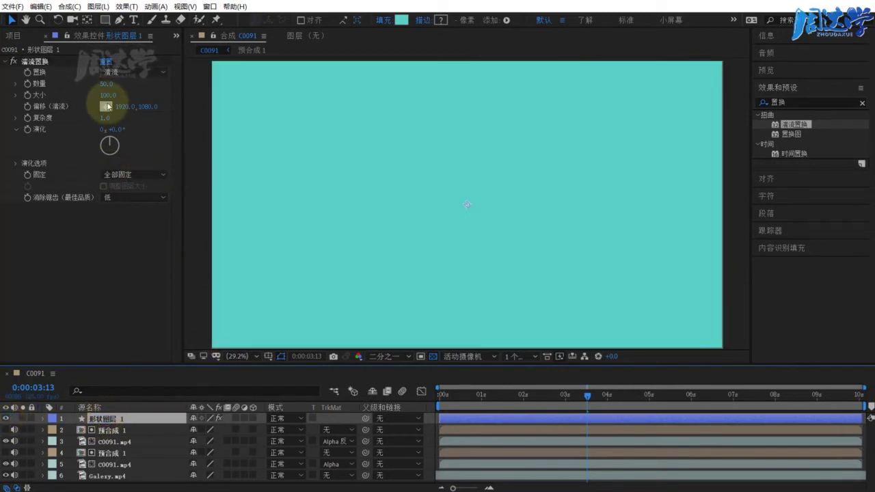
drag(105, 95, 176, 92)
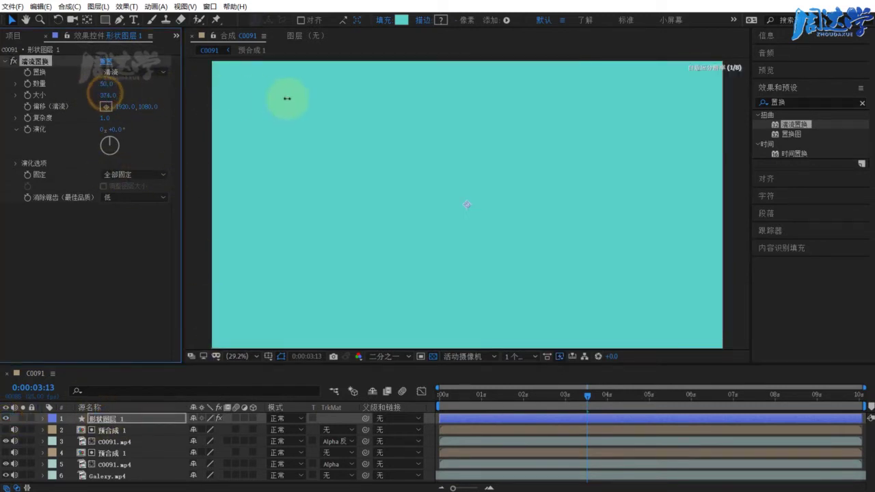
drag(528, 95, 117, 178)
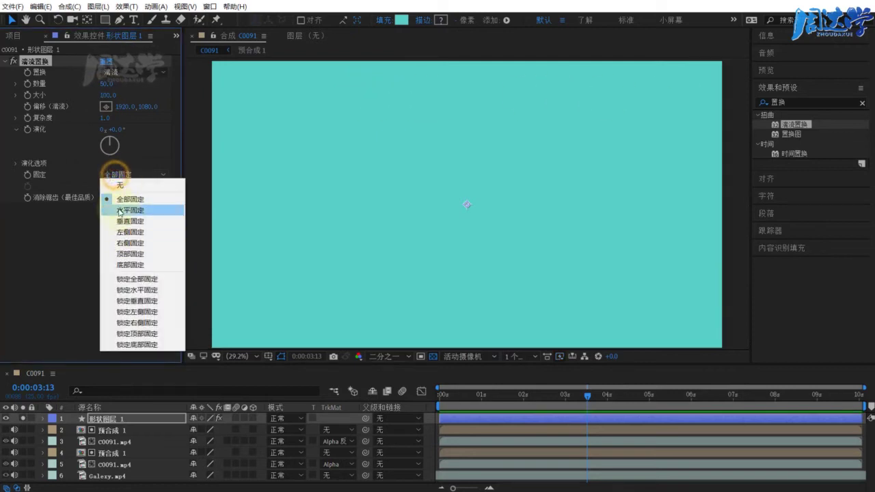
click(117, 184)
drag(106, 85, 378, 97)
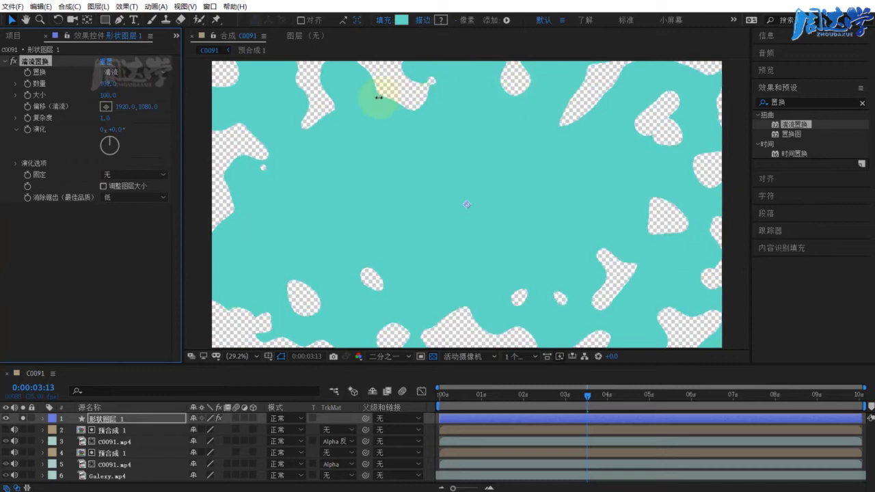
mouse_move(378, 97)
mouse_down()
mouse_move(126, 119)
mouse_move(117, 104)
mouse_move(403, 337)
mouse_up()
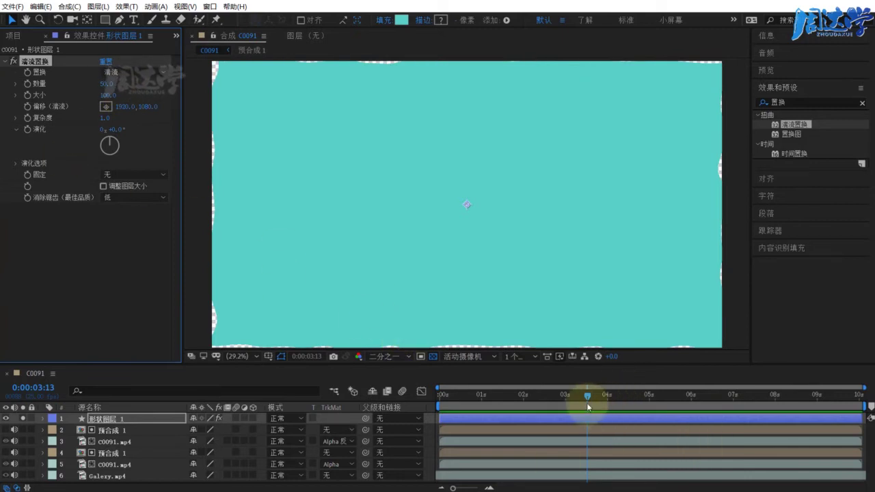
click(27, 84)
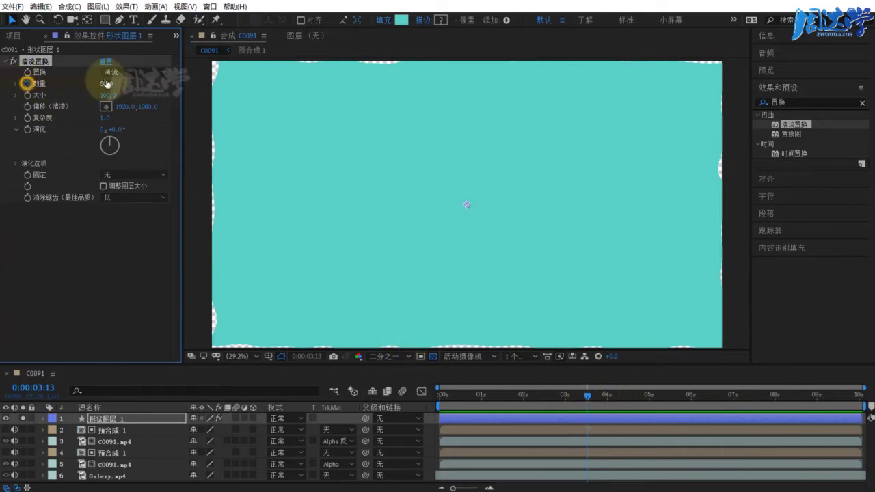
text(0)
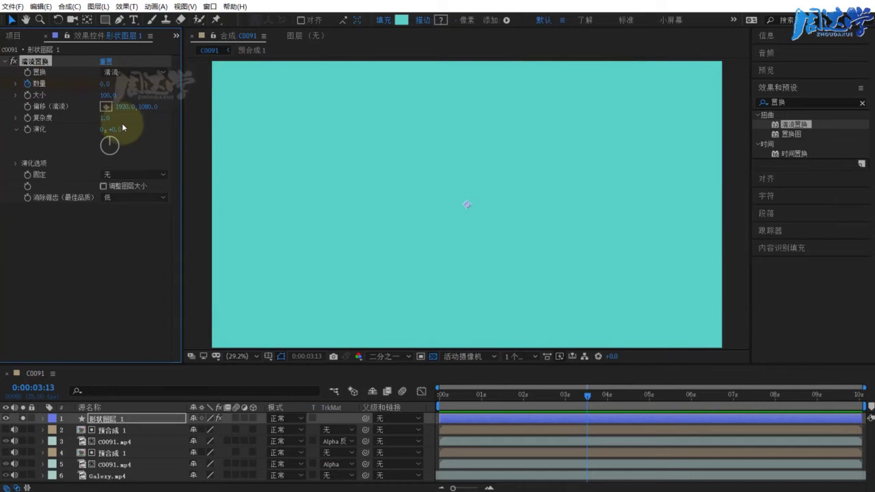
click(596, 403)
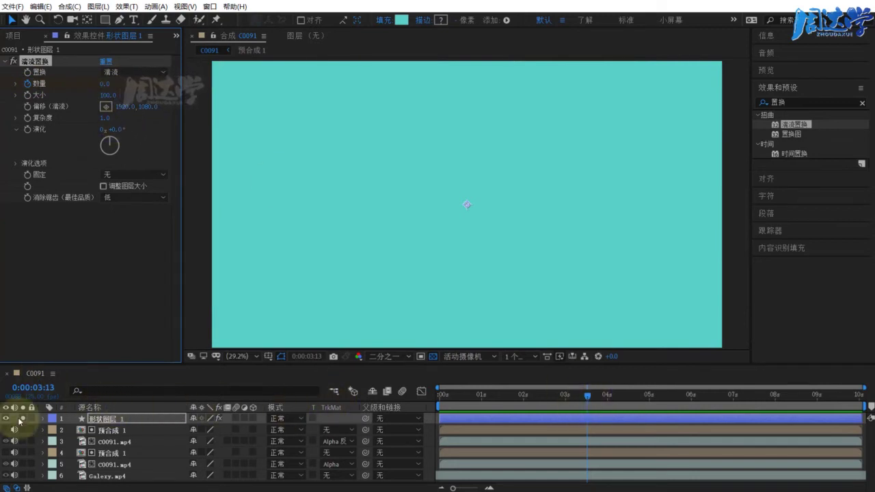
Hide the cyan layer, move to about 6:13, and set Turbulent Displace Amount to 1000
click(5, 420)
click(587, 396)
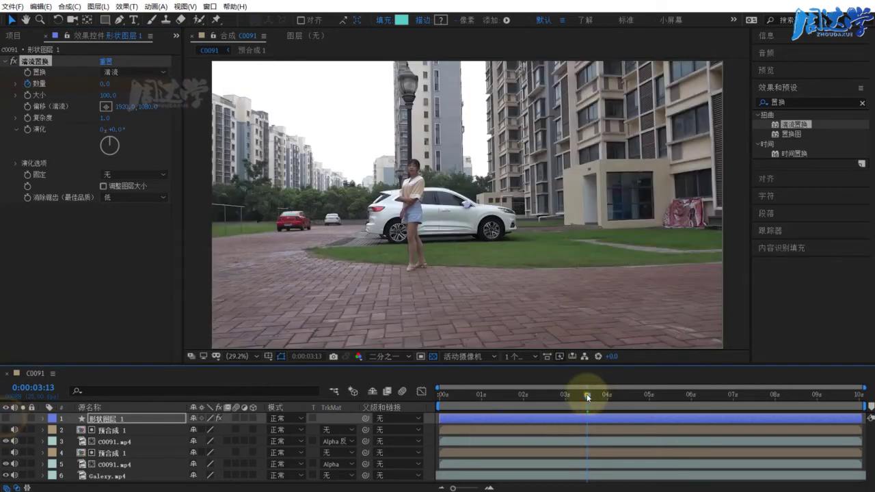
drag(612, 396, 664, 397)
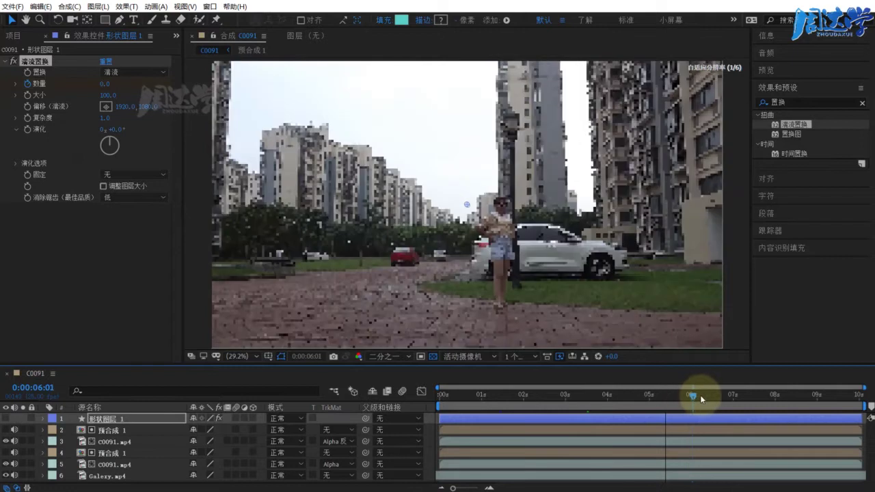
drag(664, 397, 713, 396)
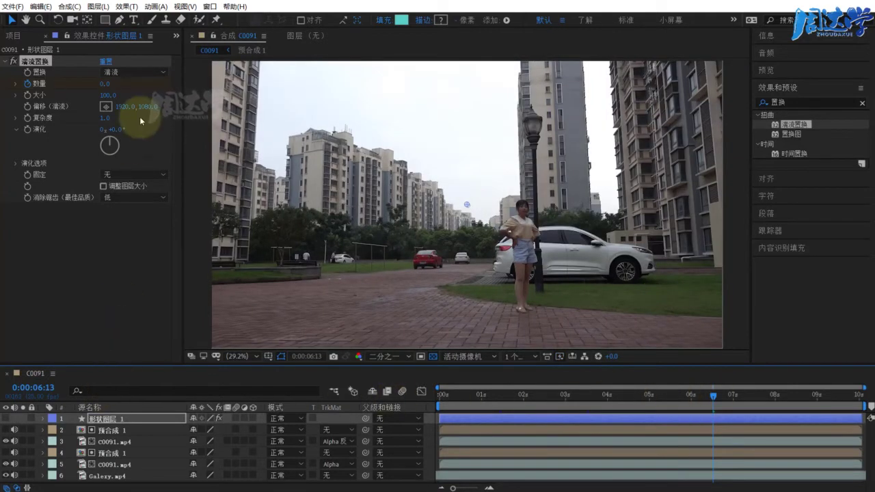
click(105, 85)
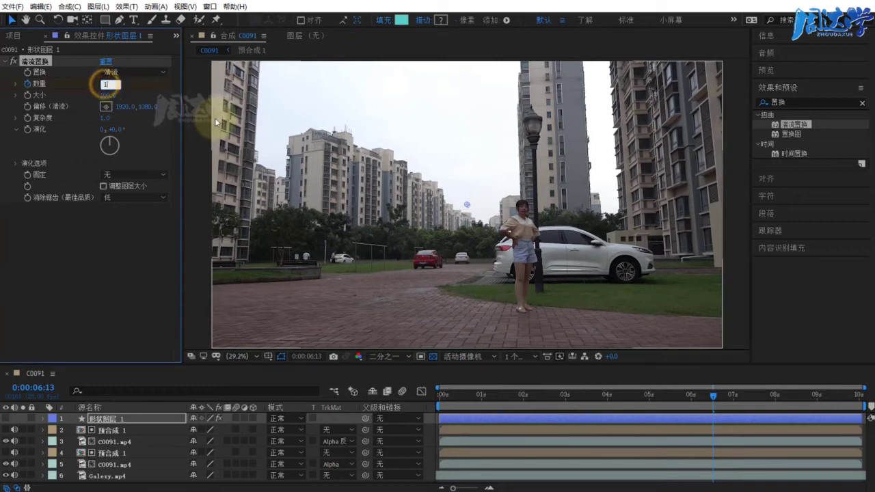
click(113, 418)
key(u)
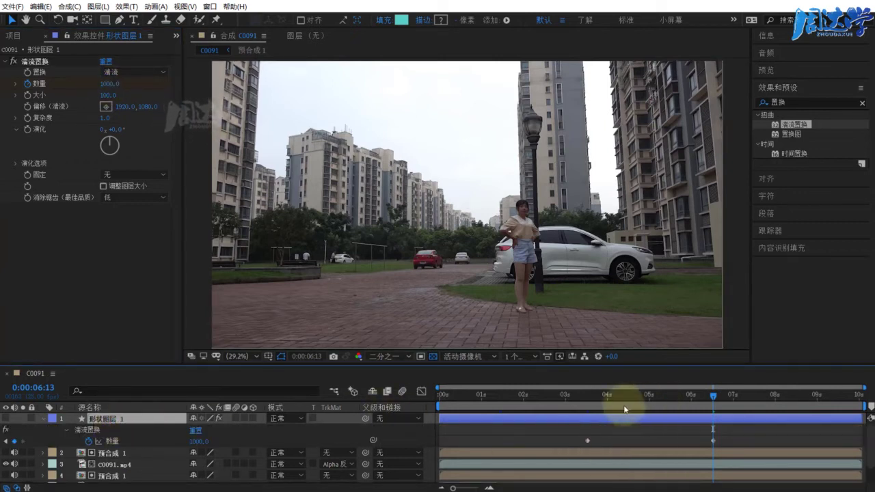
Show the cyan layer again, return to 3:13, and scrub to preview the displacement
click(617, 395)
click(7, 418)
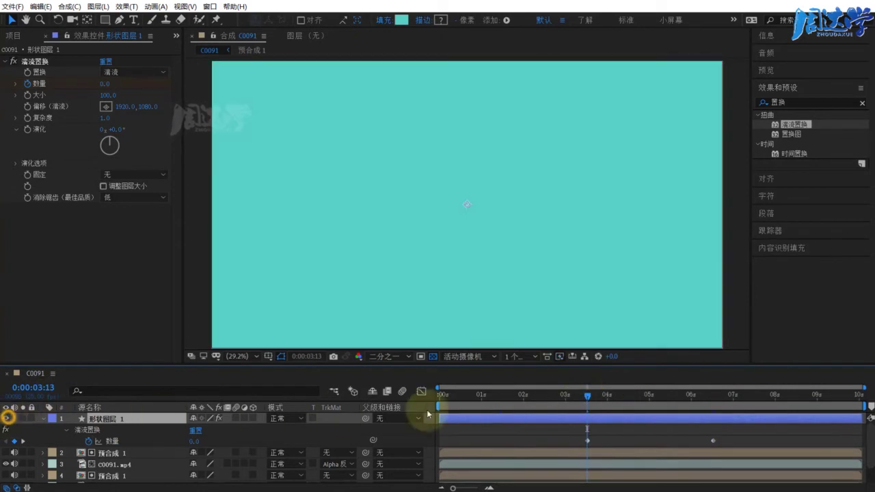
click(587, 396)
mouse_move(613, 394)
mouse_down()
mouse_move(707, 391)
mouse_move(587, 395)
mouse_up()
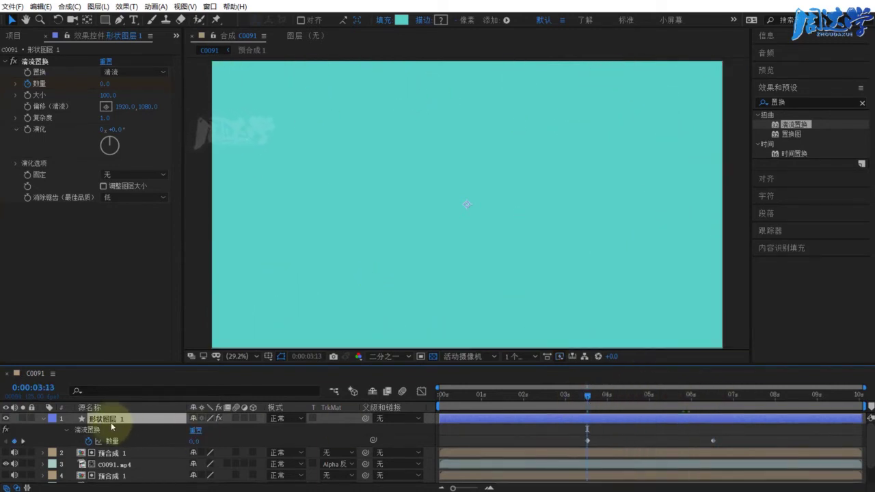
key(s)
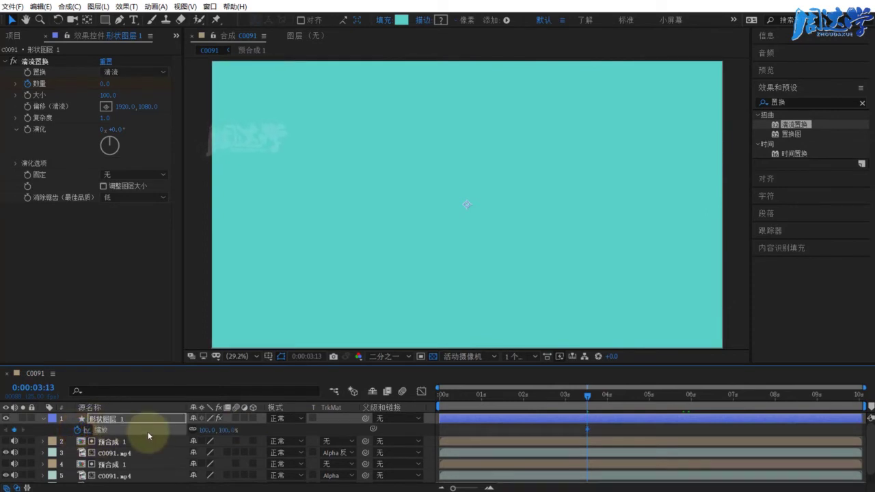
Keyframe the cyan layer's Scale down to 0% at about 6:13 and drag the shape higher in the frame
key(u)
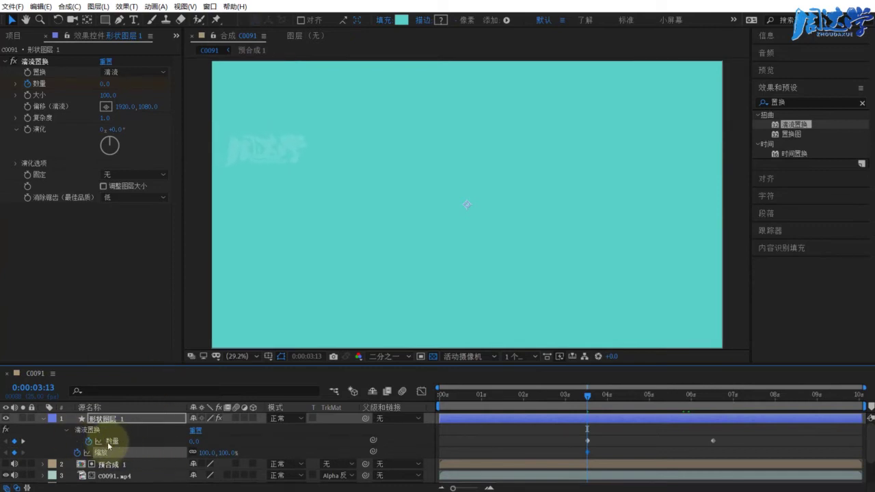
drag(592, 400, 713, 399)
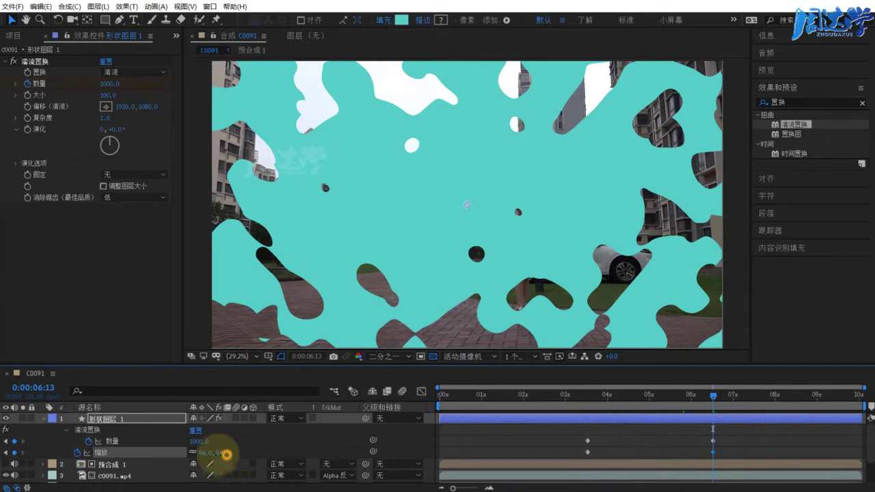
drag(226, 455, 202, 466)
click(207, 453)
text(0)
key(Return)
mouse_move(634, 404)
mouse_down()
mouse_move(578, 404)
mouse_move(687, 401)
mouse_move(566, 401)
mouse_move(664, 410)
mouse_move(629, 413)
mouse_move(527, 410)
mouse_move(660, 410)
mouse_up()
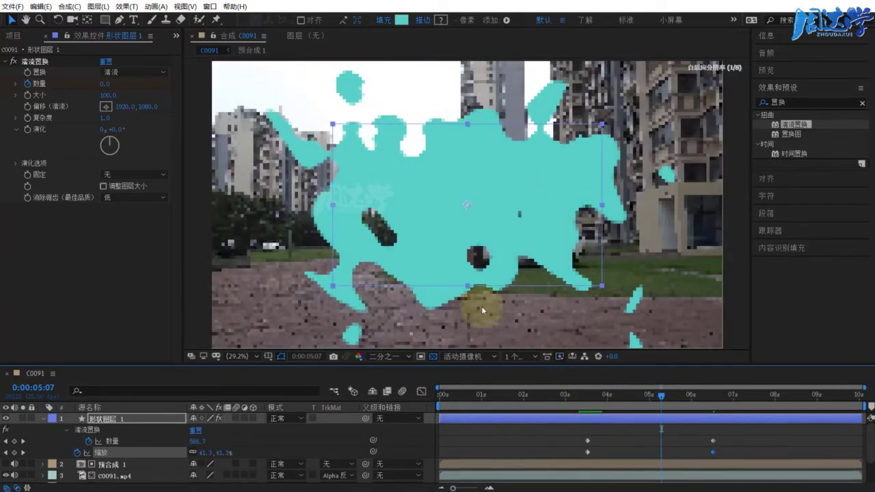
click(123, 418)
mouse_move(450, 237)
mouse_down()
mouse_move(452, 142)
mouse_move(459, 194)
mouse_up()
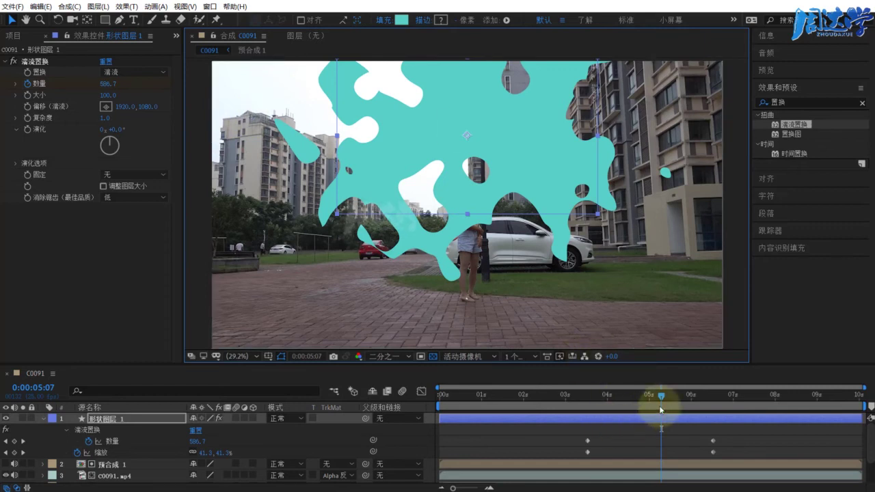
At the animation's start (3:13), scale the cyan shape layer up to about 260%
scroll(491, 175, down, 2)
drag(608, 394, 587, 394)
scroll(496, 223, down, 2)
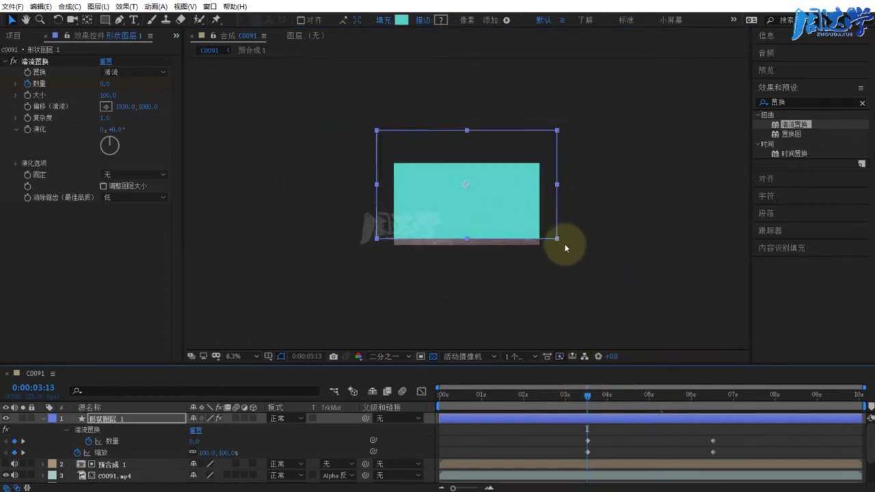
drag(560, 241, 702, 343)
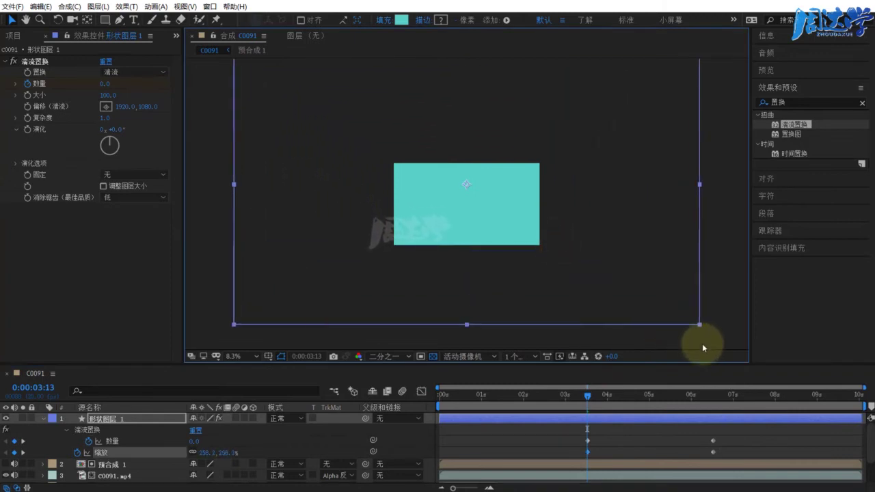
Move the cyan shape upward in the frame and check the splash at later frames
drag(587, 395, 637, 396)
drag(511, 214, 493, 151)
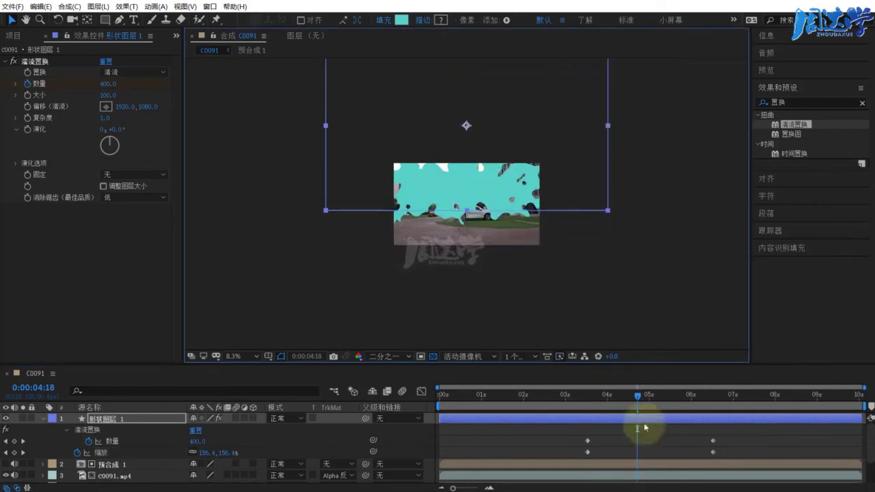
mouse_move(594, 398)
mouse_down()
mouse_move(688, 405)
mouse_move(634, 396)
mouse_up()
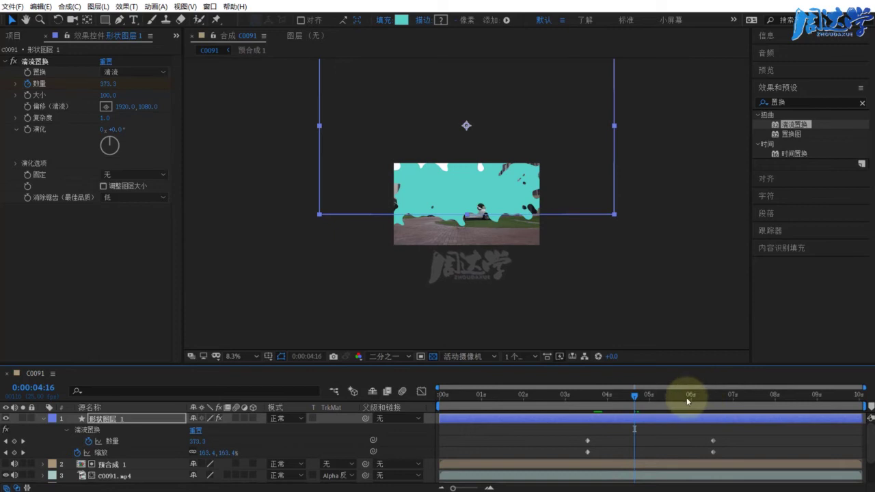
drag(688, 401, 648, 396)
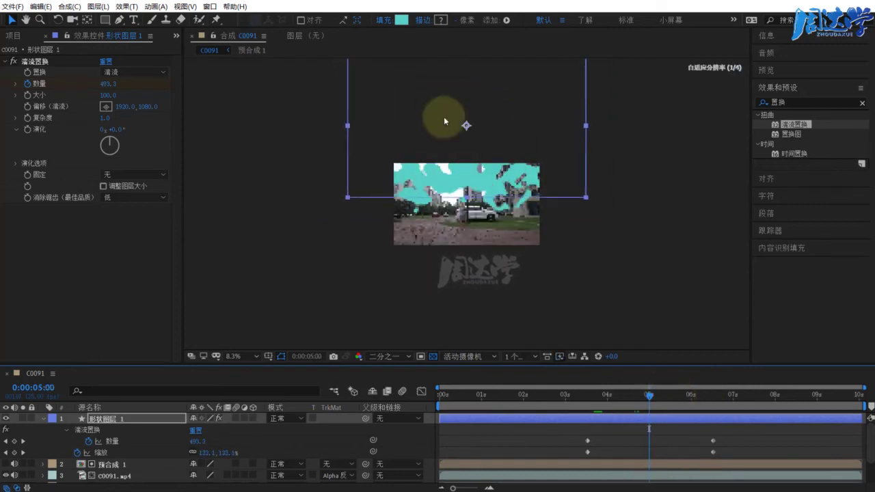
Lower the shape's anchor point to its bottom edge with Pan Behind, checking the splash near six seconds
click(87, 20)
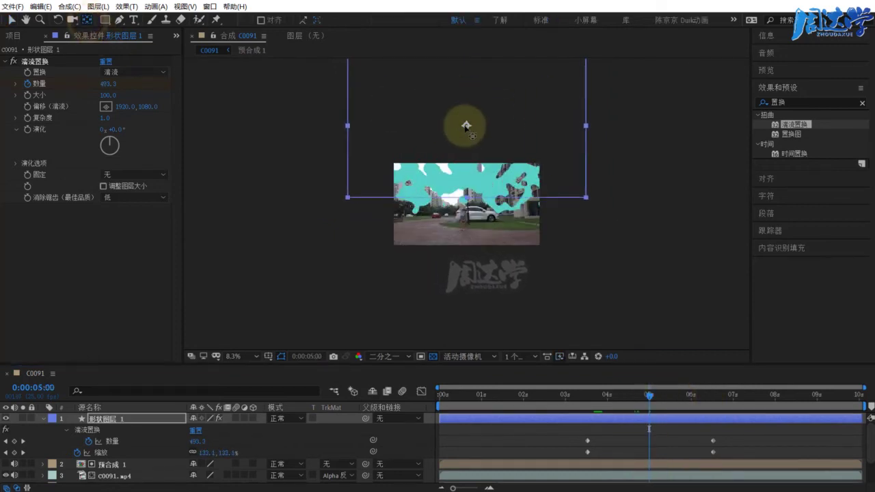
drag(466, 125, 465, 177)
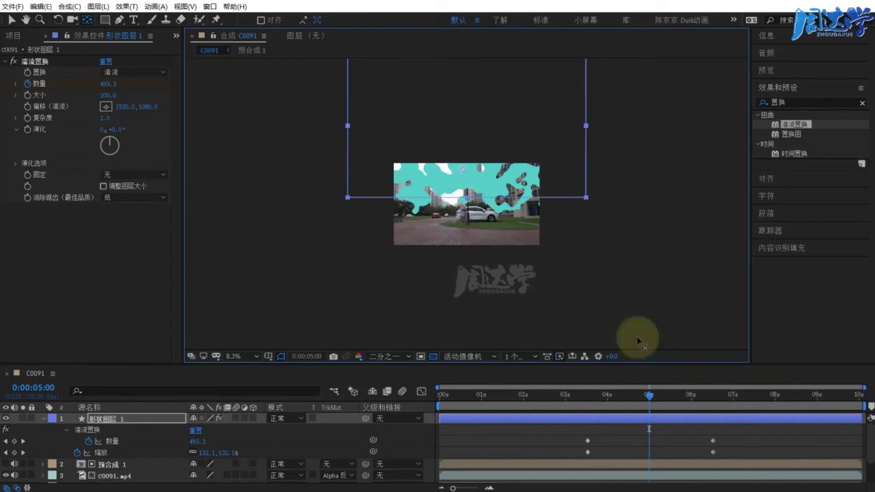
mouse_move(615, 394)
mouse_down()
mouse_move(585, 396)
mouse_move(672, 410)
mouse_up()
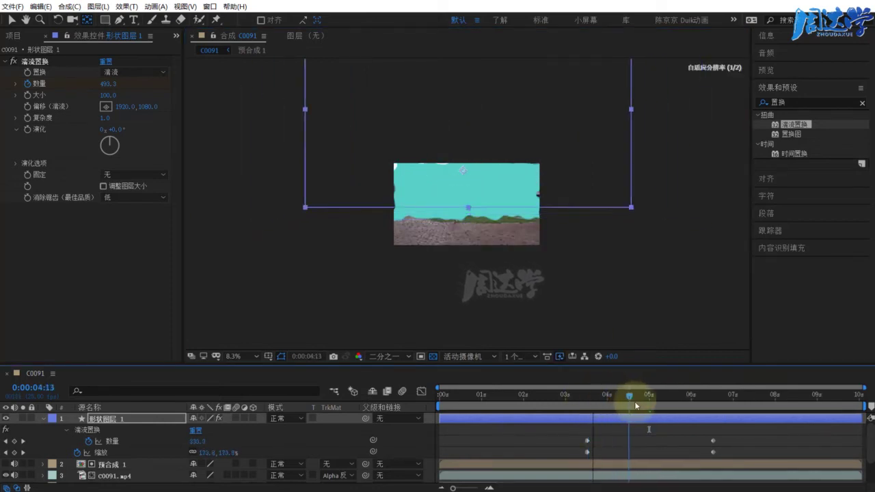
drag(672, 410, 697, 396)
Set the viewer magnification to Fit and review the animation backward from six seconds
click(240, 356)
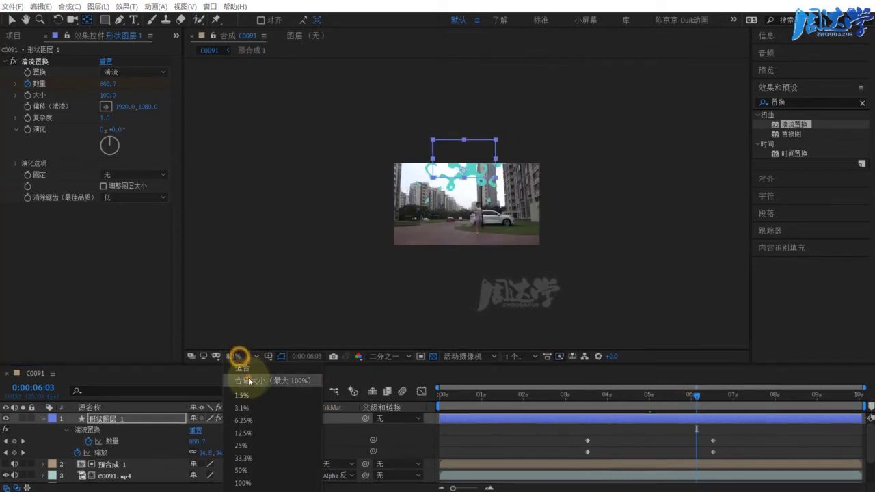
click(248, 379)
drag(707, 410, 566, 395)
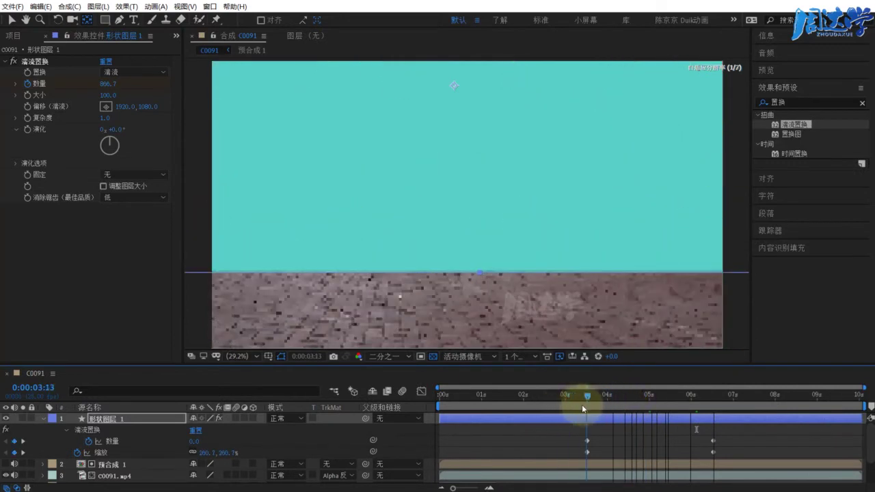
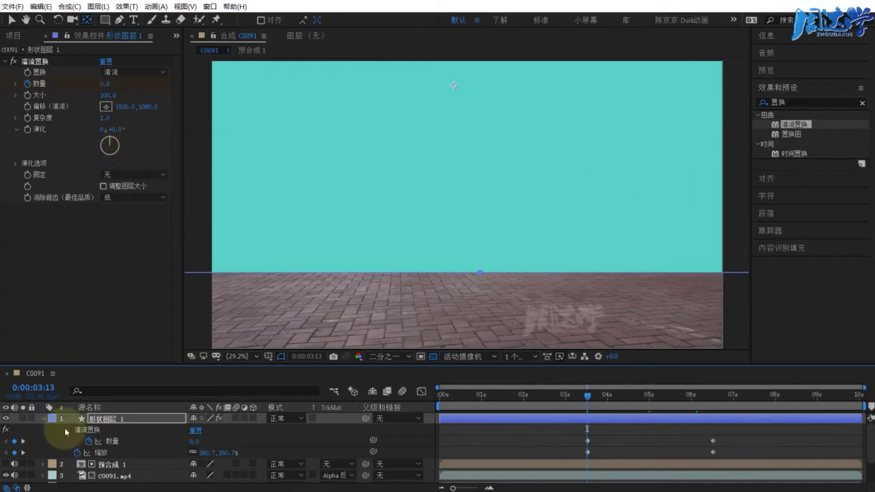
Solo Shape Layer 1 and move the playhead to 0:00:05:01
click(22, 417)
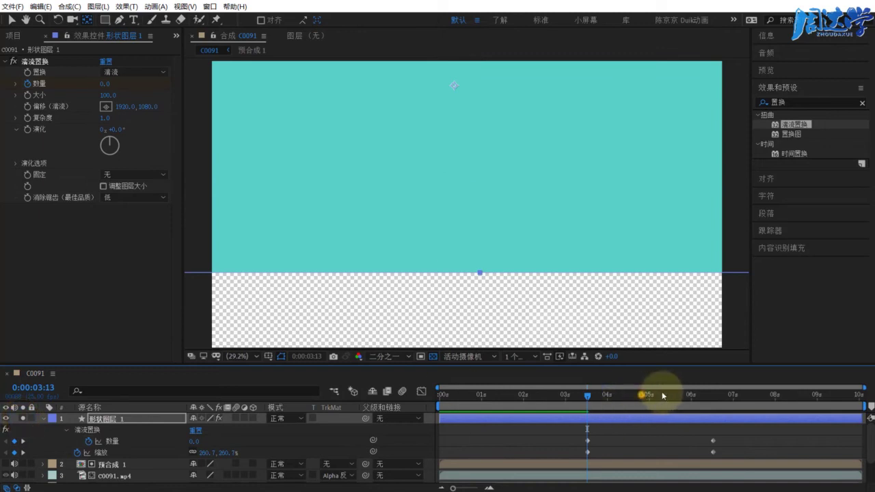
click(652, 395)
drag(660, 398, 651, 399)
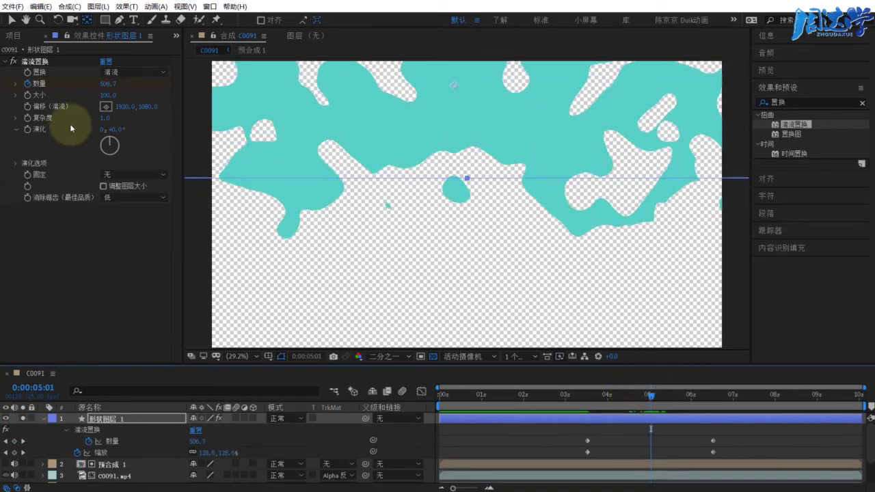
Set Turbulent Displace Complexity to 3.0 and Antialiasing for Best Quality to High
click(104, 118)
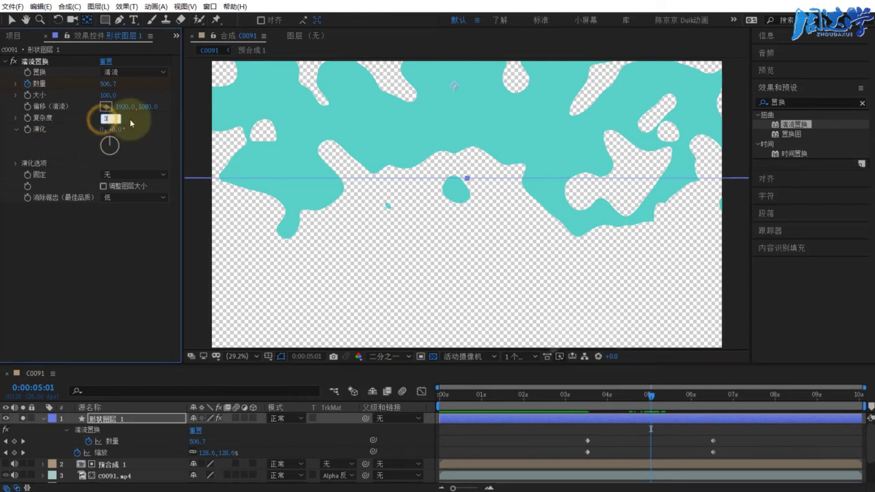
click(130, 122)
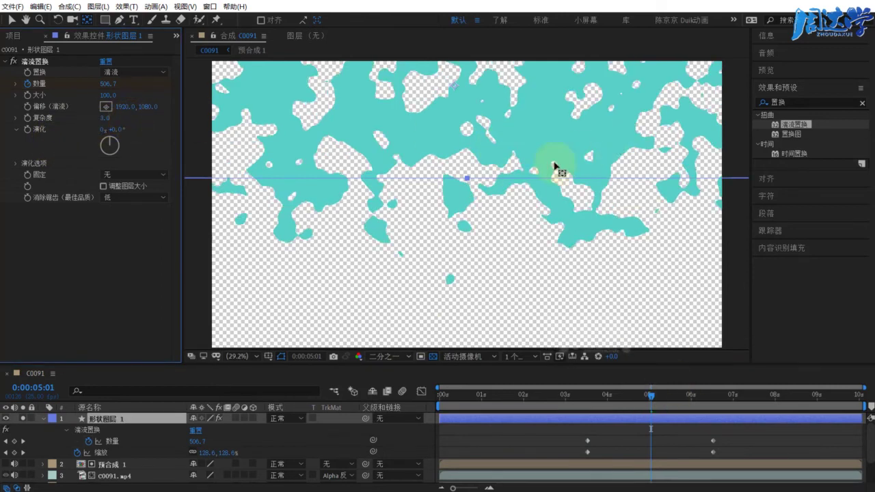
click(115, 197)
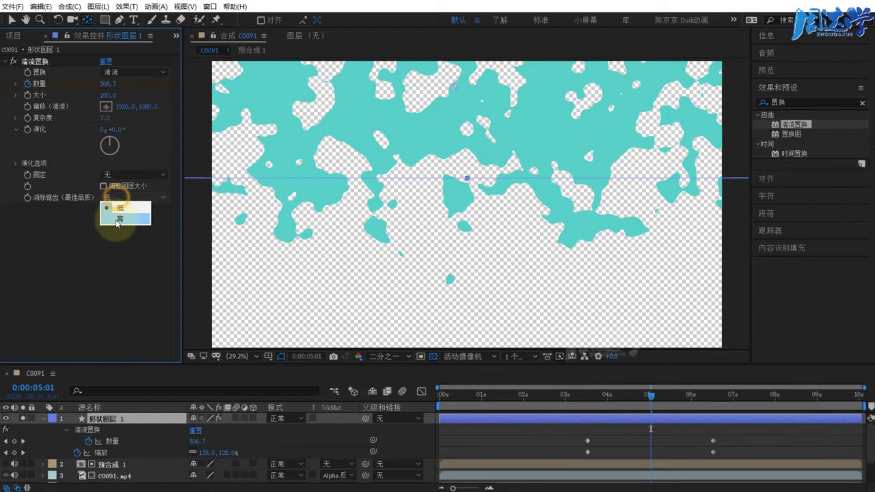
click(116, 219)
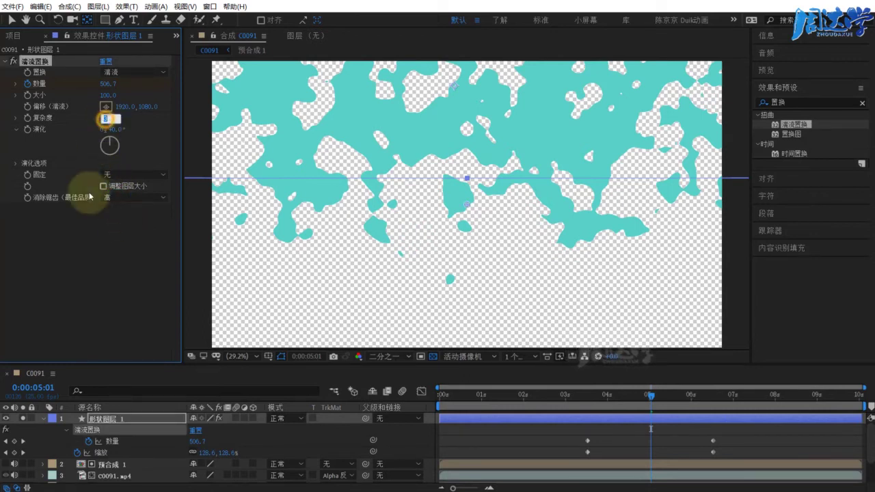
click(80, 211)
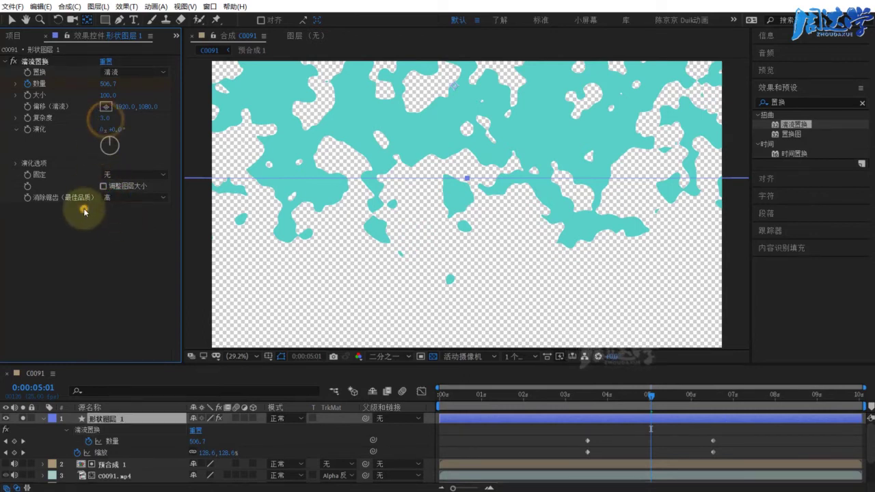
click(779, 86)
Apply the 勾画 stroke effect to the shape layer with Segments 1, viewed against black
key(ctrl+f)
key(BackSpace)
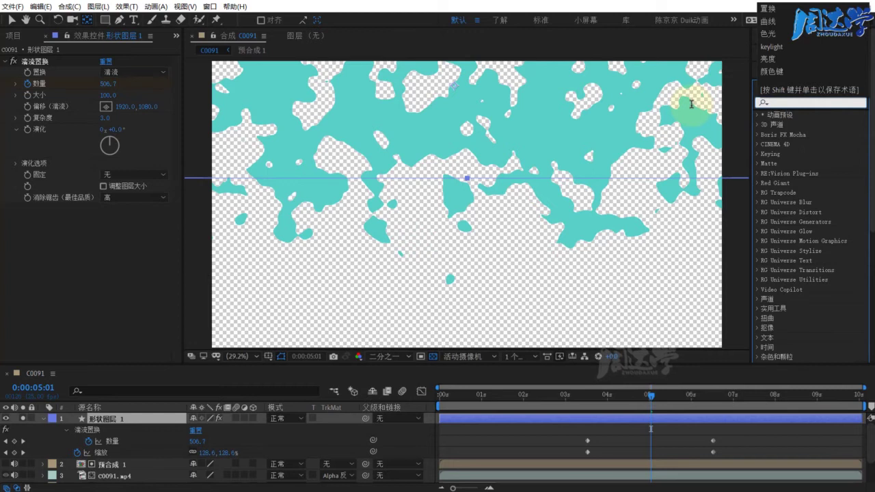
text(gou)
text(勾画)
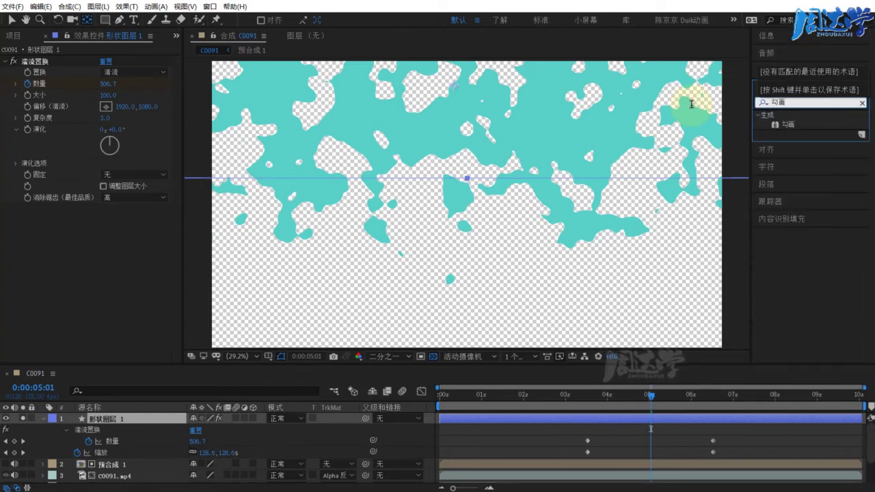
drag(788, 126, 64, 274)
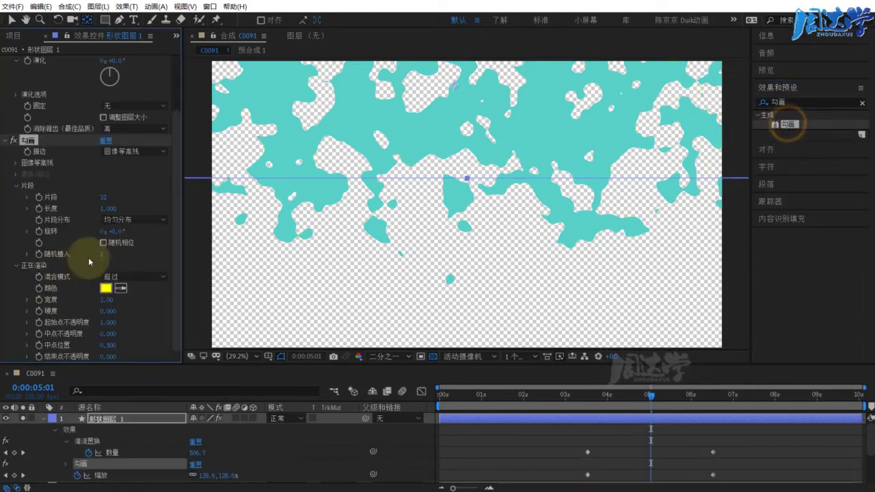
click(177, 142)
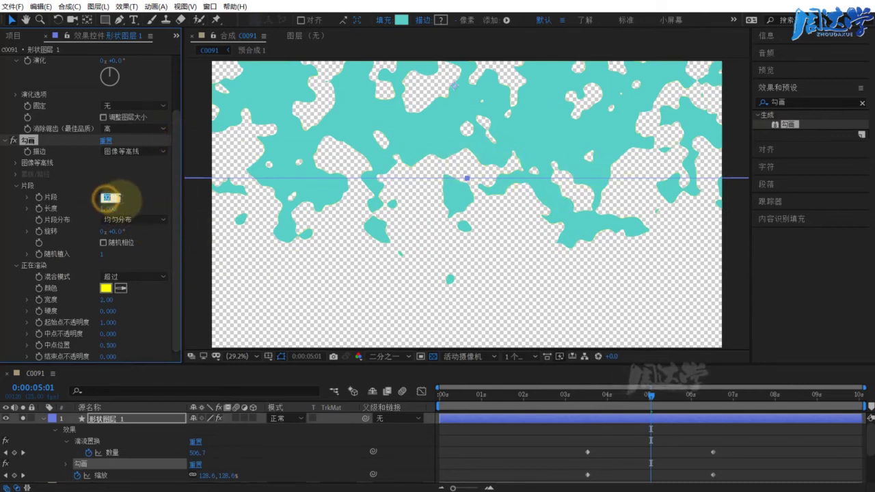
text(1)
click(304, 189)
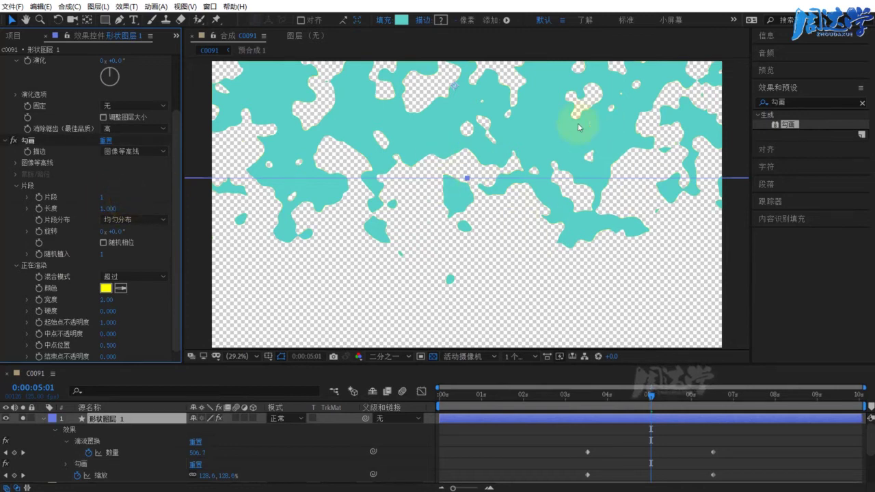
click(433, 356)
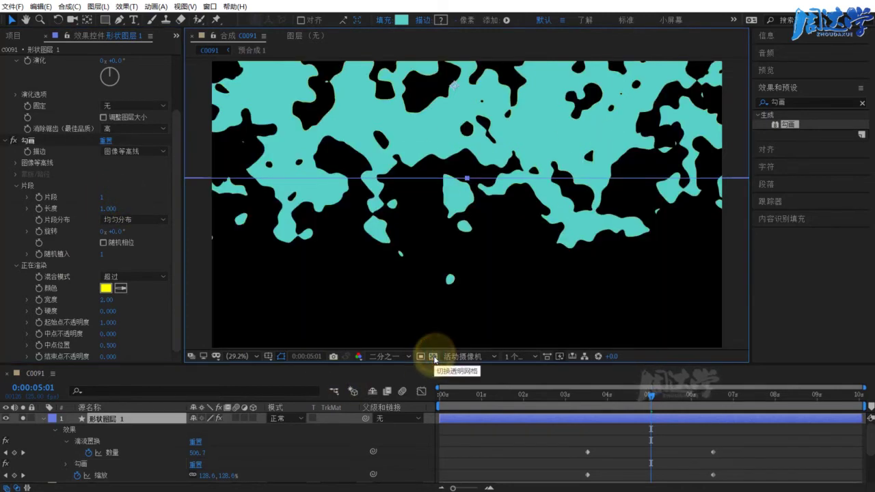
Make the stroke white with End Opacity 1.0 and Width 4.00
click(105, 288)
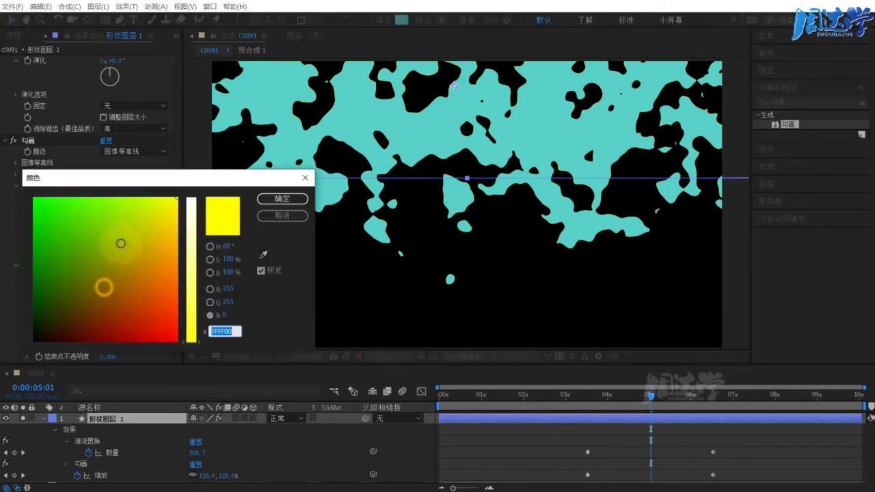
drag(198, 212, 190, 200)
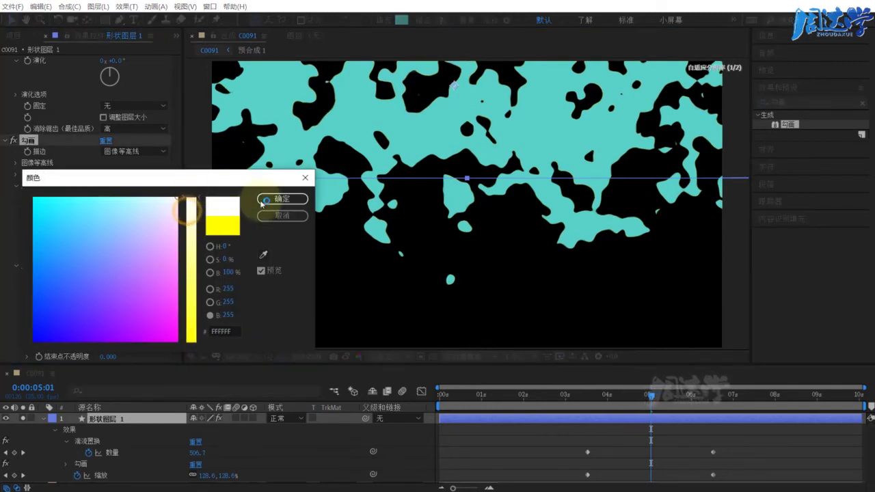
click(282, 199)
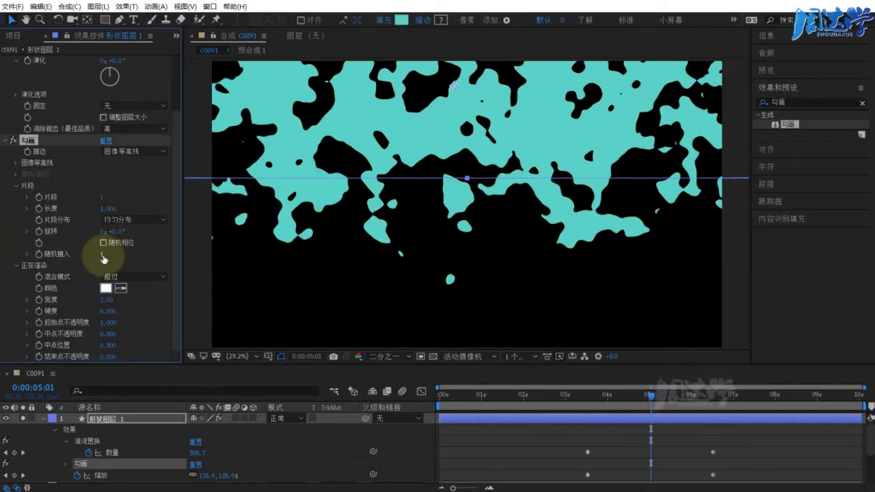
click(175, 179)
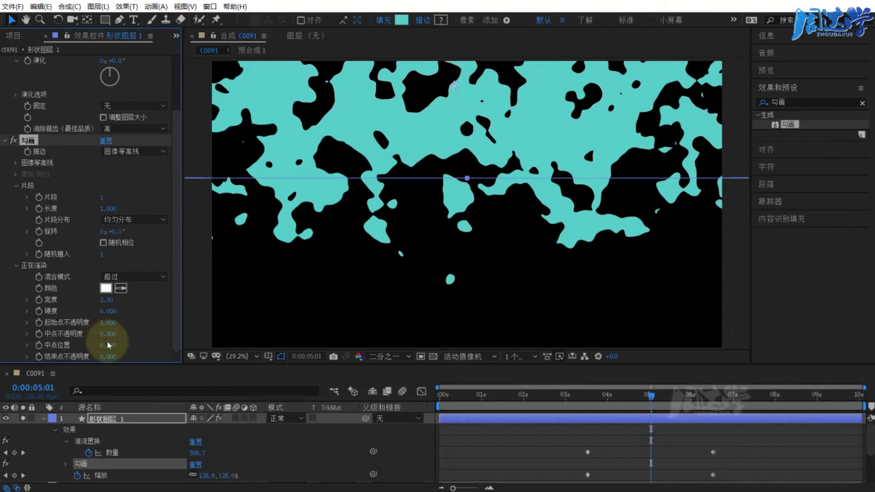
drag(111, 355, 498, 357)
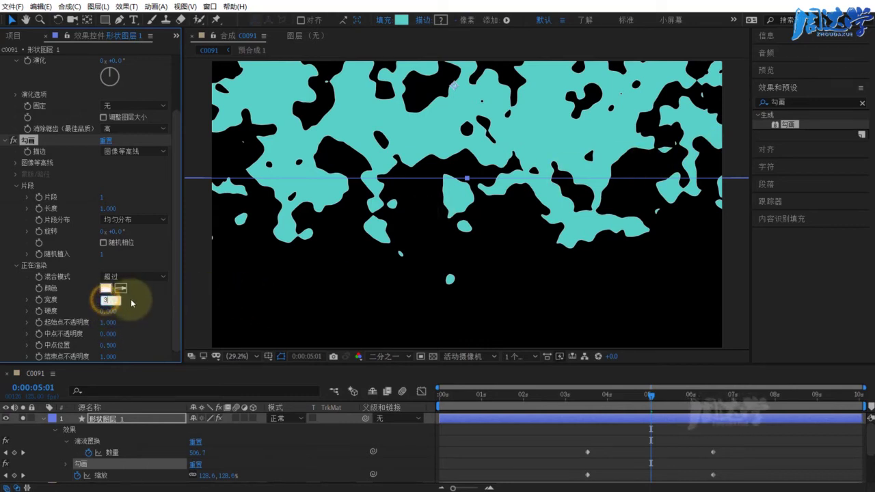
click(131, 301)
drag(108, 301, 150, 305)
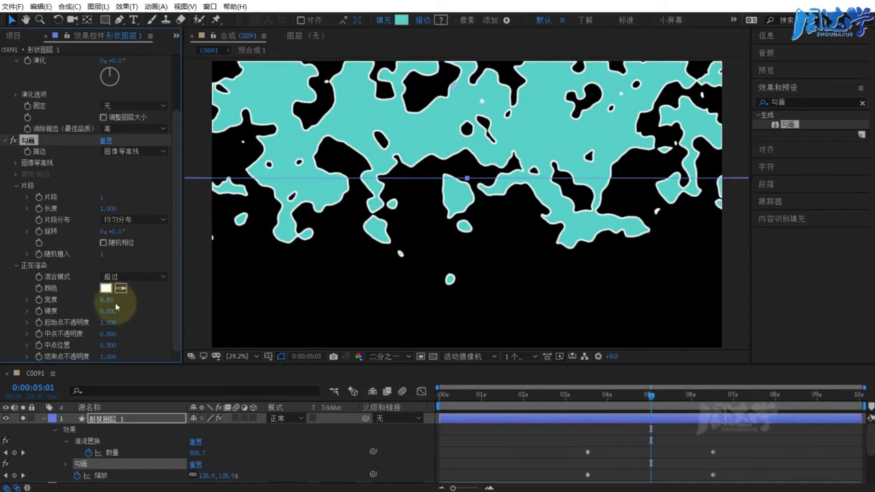
click(132, 303)
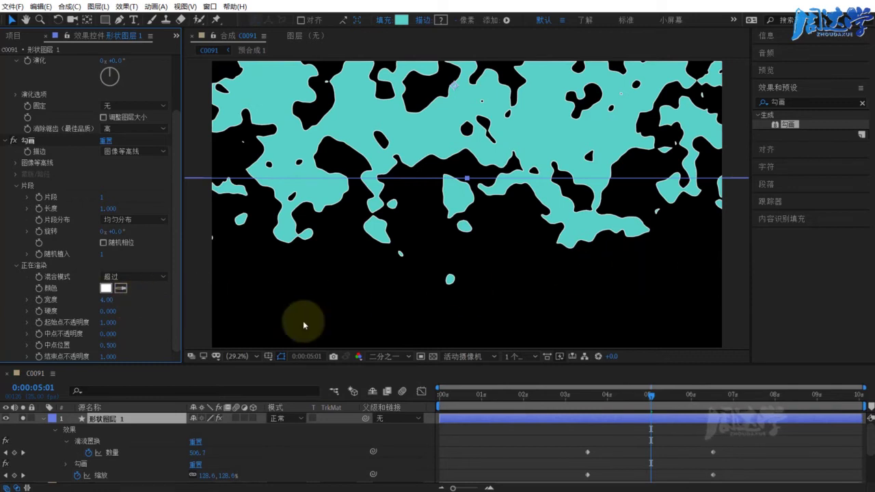
click(42, 418)
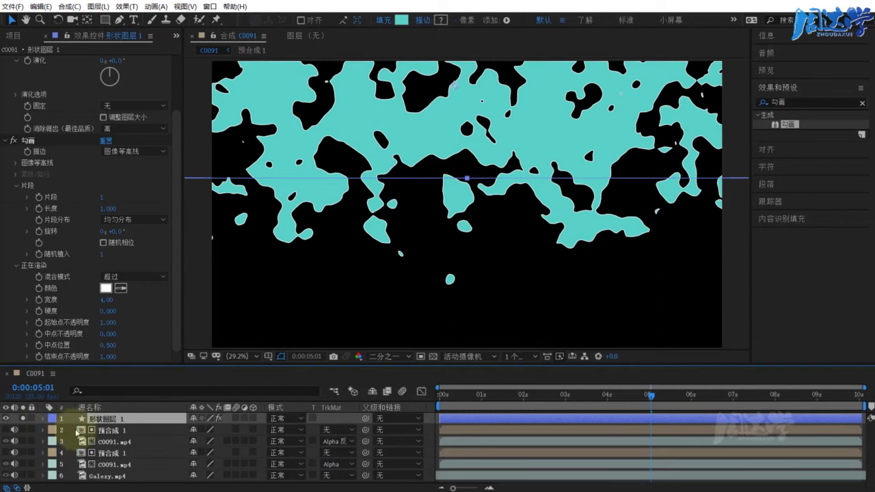
Pre-compose the 预合成 1 and C0091.mp4 layers into a new composition named 云层
click(88, 430)
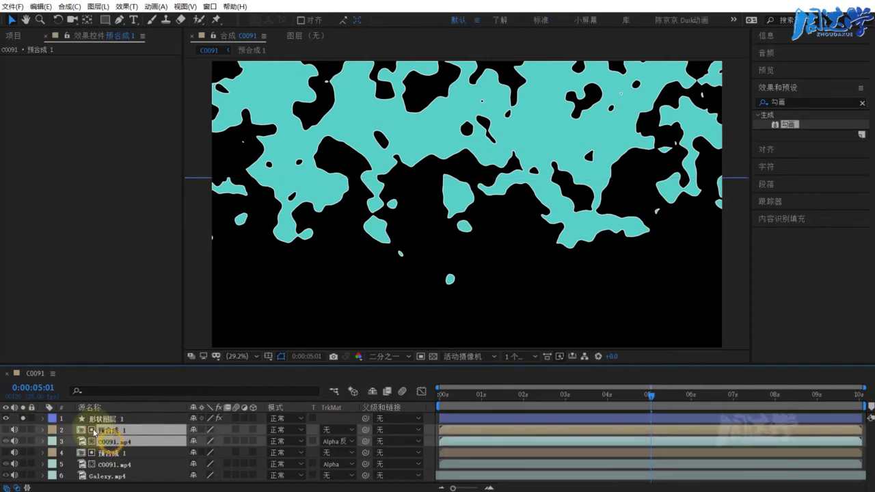
click(97, 6)
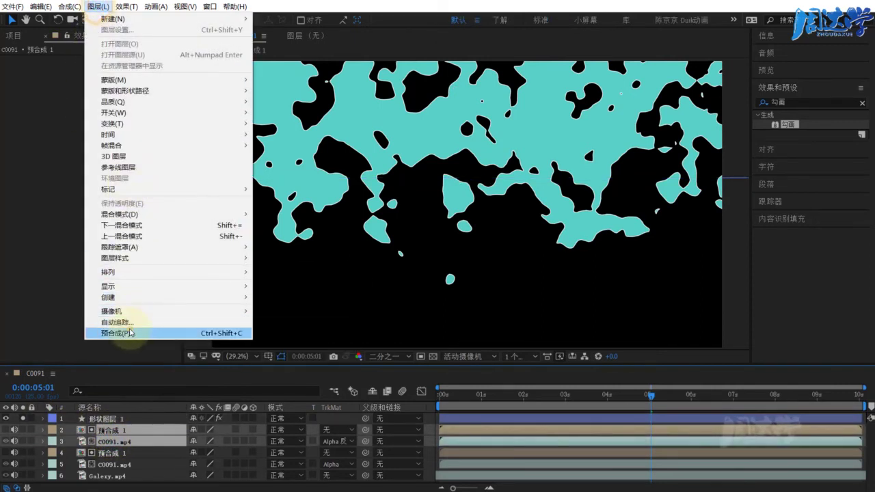
click(130, 333)
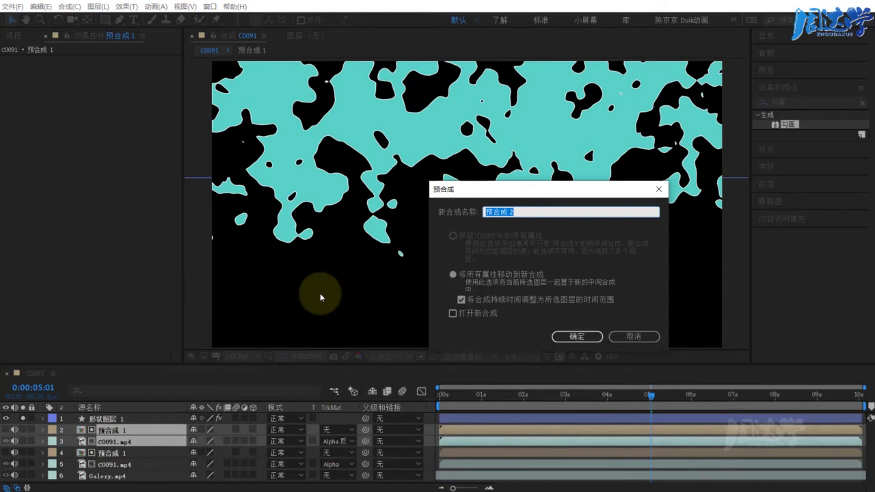
text(yun'ceng)
key(space)
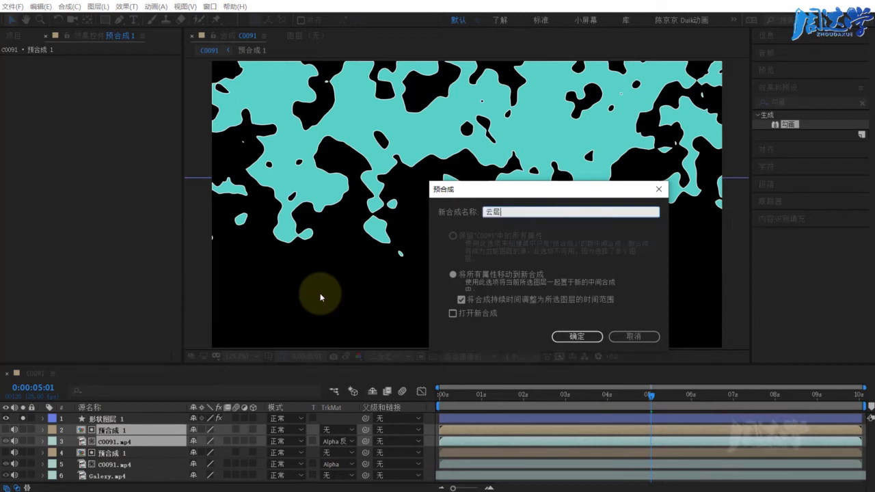
click(577, 337)
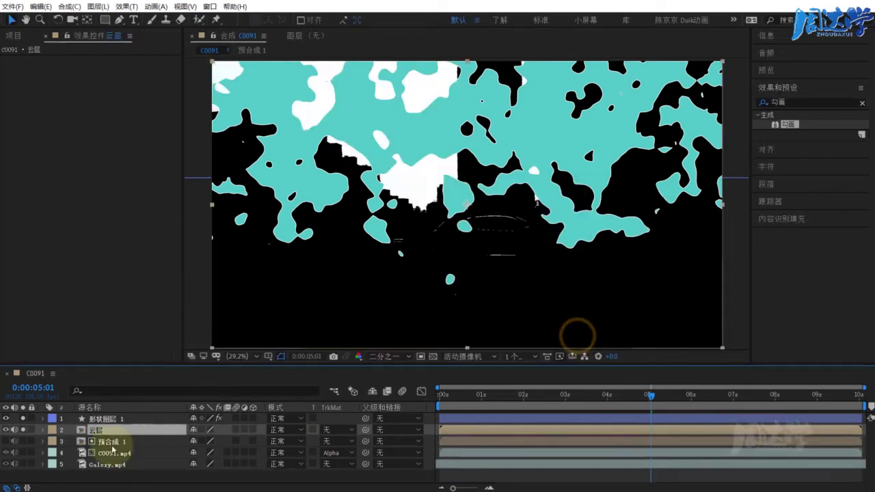
Unsolo the shape layer and scrub around 0:00:02:17, comparing the shape and 云层 layers
click(22, 418)
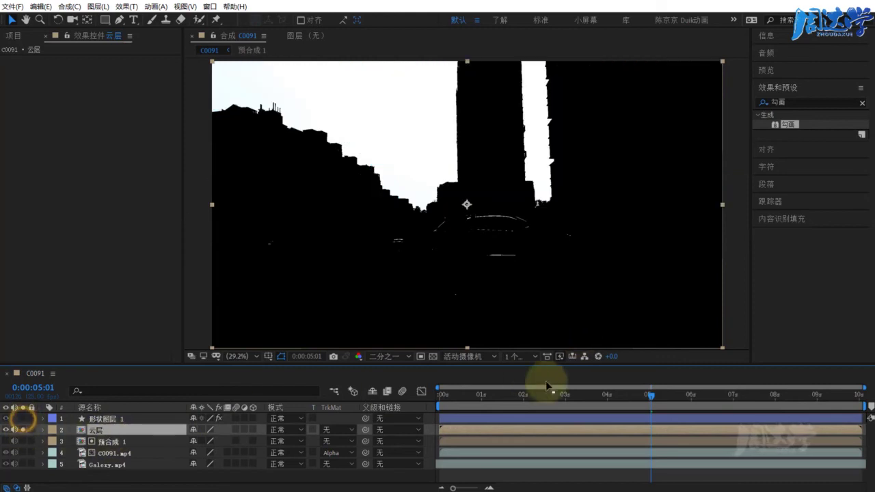
drag(528, 397, 689, 407)
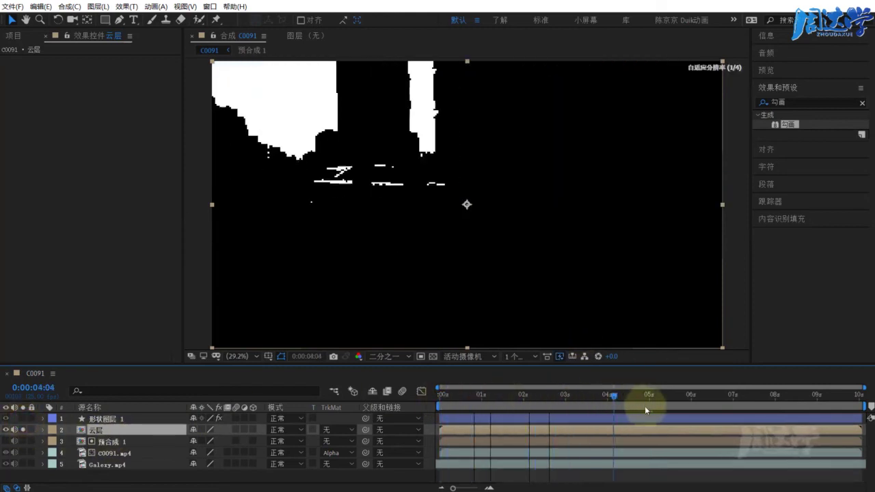
drag(610, 394, 512, 396)
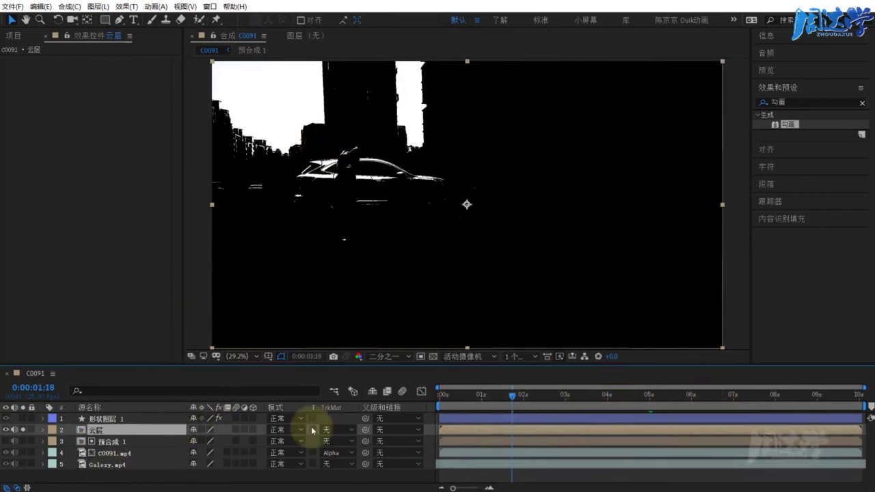
click(25, 430)
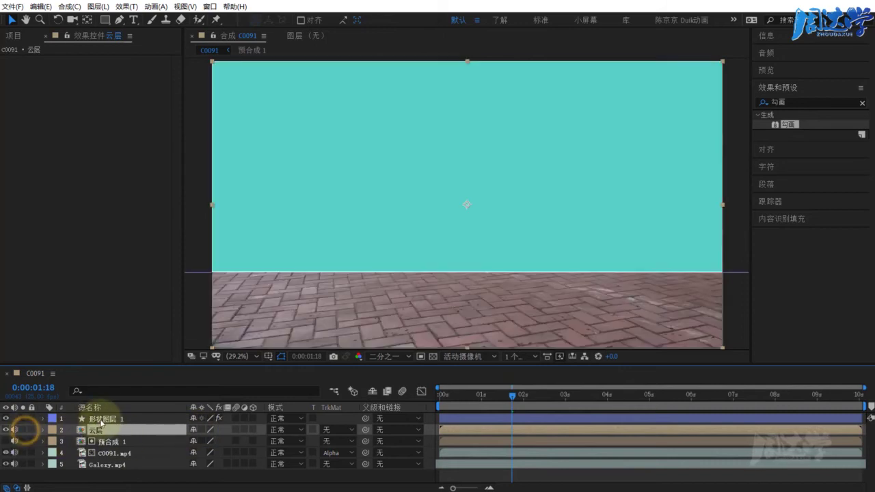
click(95, 418)
click(92, 430)
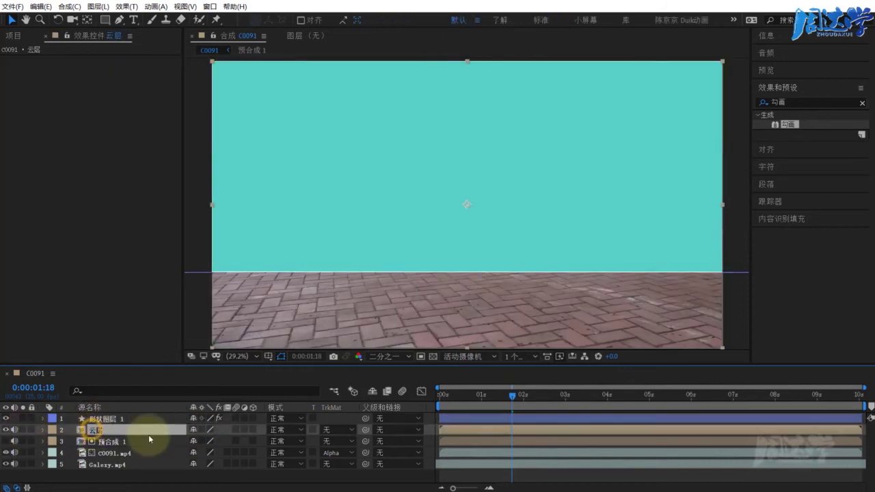
click(98, 418)
click(92, 429)
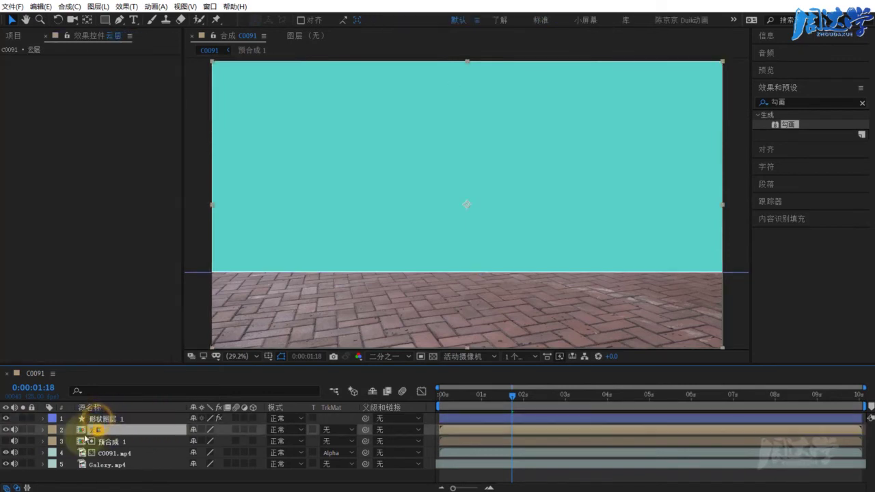
Solo 云层 to check its matte, then unsolo it and hide the teal shape layer
click(22, 429)
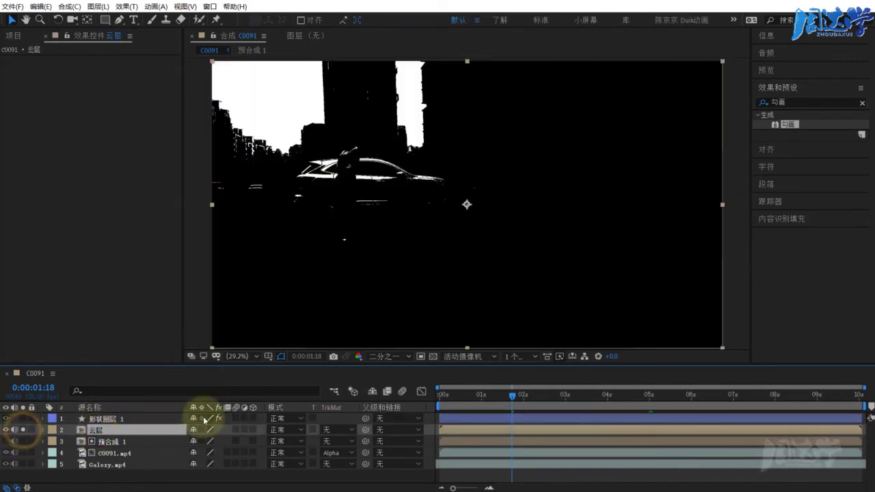
drag(481, 394, 446, 396)
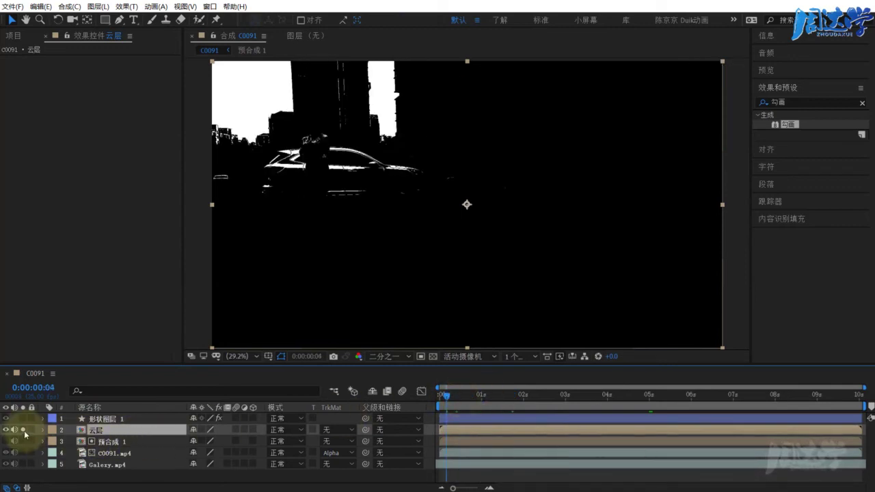
click(23, 430)
click(6, 418)
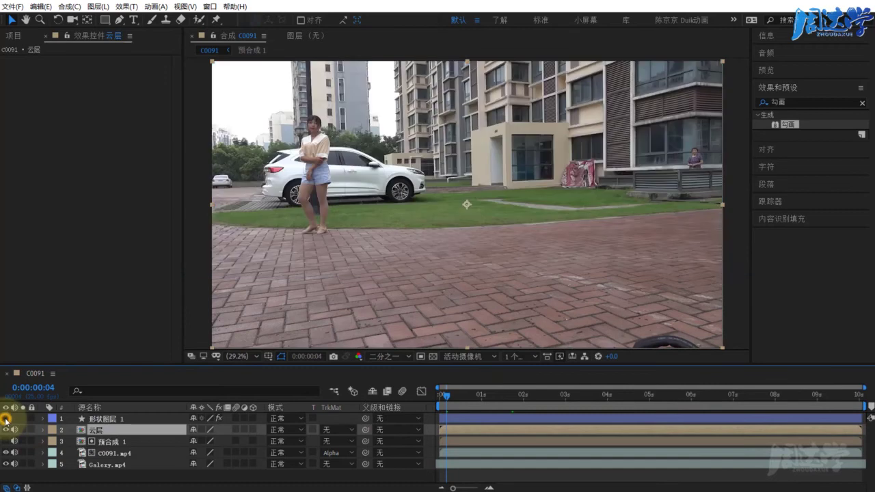
drag(460, 396, 498, 395)
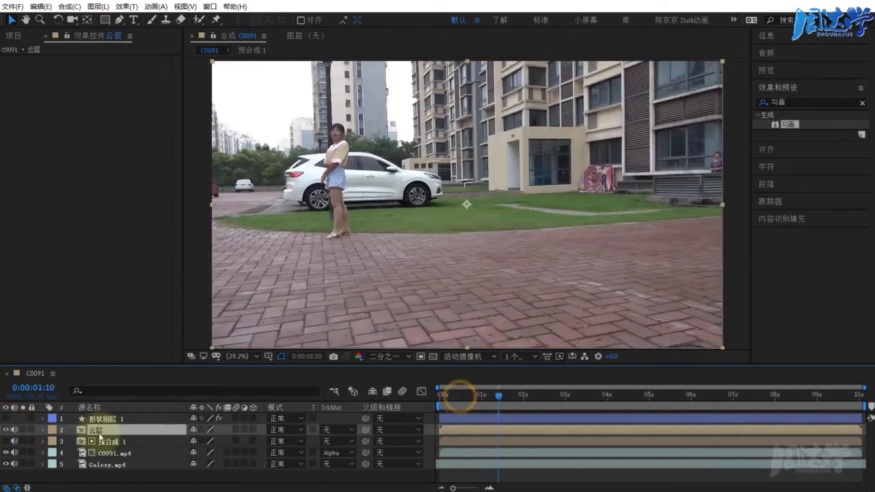
Inside the 云层 precomp, scrub 预合成 1 with the transparency grid on to inspect the sky matte
double_click(95, 430)
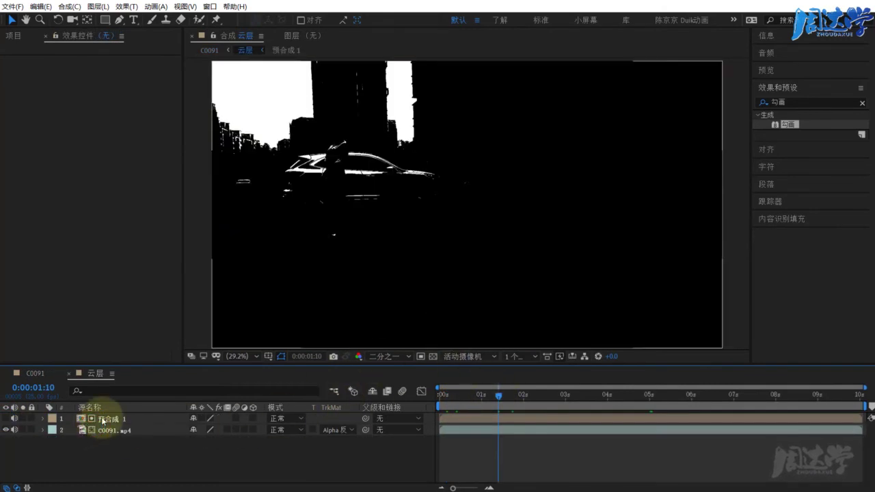
click(101, 418)
drag(498, 395, 710, 396)
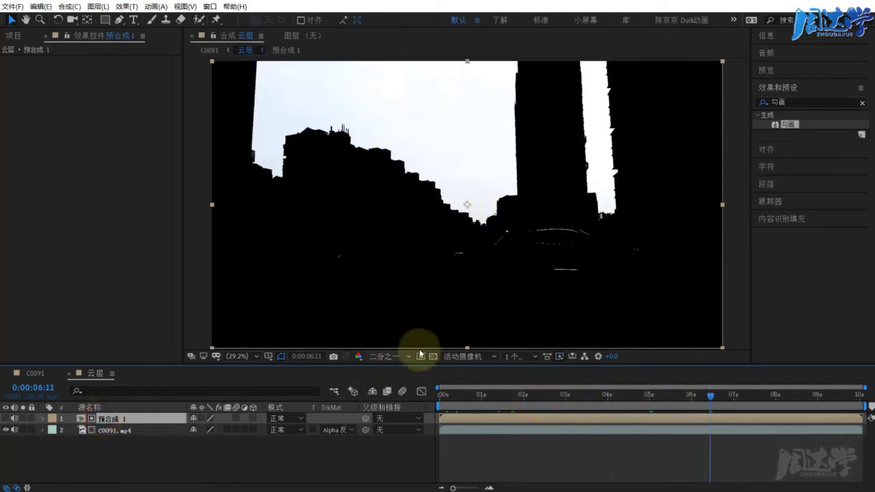
click(433, 356)
Back in C0091, check the galaxy layer, then give 云层 an Alpha matte from 形状图层 1
click(33, 373)
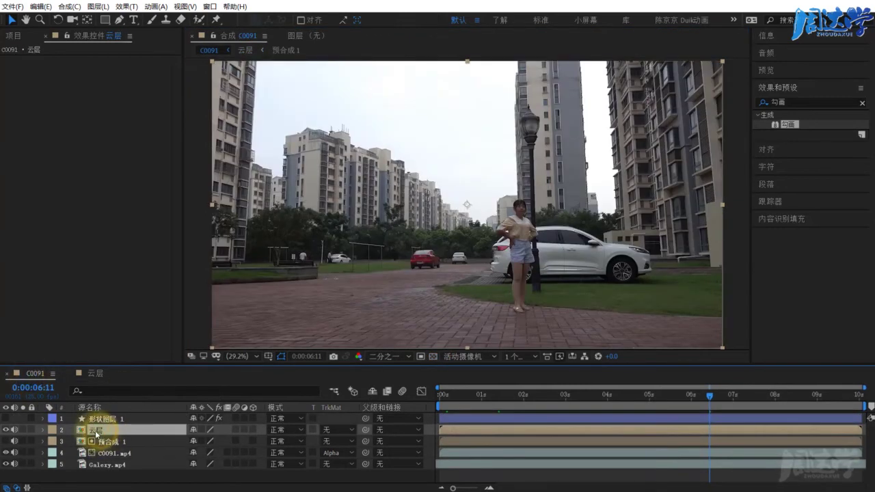
click(5, 453)
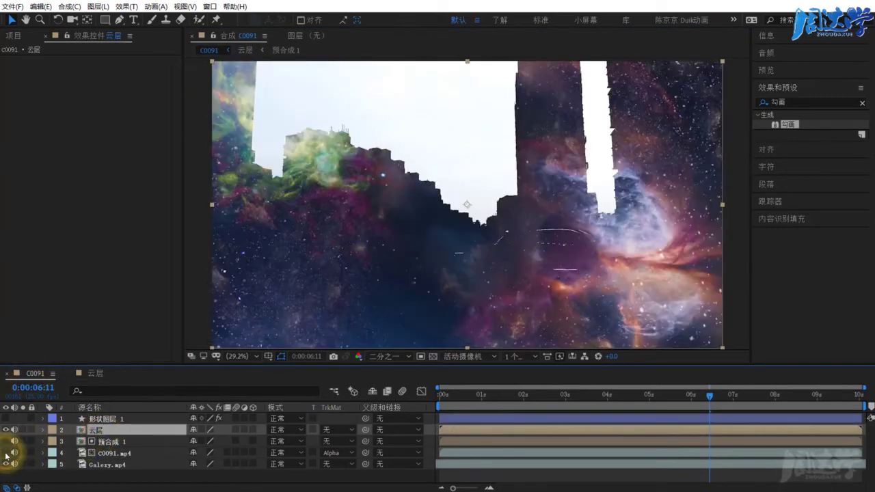
click(6, 452)
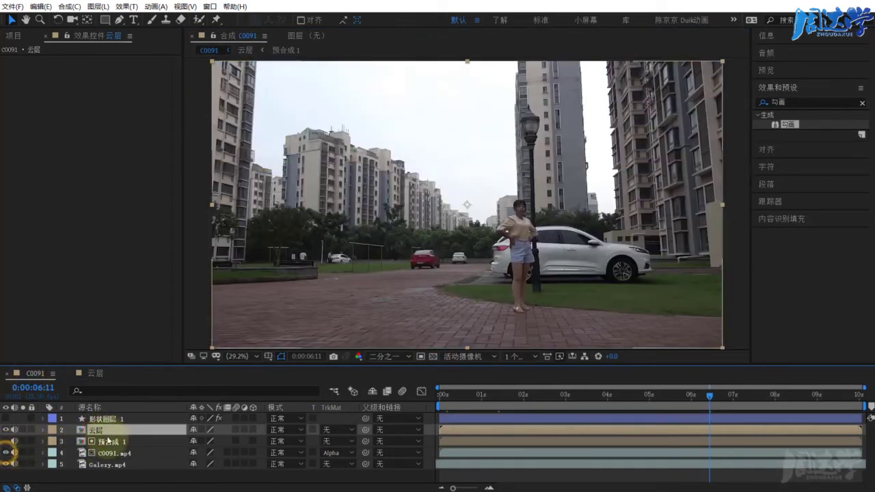
click(90, 418)
click(115, 431)
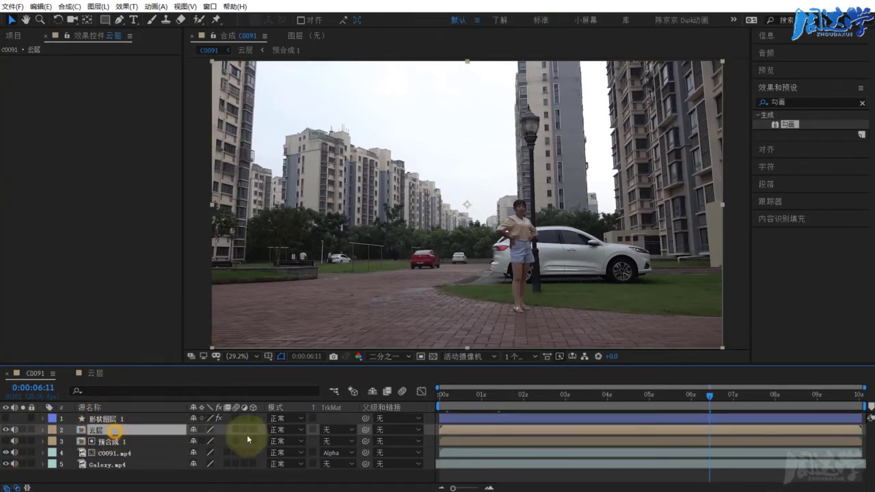
click(334, 429)
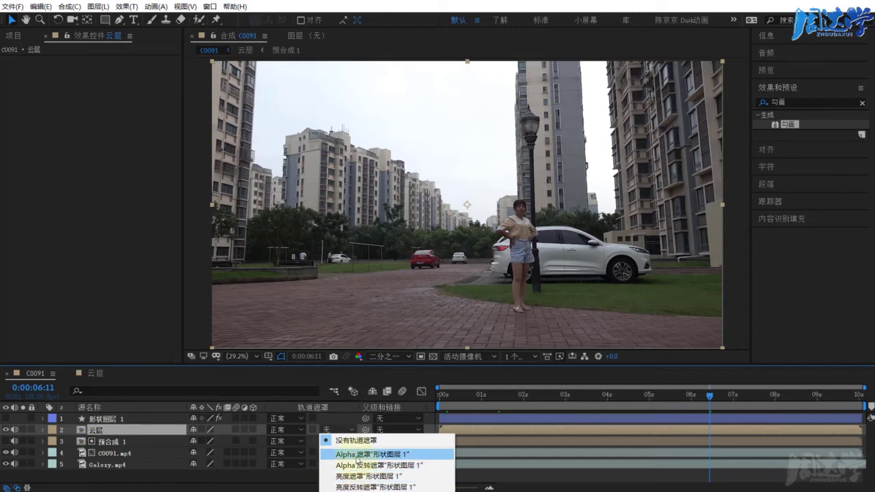
click(356, 455)
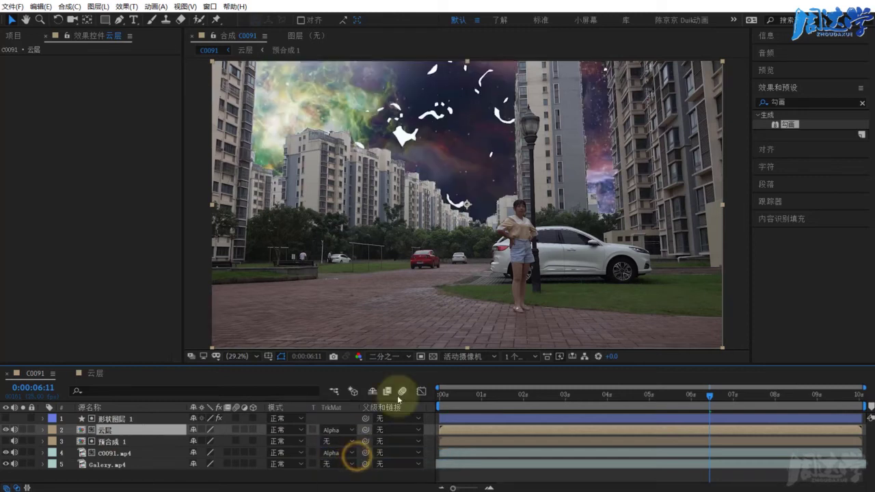
click(23, 429)
mouse_move(511, 395)
mouse_down()
mouse_move(479, 397)
mouse_move(533, 394)
mouse_up()
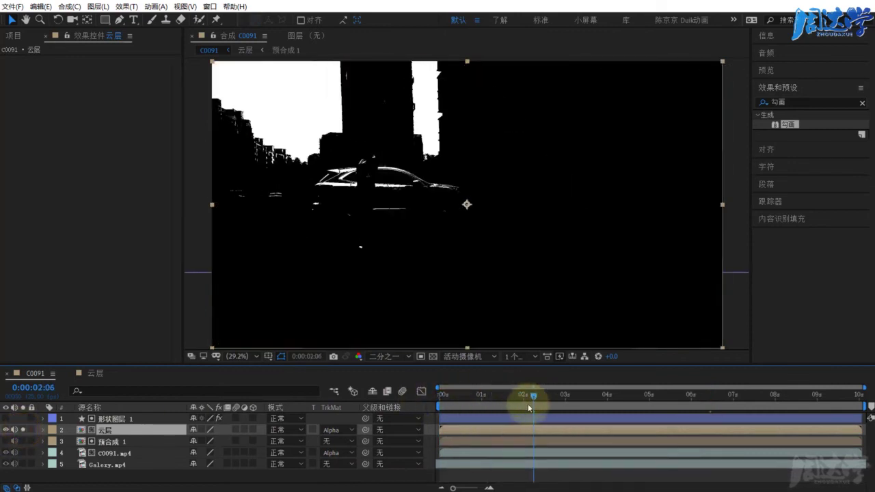
key(space)
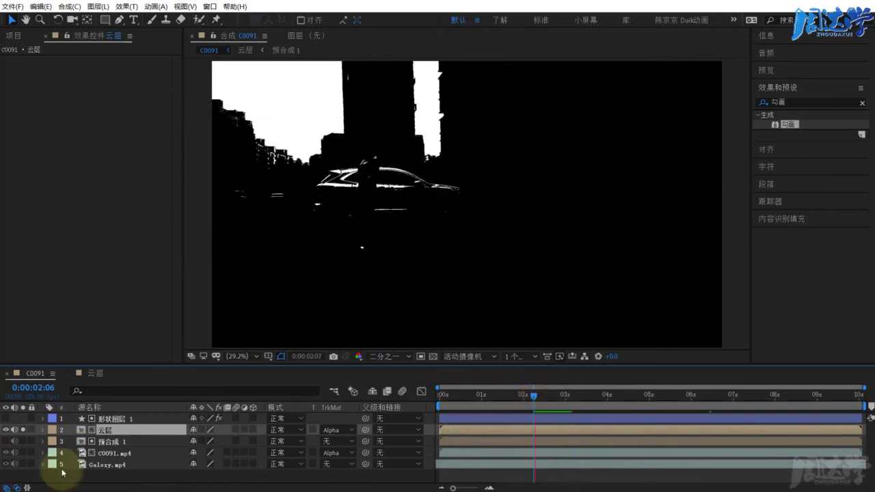
key(space)
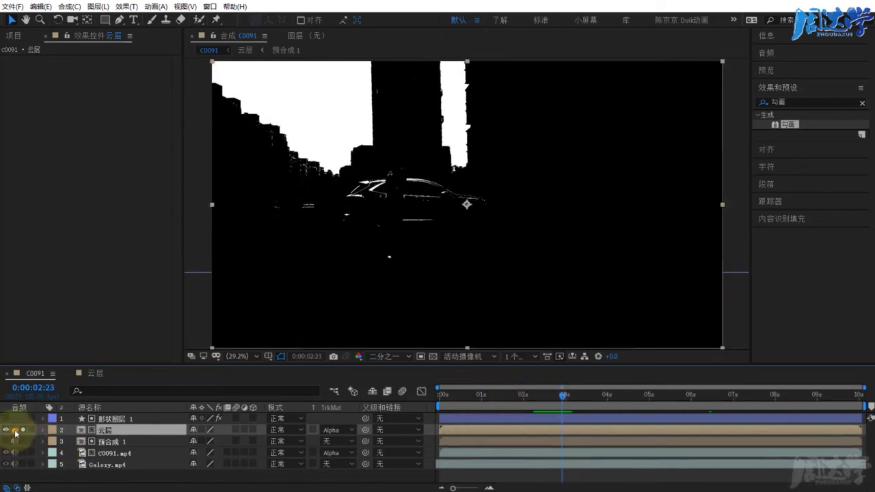
drag(567, 395, 660, 398)
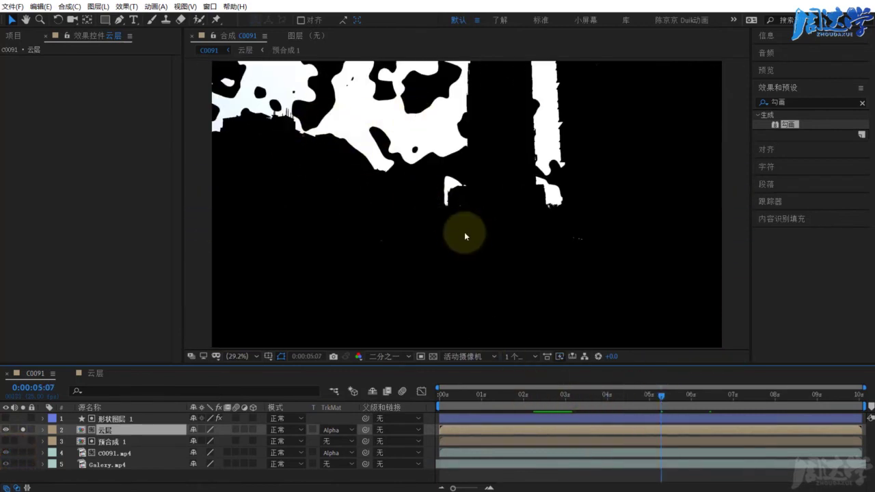
key(space)
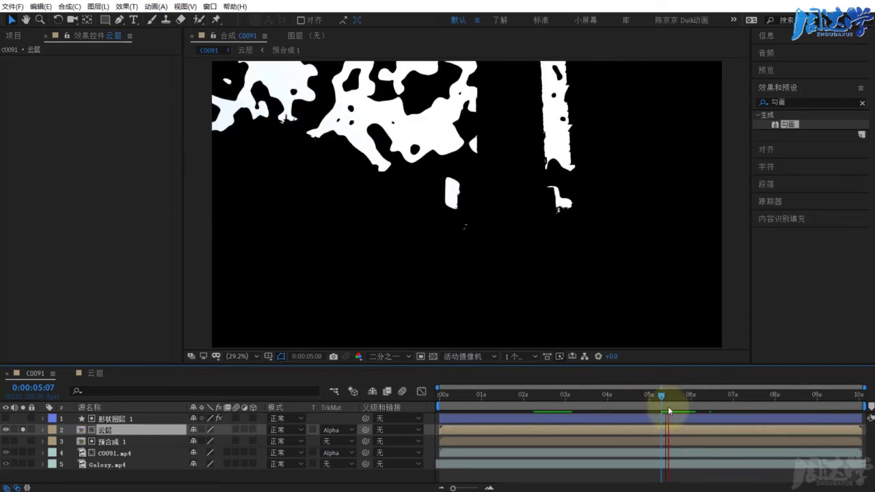
mouse_move(692, 397)
mouse_down()
mouse_move(580, 397)
mouse_move(679, 396)
mouse_up()
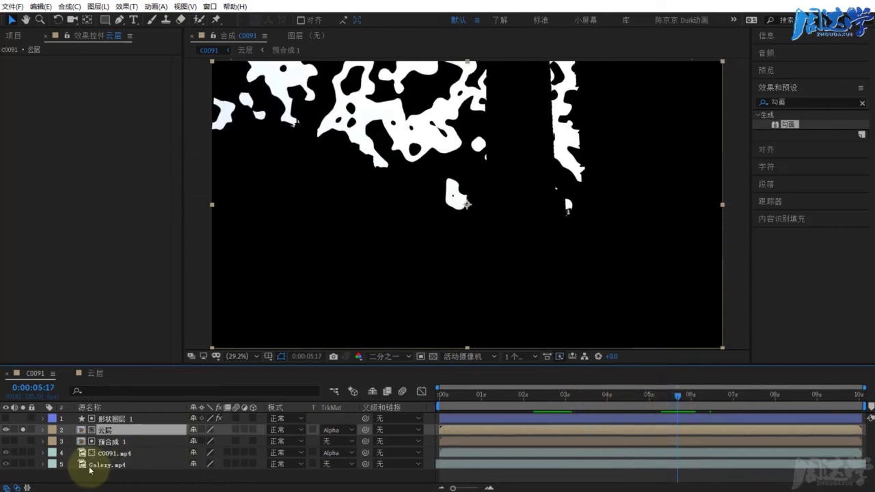
click(21, 444)
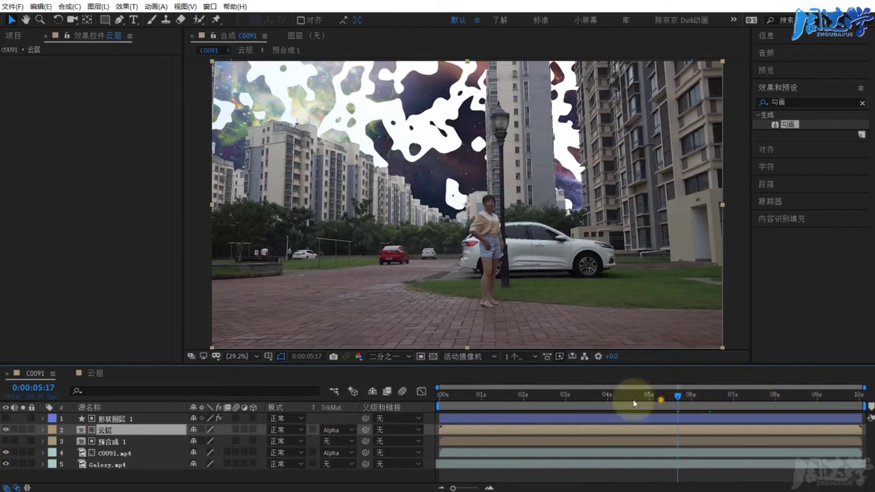
Preview the galaxy reveal from about 4 to 5 seconds
drag(633, 400, 643, 400)
key(space)
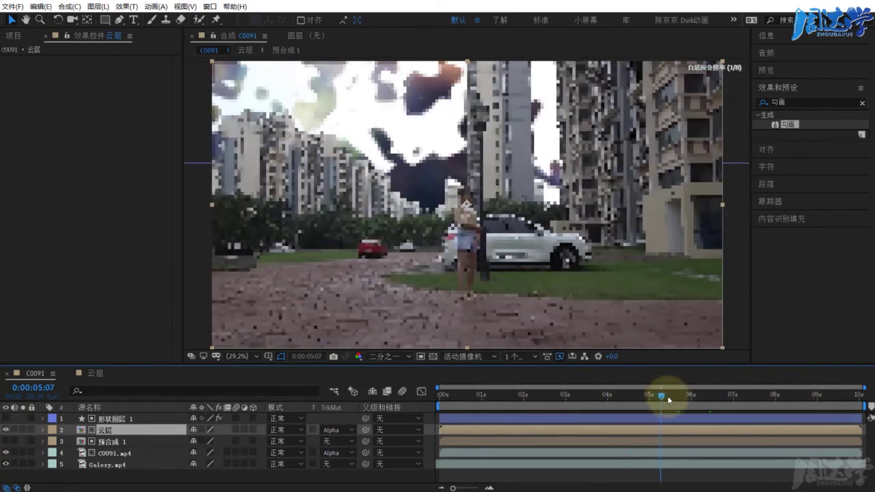
click(615, 393)
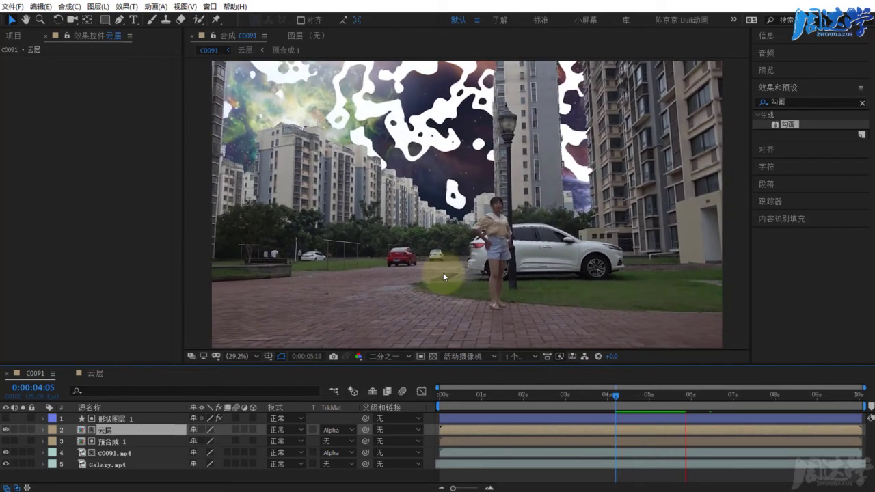
drag(537, 394, 619, 399)
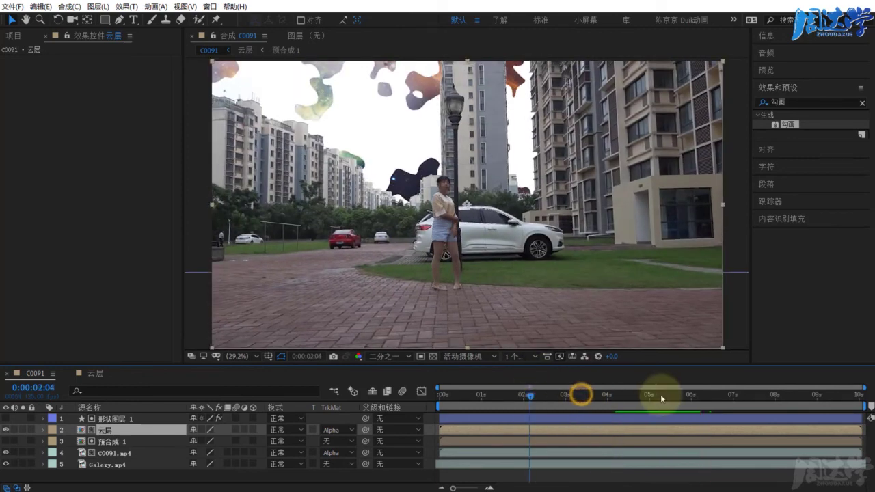
key(space)
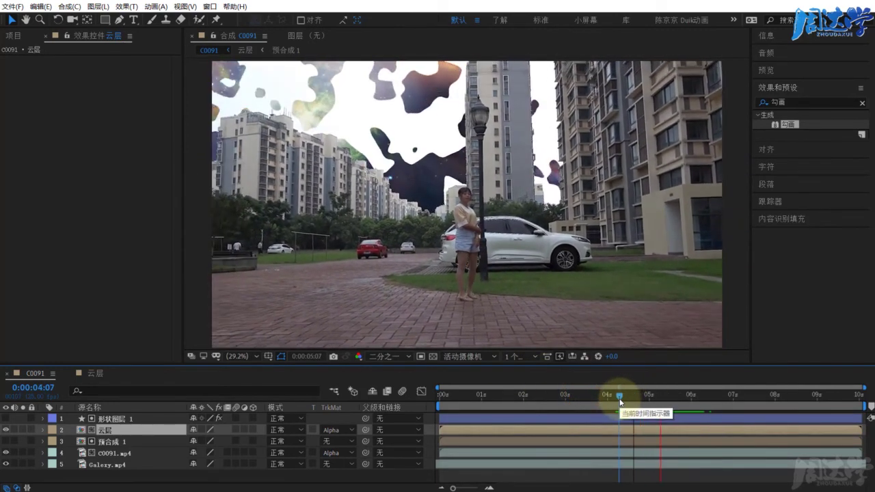
click(673, 397)
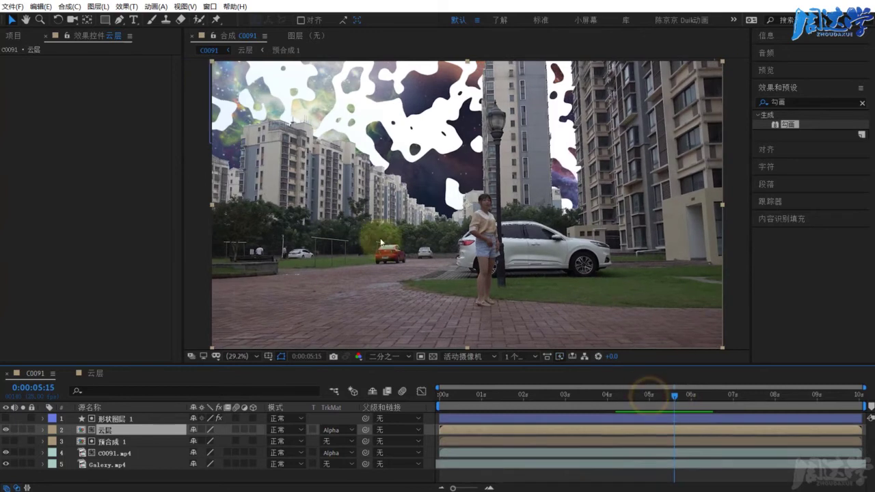
Fold the shape layer's Turbulent Displace and stroke settings and reselect 形状图层 1
click(114, 418)
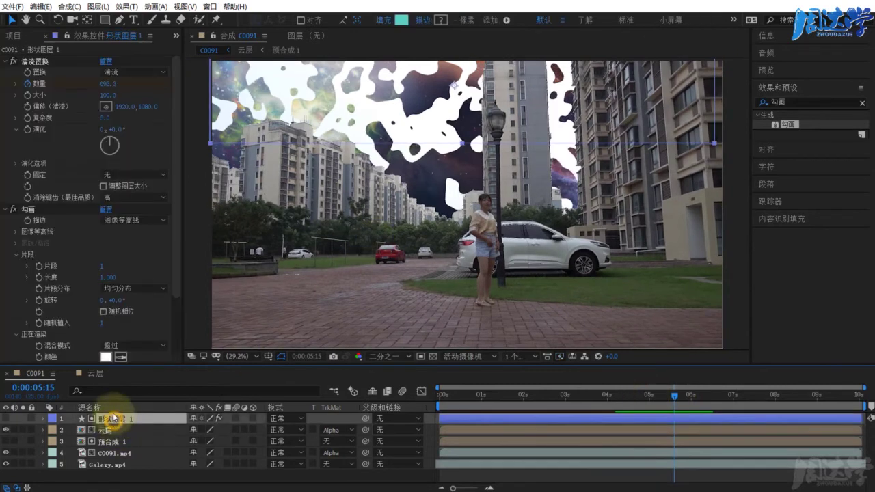
click(5, 62)
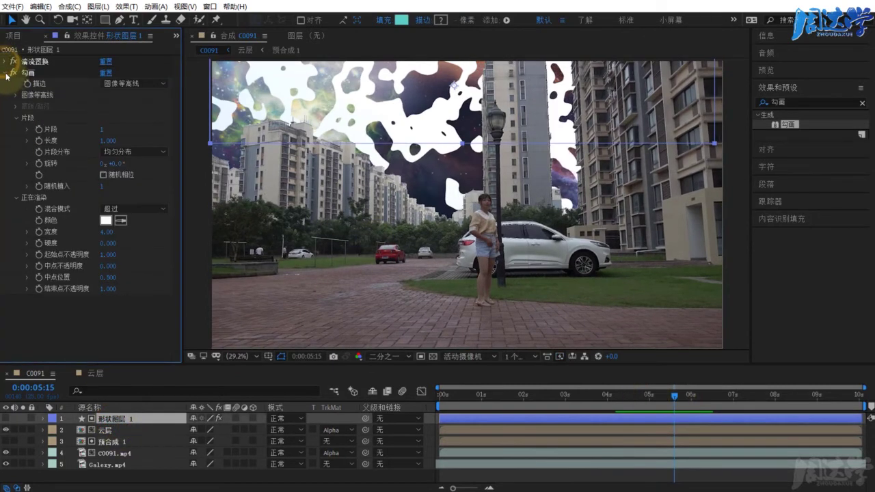
click(6, 72)
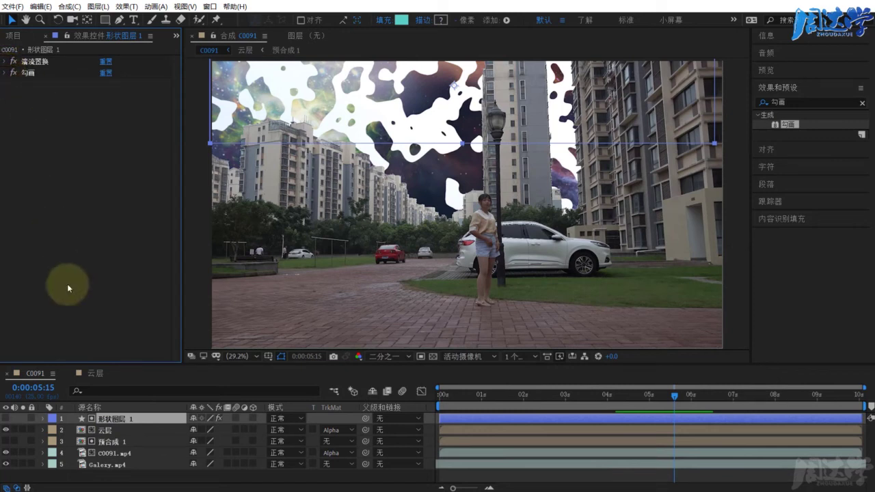
click(104, 430)
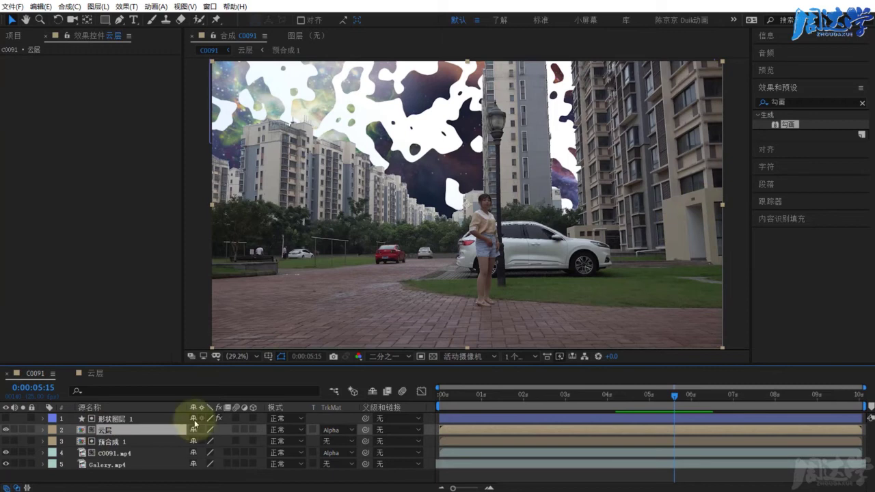
click(794, 102)
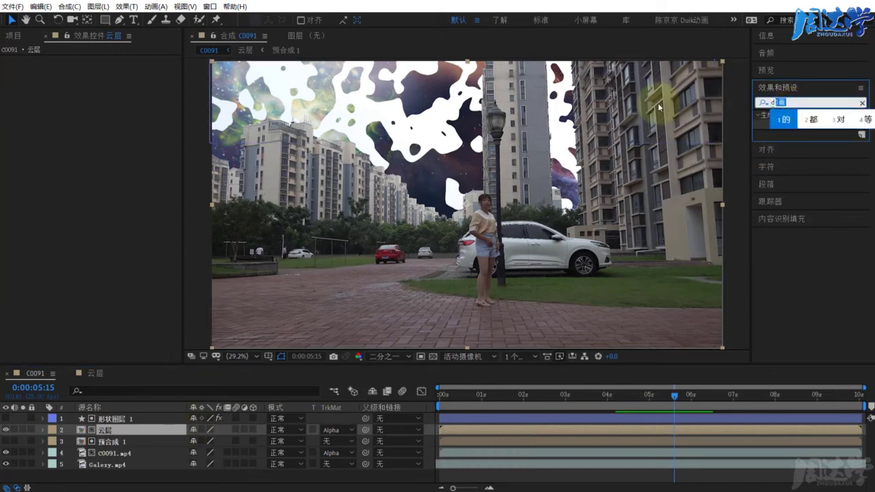
click(109, 419)
Duplicate the shape layer into a visible 形状图层 2 with its effects collapsed
key(ctrl+d)
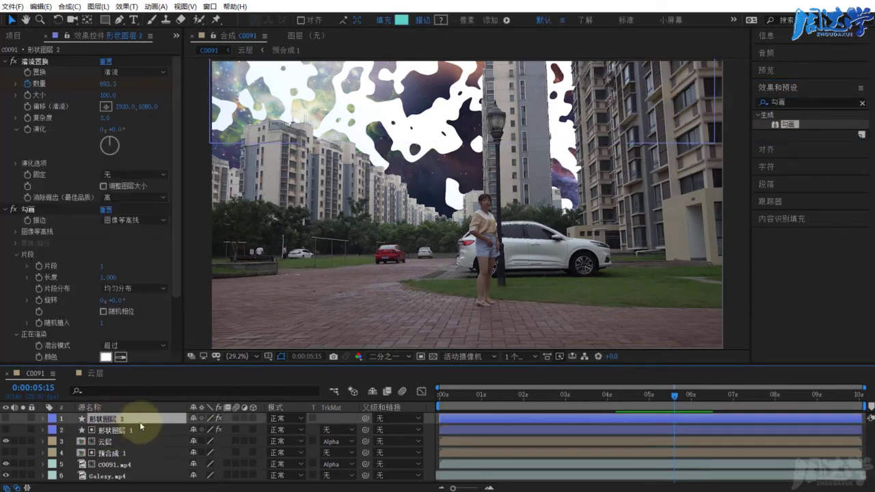
click(6, 418)
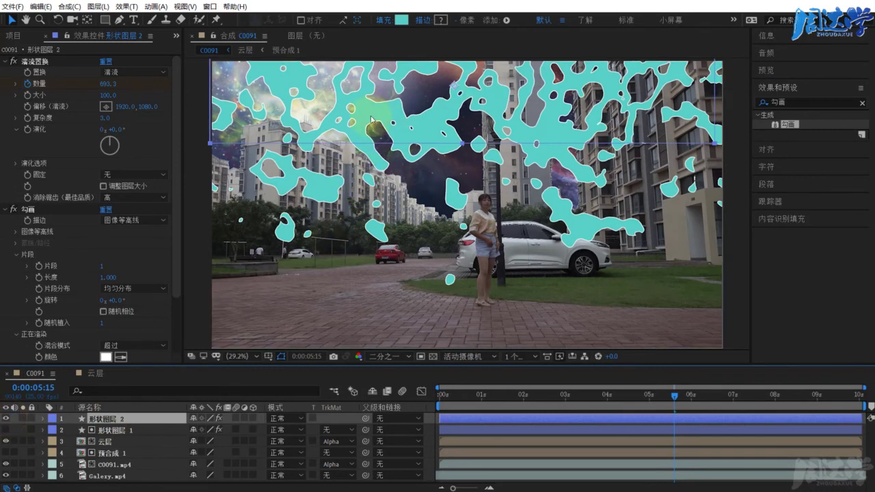
click(5, 61)
click(6, 73)
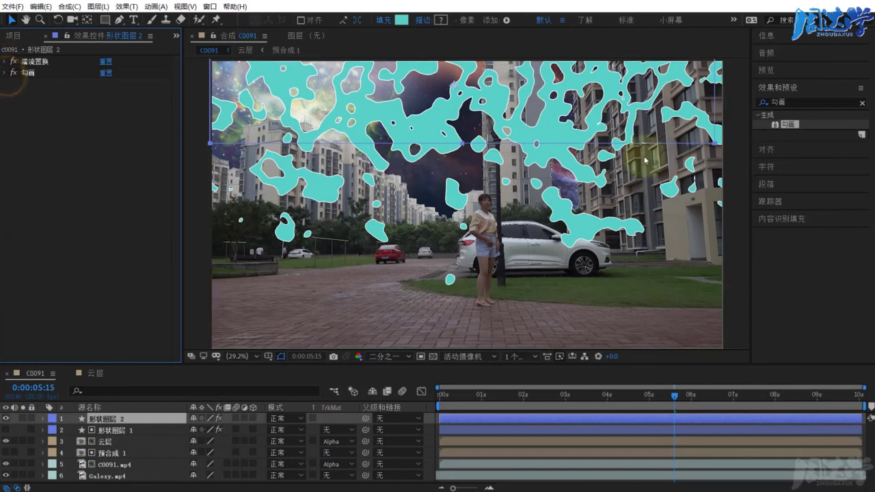
Search Effects & Presets for 颜色键 (Color Key)
click(796, 102)
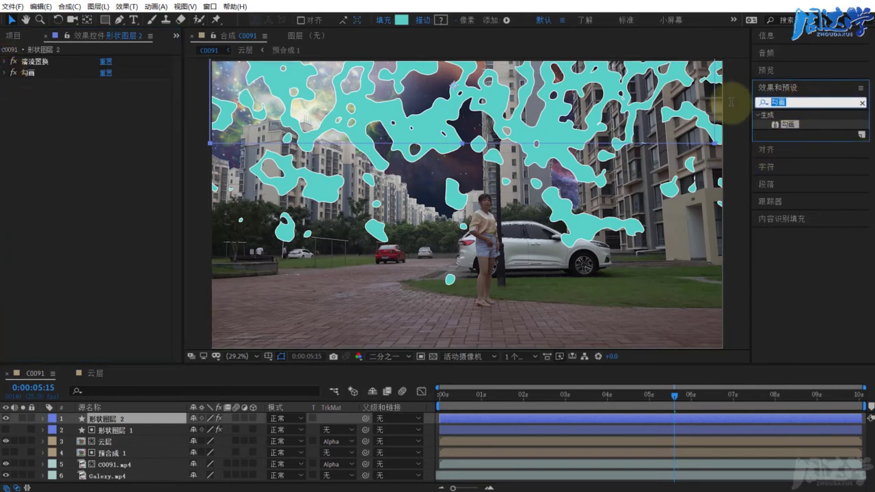
text(yans)
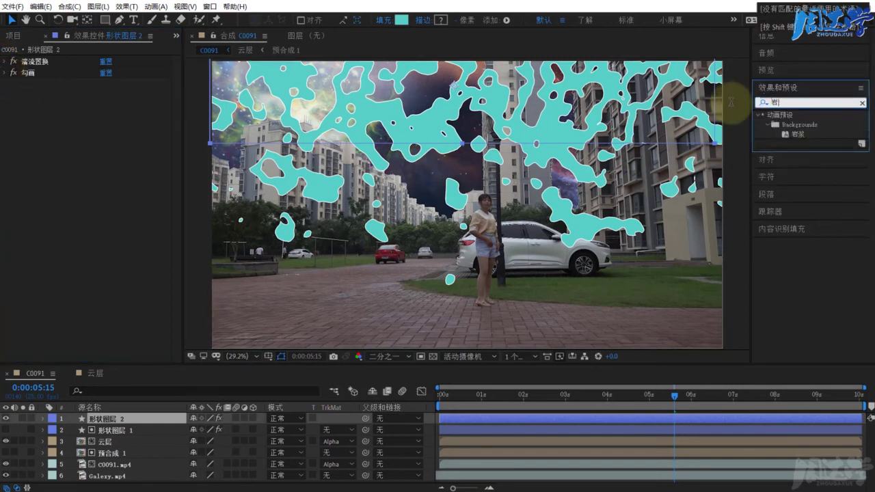
key(space)
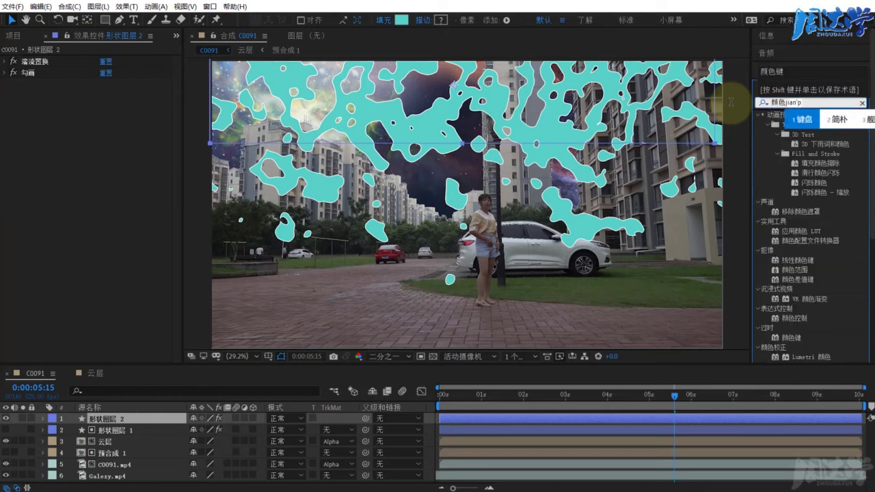
key(BackSpace)
key(space)
Add Color Key to 形状图层 2, keying the cyan fill with Color Tolerance 21
mouse_move(791, 144)
mouse_down()
mouse_move(129, 395)
mouse_move(107, 419)
mouse_up()
click(119, 94)
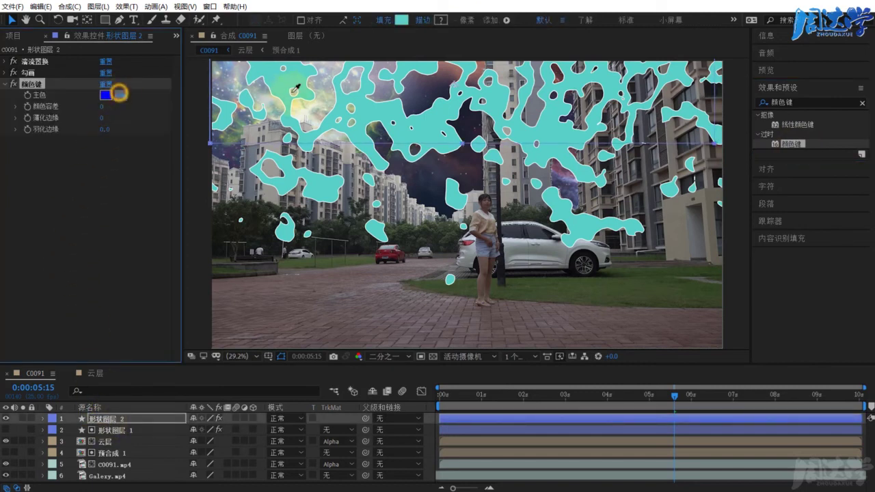
click(279, 85)
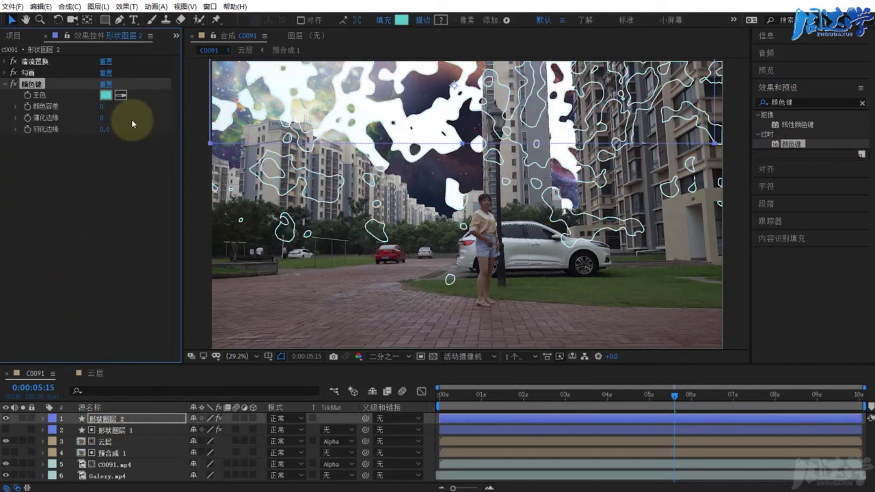
mouse_move(102, 111)
mouse_down()
mouse_move(301, 106)
mouse_move(139, 128)
mouse_up()
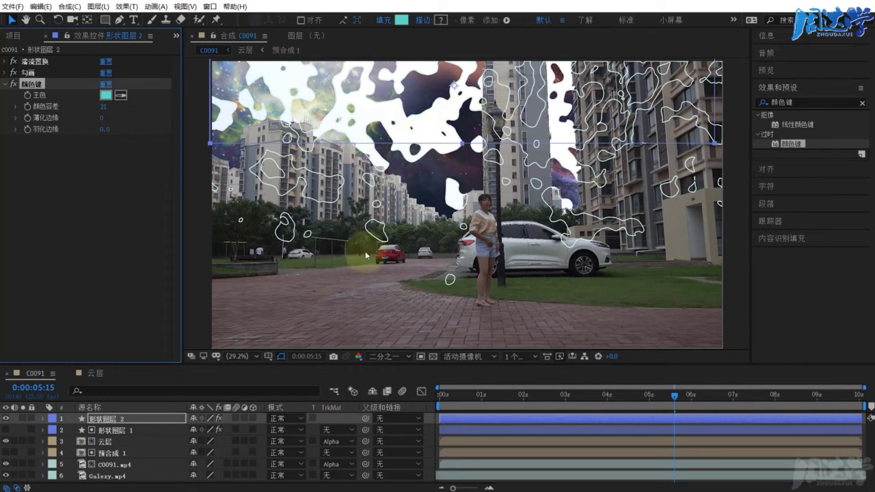
Hide the 云层 layer to reveal the galaxy behind the outlines
click(7, 442)
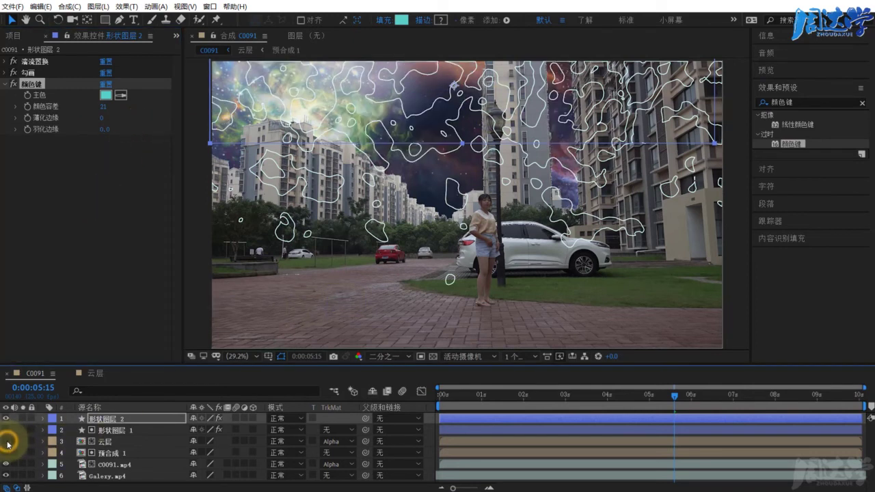
click(8, 442)
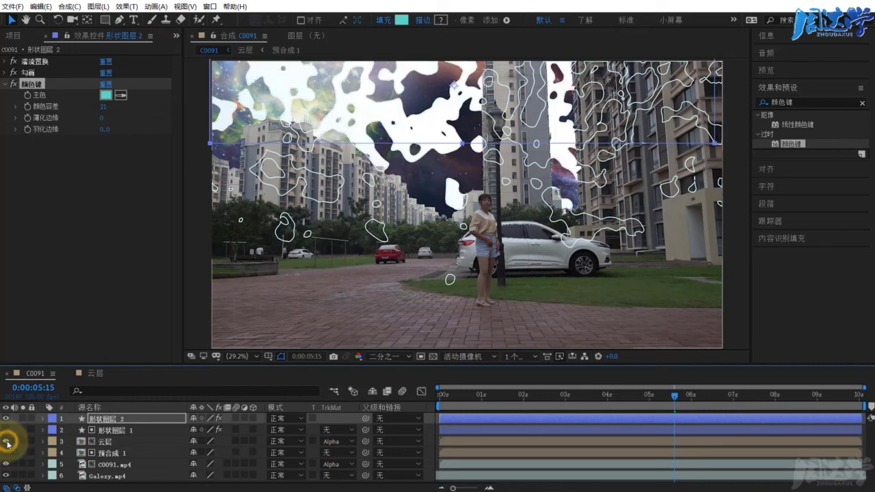
click(102, 420)
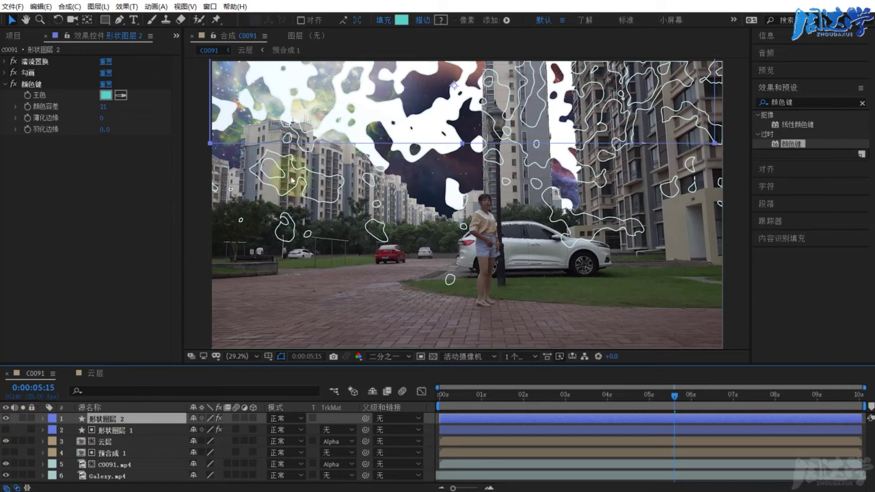
click(6, 440)
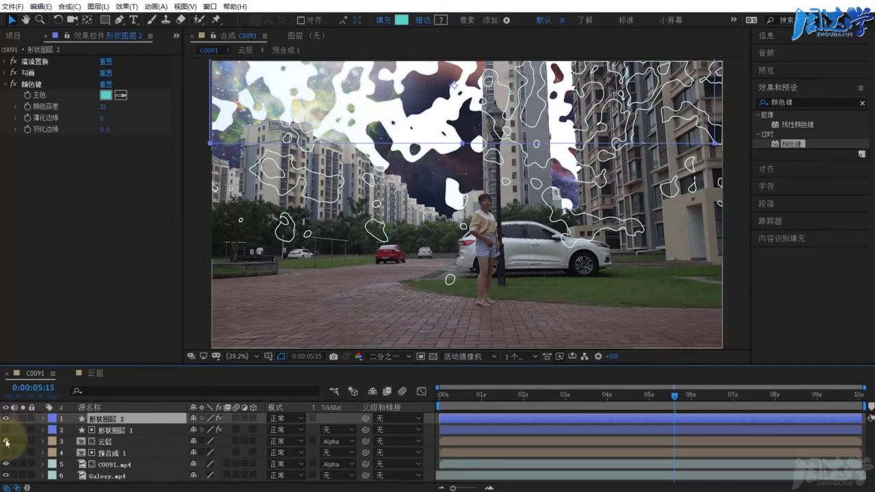
click(812, 102)
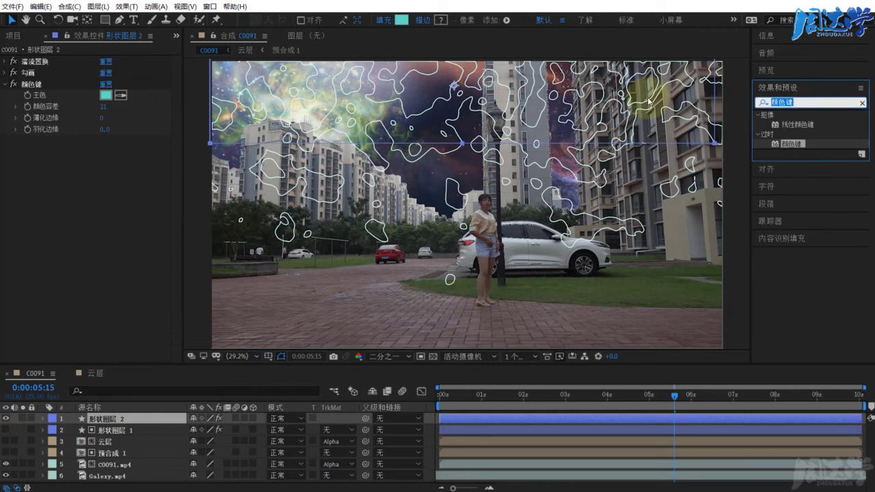
Apply the Glow (发光) effect to 形状图层 2 and raise its Glow Radius to about 70
text(f)
text(发光)
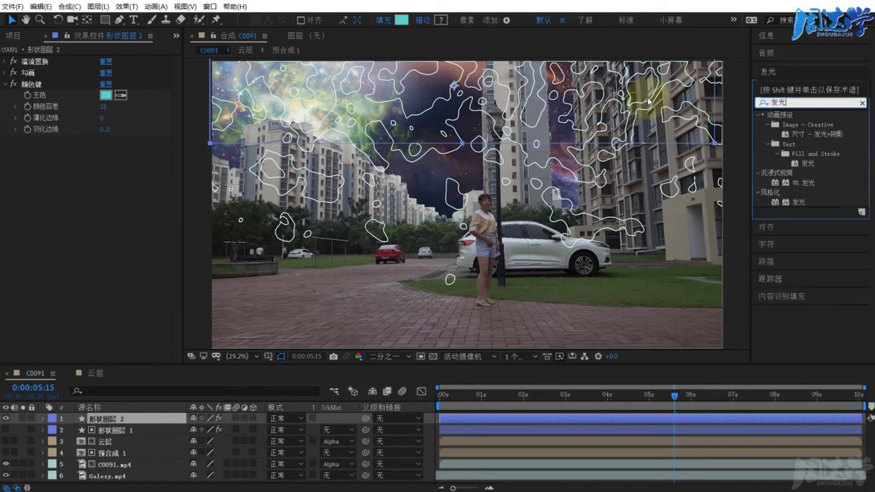
drag(796, 202, 115, 418)
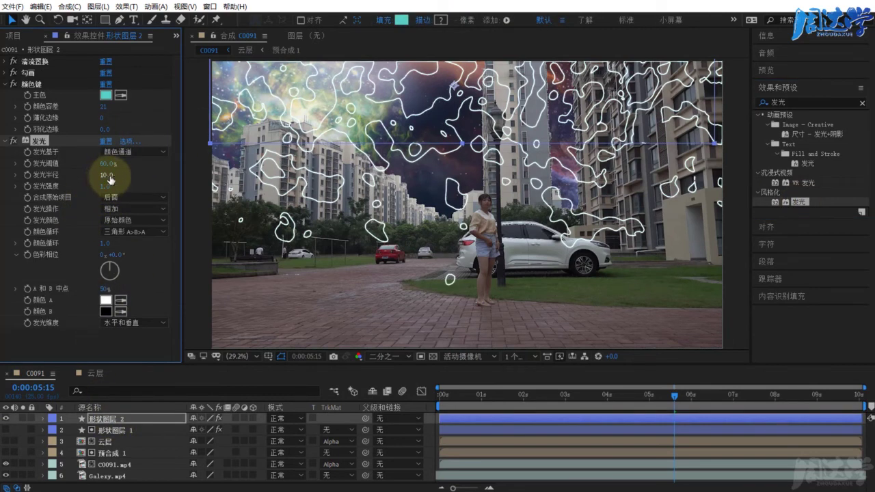
drag(108, 175, 145, 177)
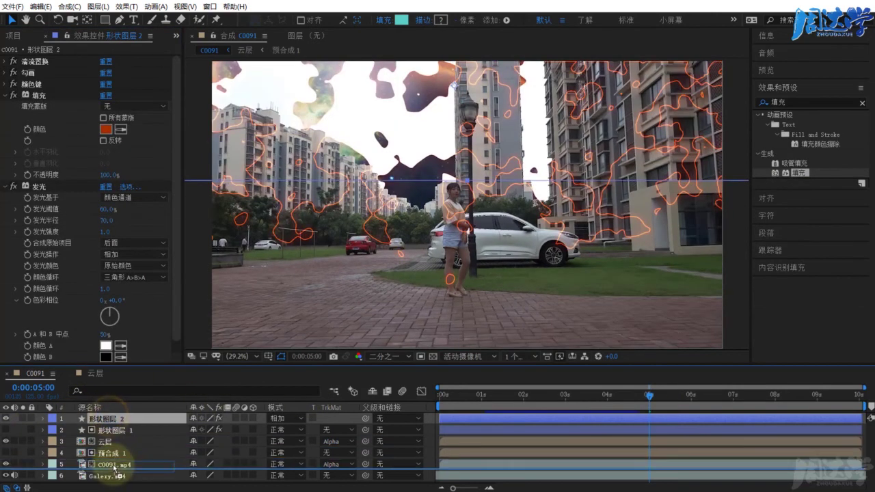
Move 形状图层 2 below C0091.mp4, remove its Fill and Glow, then delete the layer
drag(114, 468, 114, 470)
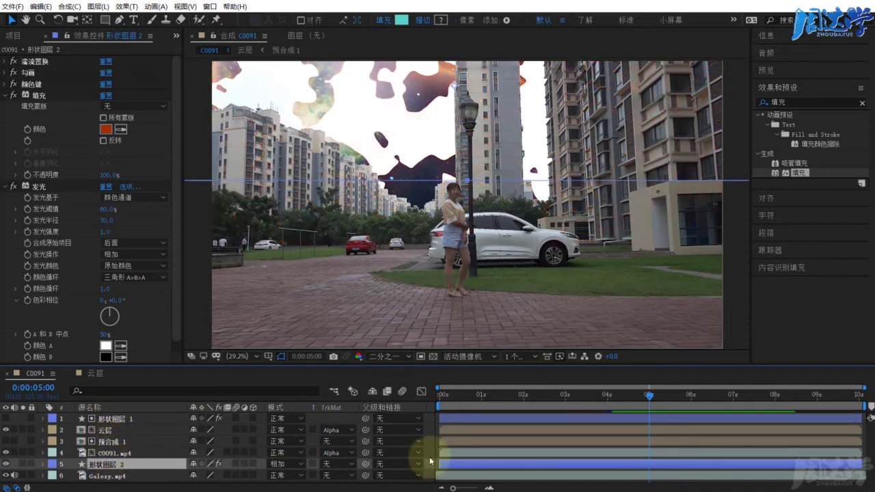
mouse_move(644, 397)
mouse_down()
mouse_move(702, 395)
mouse_move(673, 395)
mouse_up()
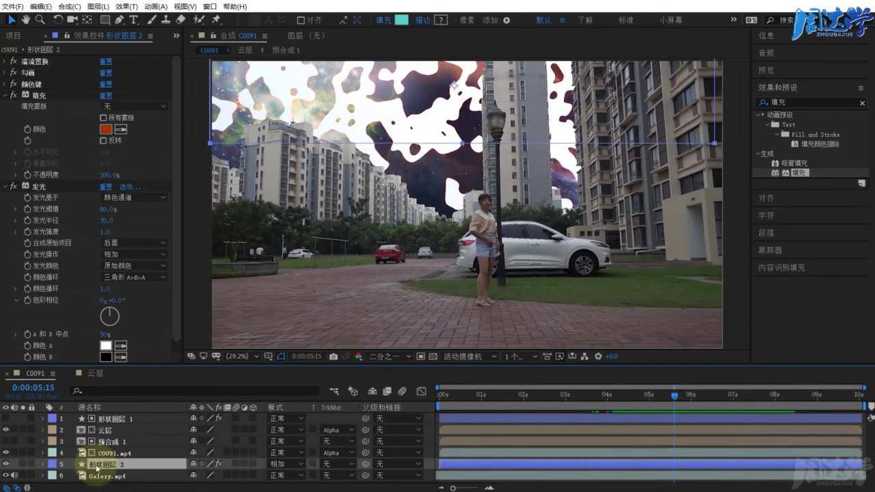
scroll(68, 253, down, 1)
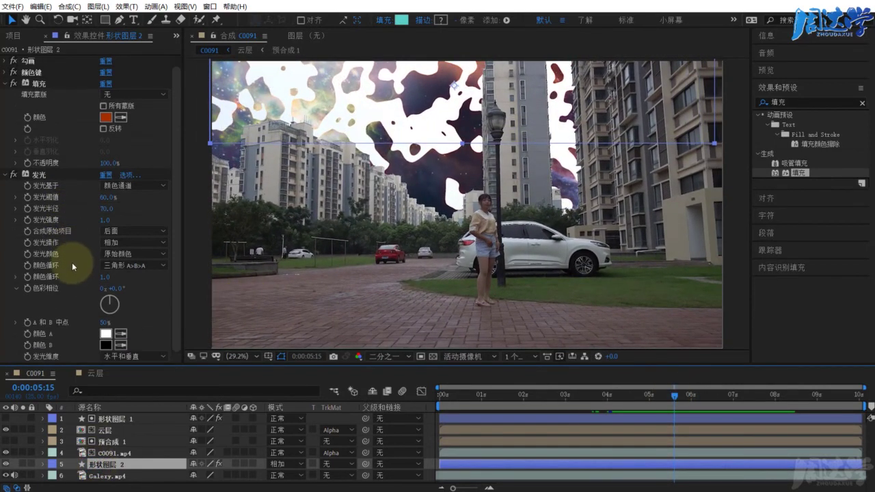
click(36, 175)
scroll(81, 244, up, 1)
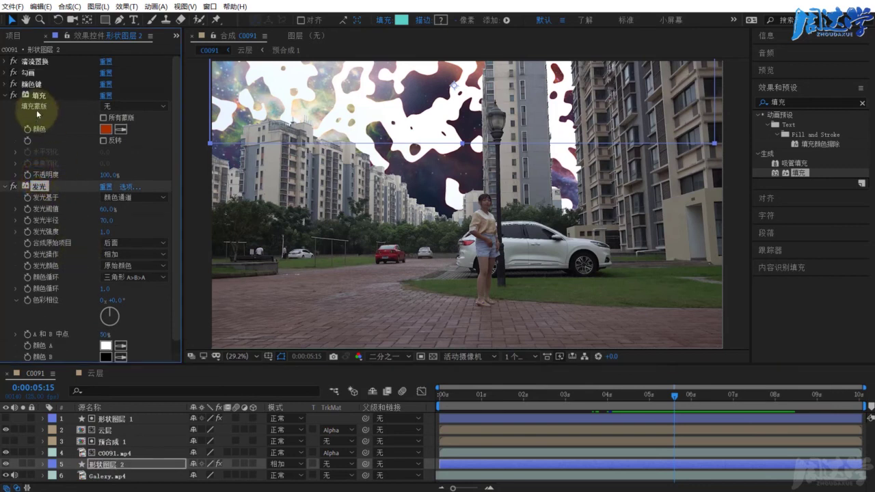
key(Delete)
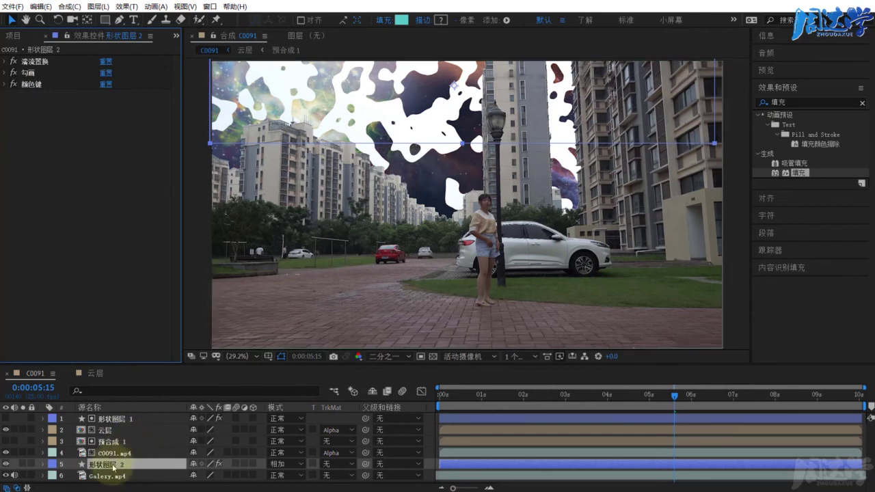
key(Delete)
click(114, 419)
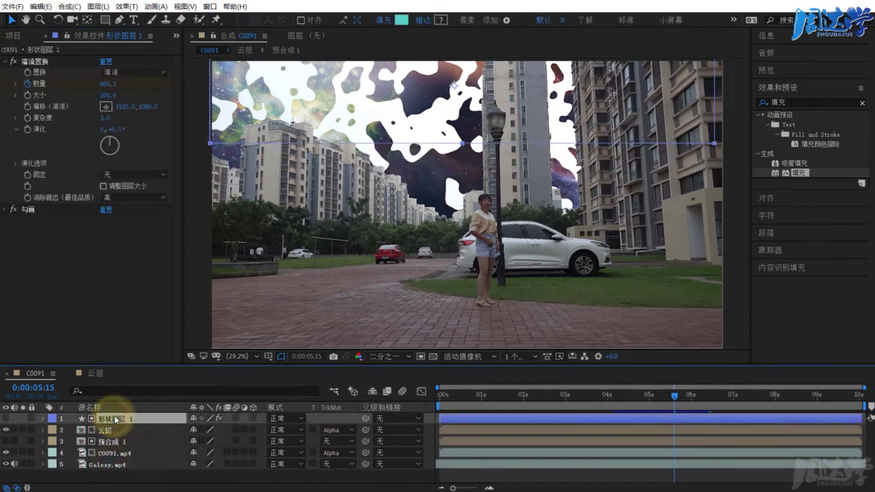
key(ctrl+shift+c)
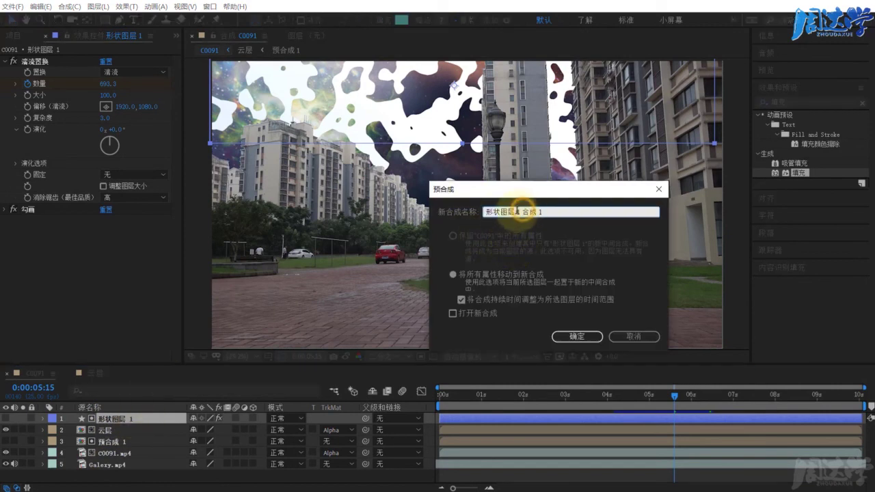
click(454, 273)
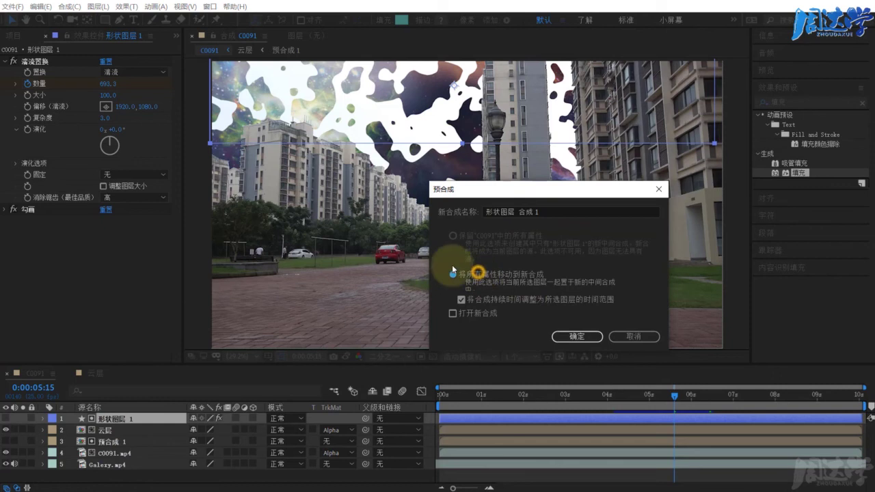
click(562, 337)
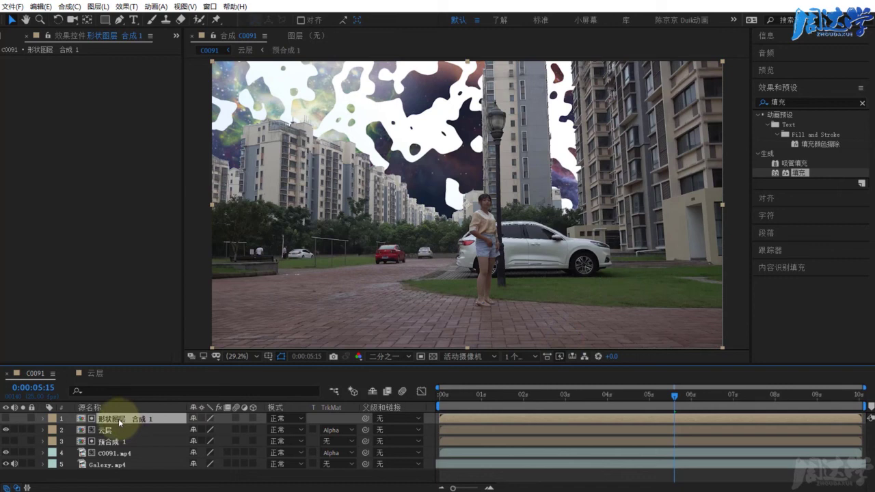
Duplicate the blob shape layer, paste Fill and Glow onto the copy, and disable Fill
key(ctrl+d)
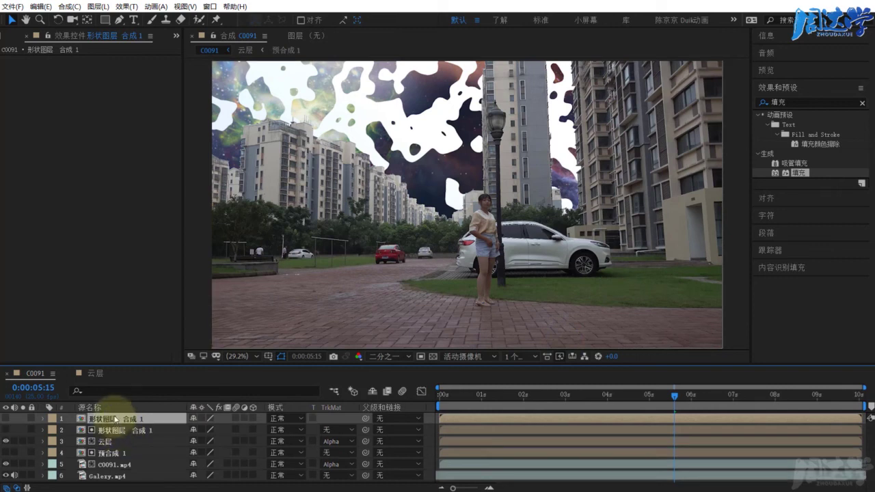
click(6, 418)
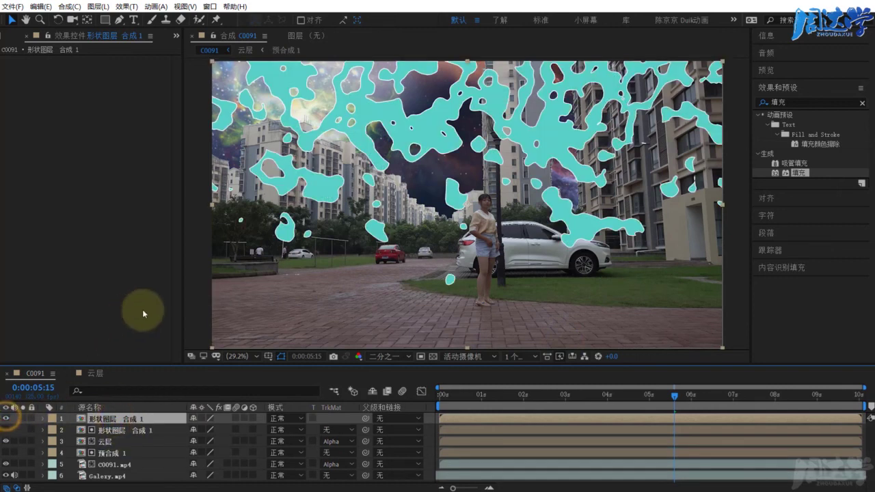
key(ctrl+v)
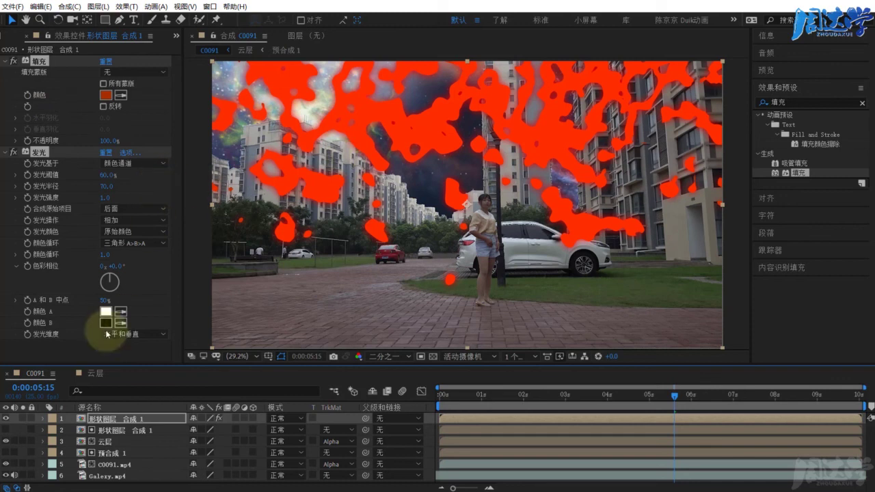
click(109, 430)
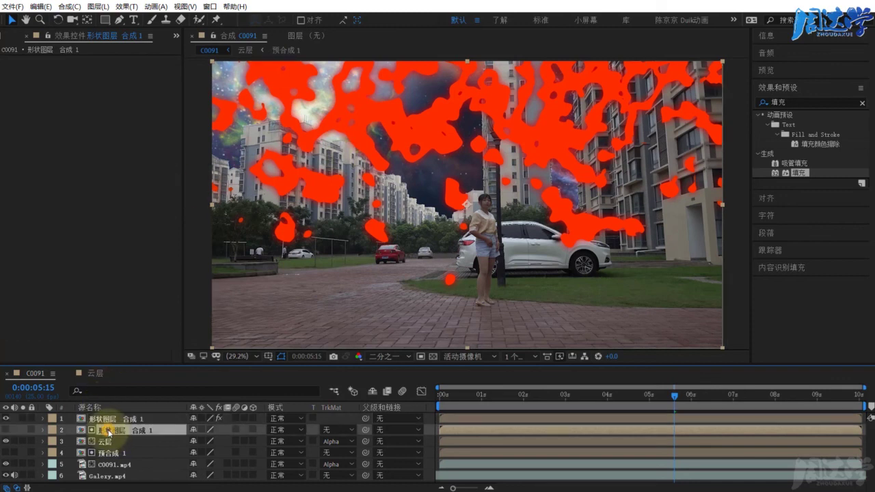
click(106, 419)
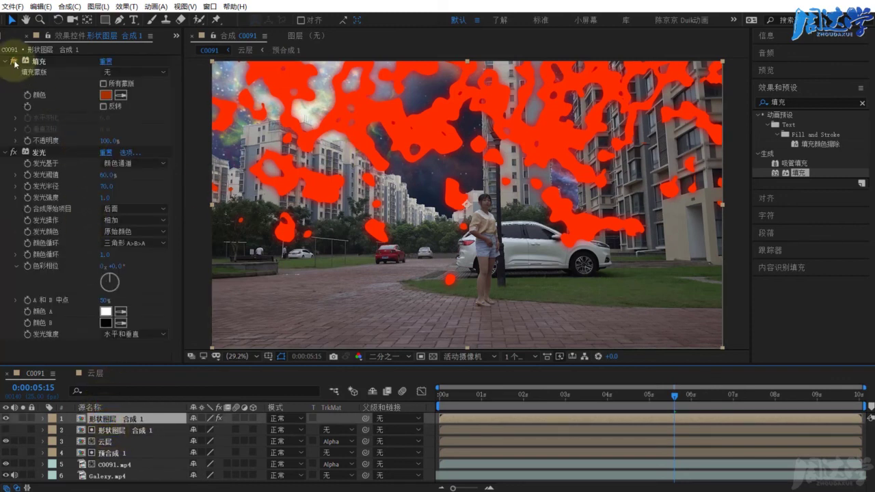
click(14, 62)
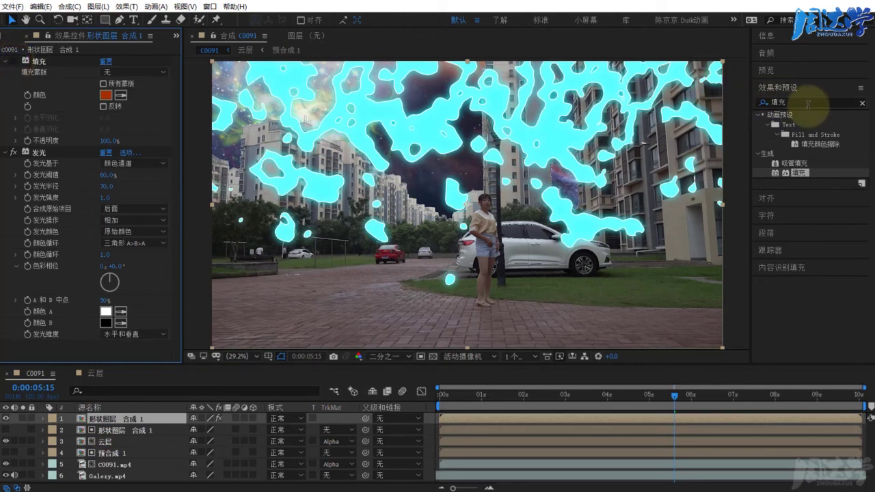
Add Color Key (颜色键) to the copy sampling its cyan, then solo the layer
double_click(808, 102)
text(d)
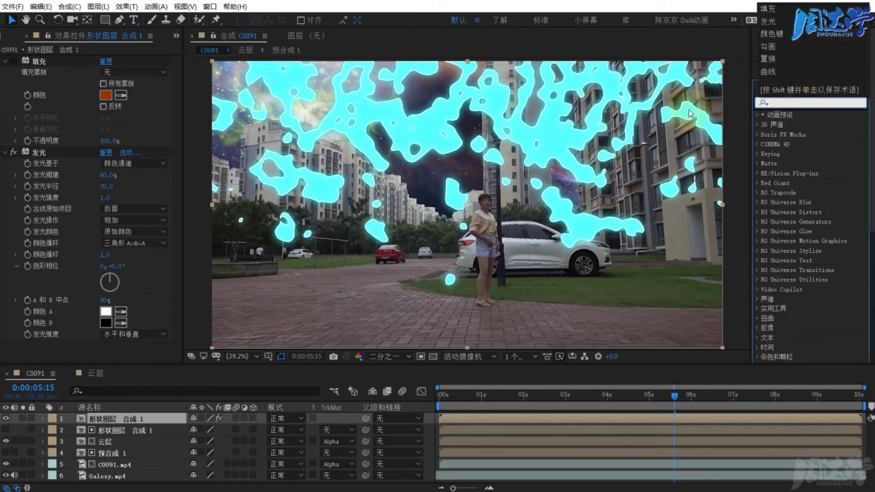
text(颜色键)
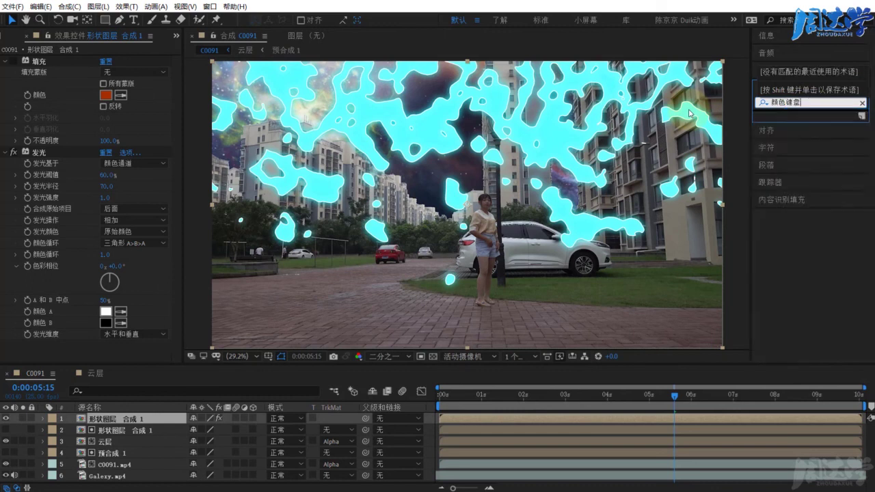
mouse_move(789, 144)
mouse_down()
mouse_move(46, 75)
mouse_move(37, 62)
mouse_up()
click(121, 73)
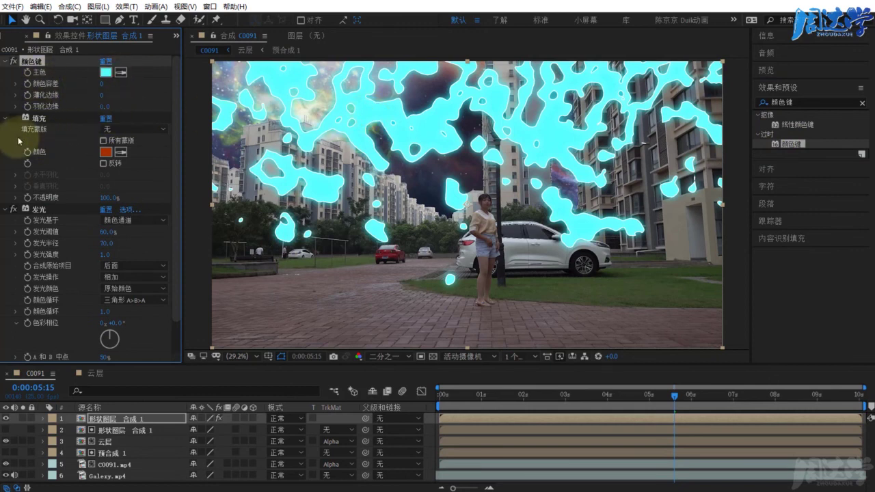
click(6, 121)
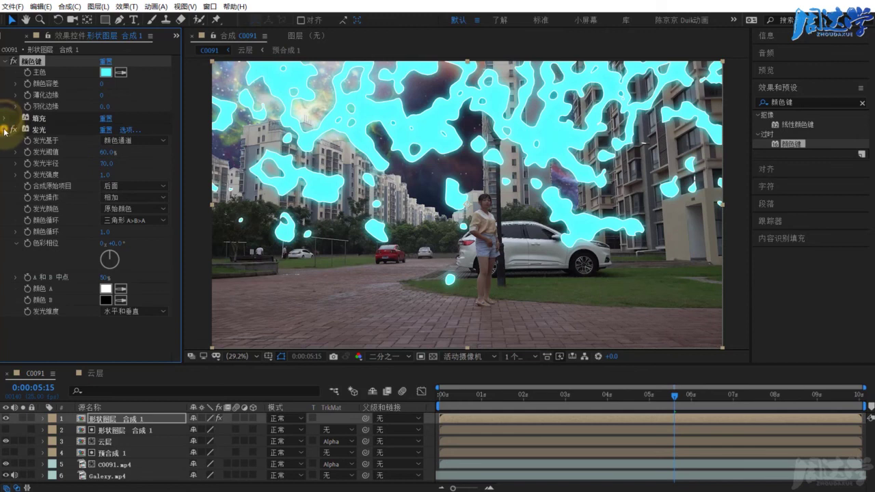
click(7, 129)
click(22, 419)
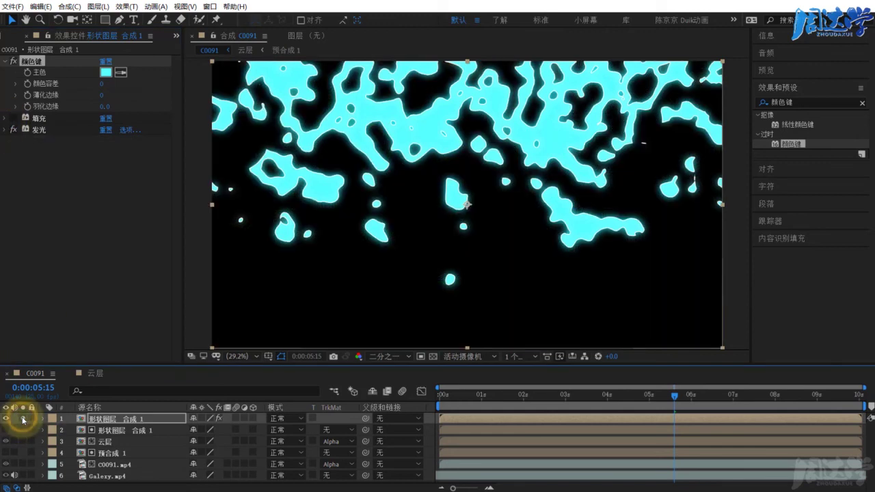
Set the Color Key's Color Tolerance to 100 so only the blob outlines remain
drag(102, 83, 210, 90)
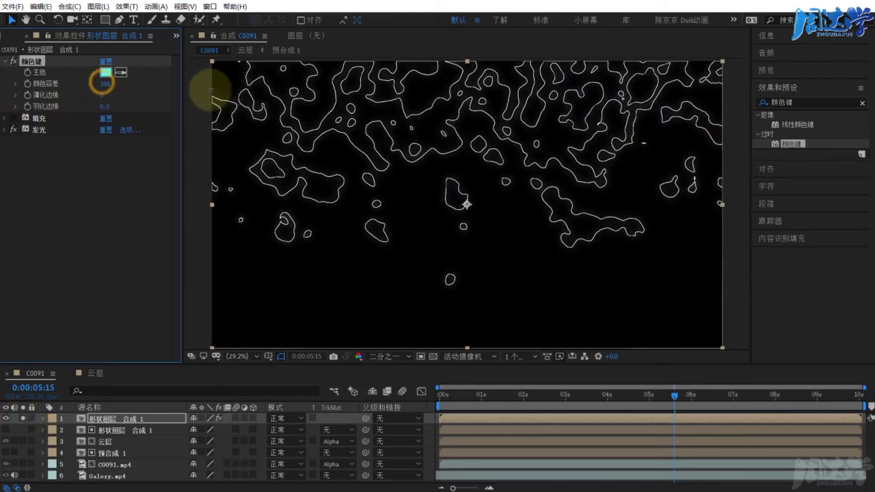
click(104, 84)
text(10)
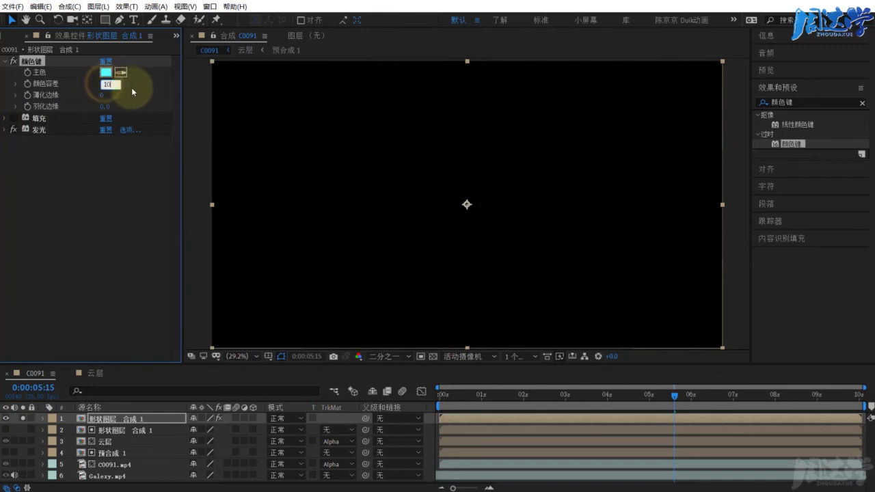
text(0)
key(Return)
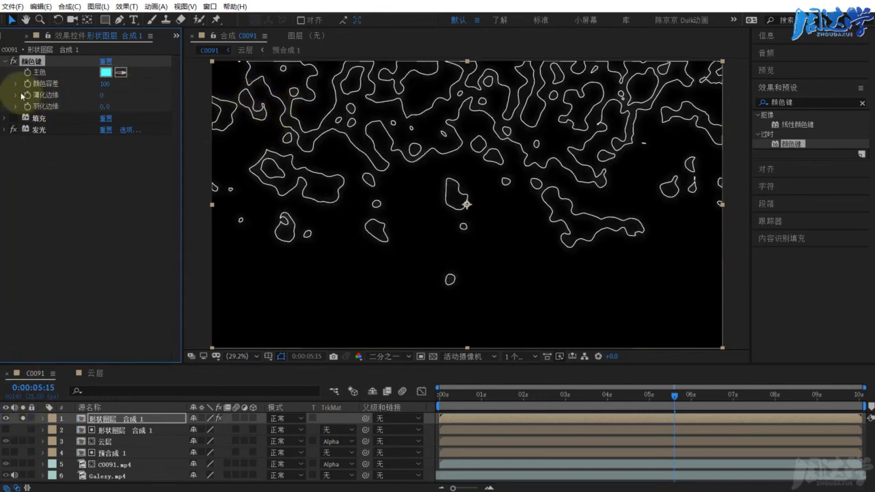
Re-enable Fill, set Glow threshold to 43.1% and radius to 24, then unsolo the layer
click(13, 118)
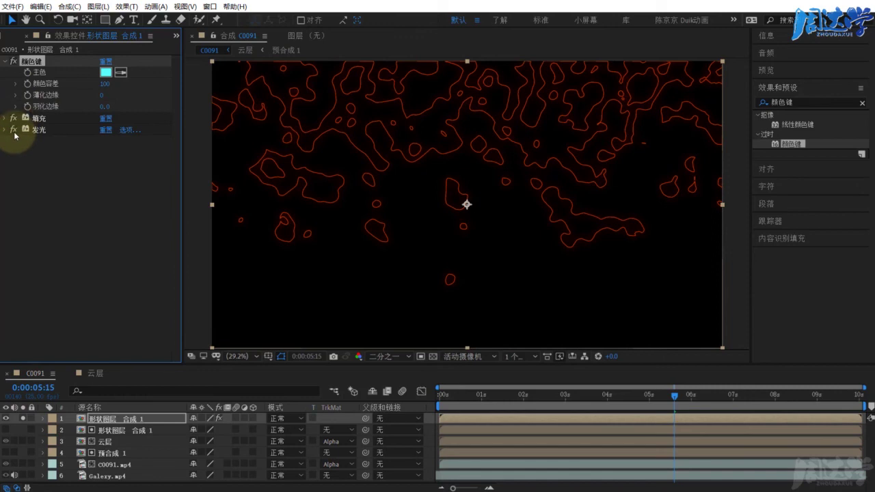
click(14, 130)
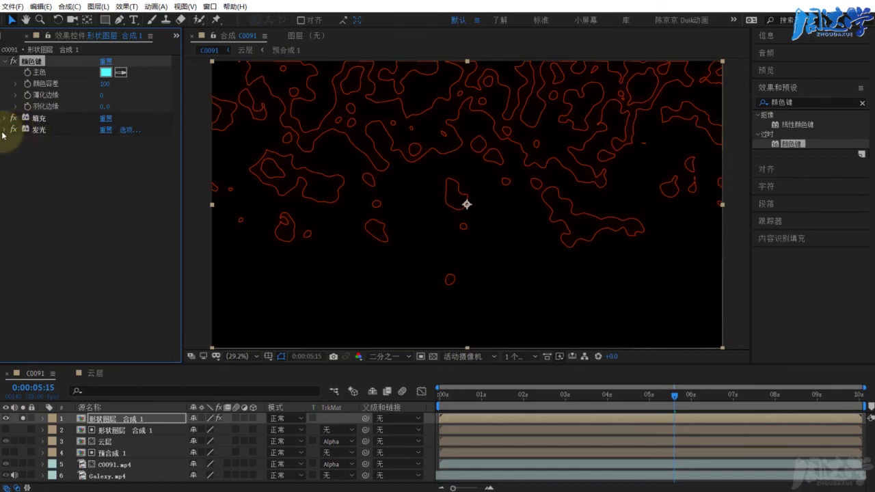
click(4, 131)
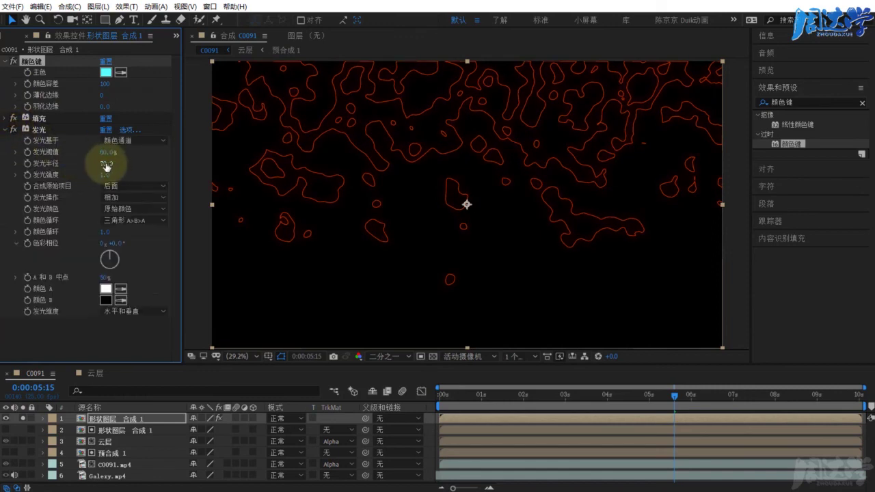
drag(106, 165, 91, 166)
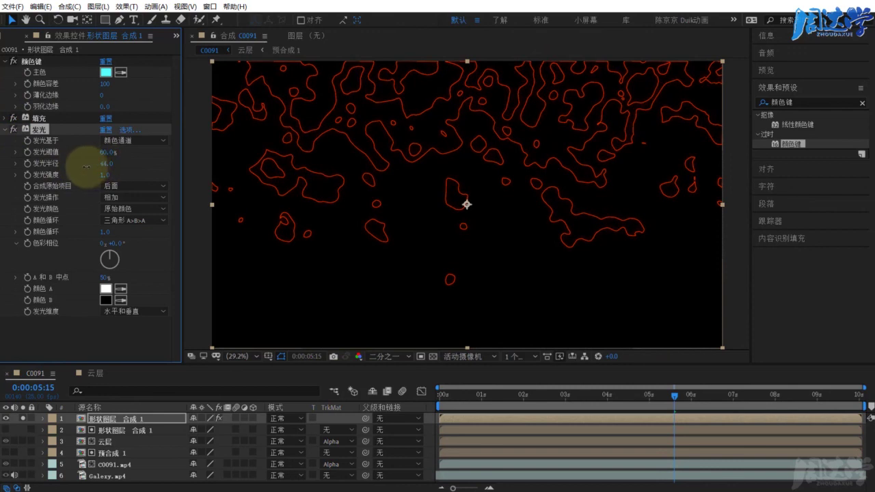
mouse_move(104, 152)
mouse_down()
mouse_move(34, 153)
mouse_move(100, 185)
mouse_up()
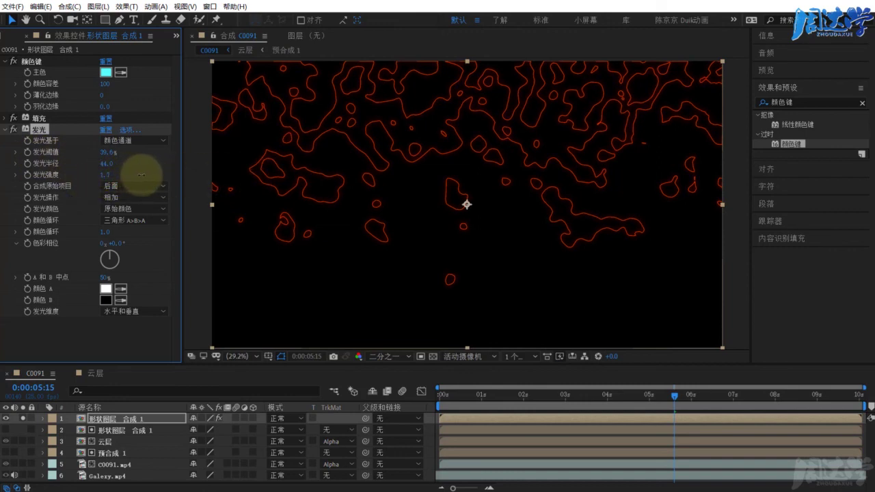
drag(104, 150, 94, 166)
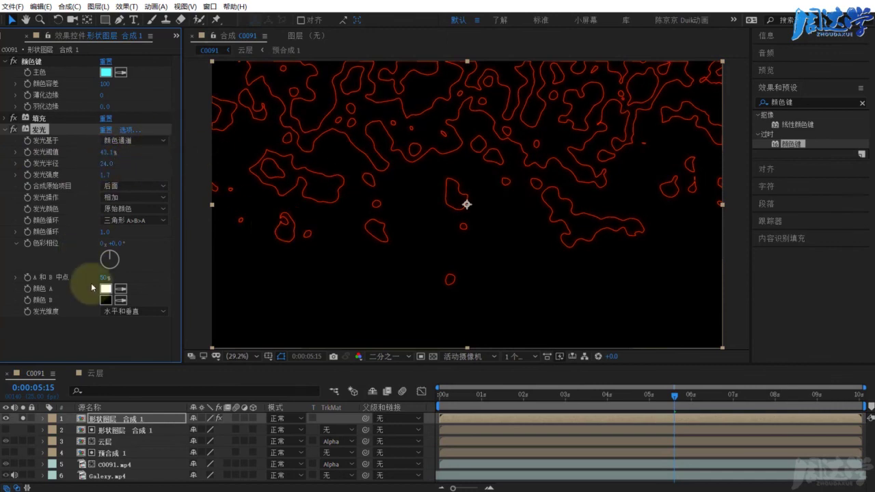
click(22, 418)
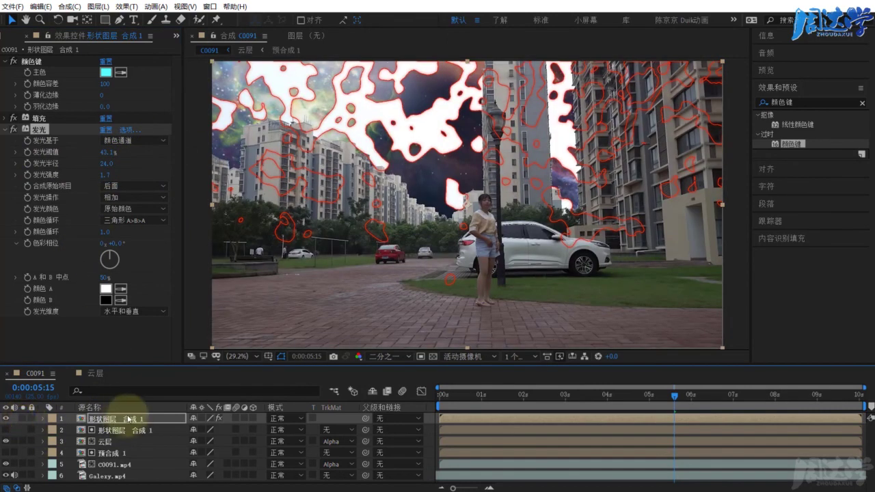
Move the outlined copy to the stack bottom, scale the blob matte to 235%, and preview
drag(114, 423, 115, 465)
drag(599, 393, 634, 396)
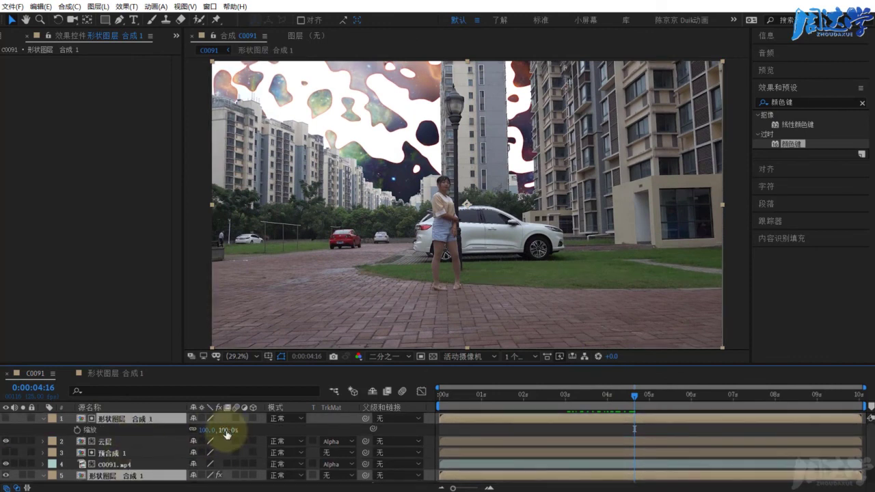
drag(225, 433, 304, 434)
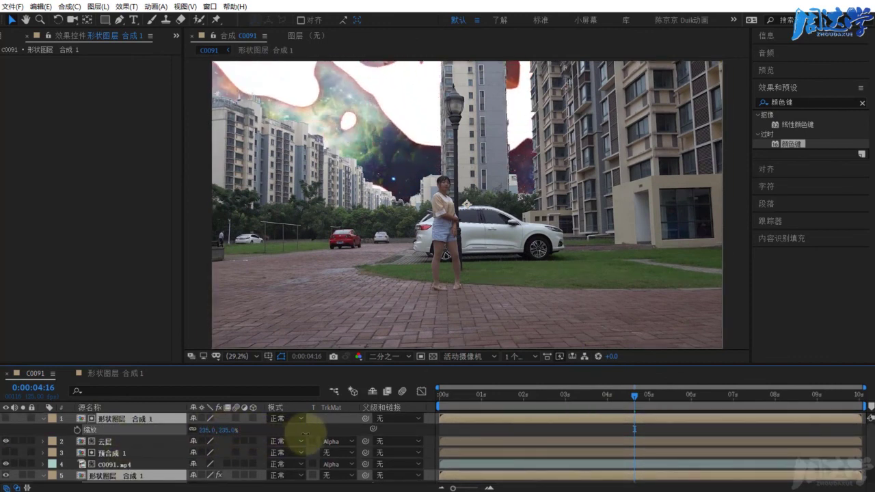
key(space)
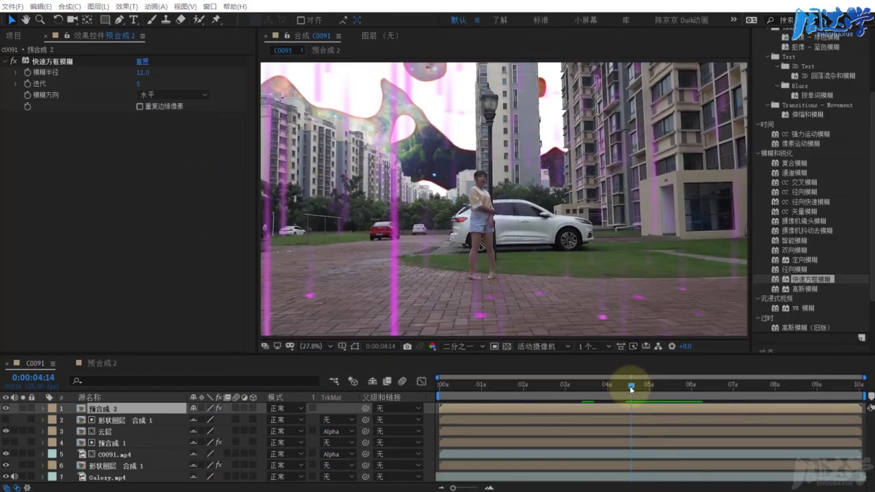
Hide the blurred 预合成 2 layer and compare earlier and later frames of the composite
mouse_move(630, 390)
mouse_down()
mouse_move(666, 392)
mouse_move(623, 402)
mouse_move(677, 387)
mouse_move(653, 390)
mouse_up()
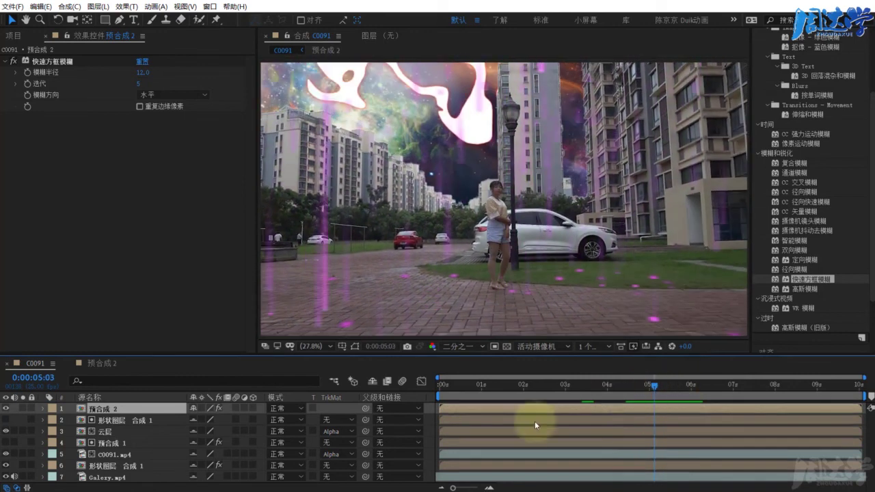
click(6, 408)
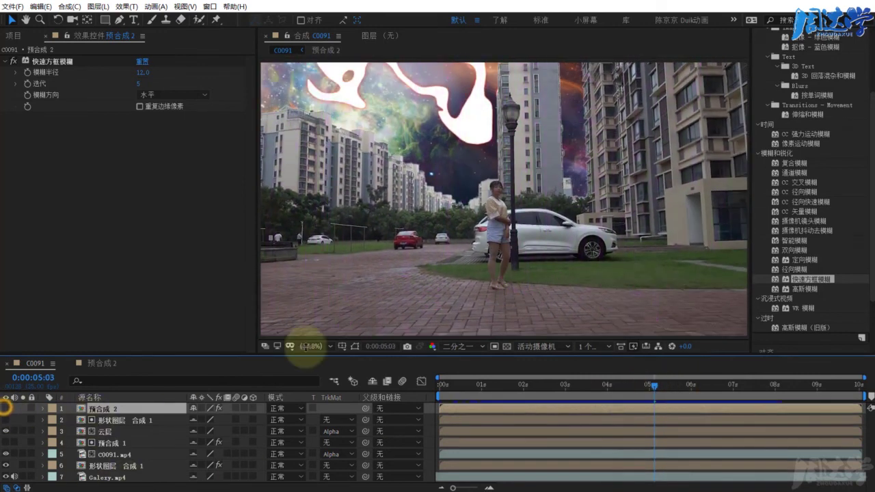
mouse_move(653, 388)
mouse_down()
mouse_move(625, 384)
mouse_move(635, 384)
mouse_up()
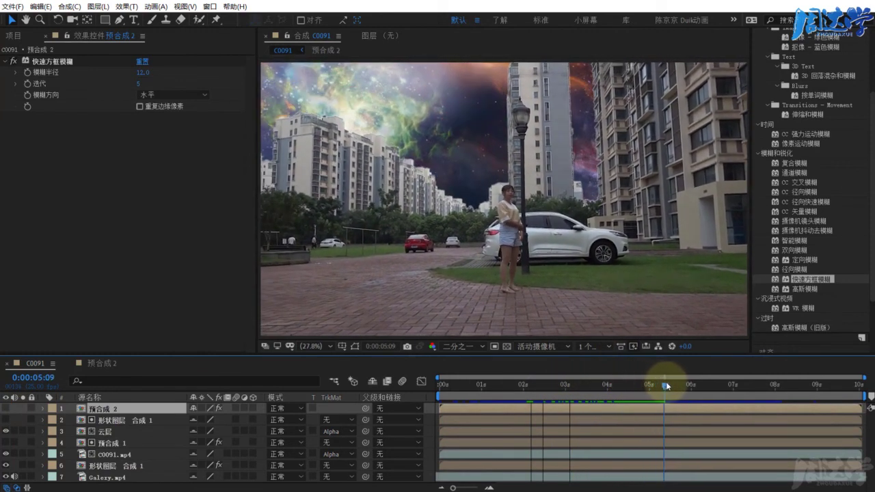
mouse_move(655, 380)
mouse_down()
mouse_move(697, 385)
mouse_move(691, 386)
mouse_up()
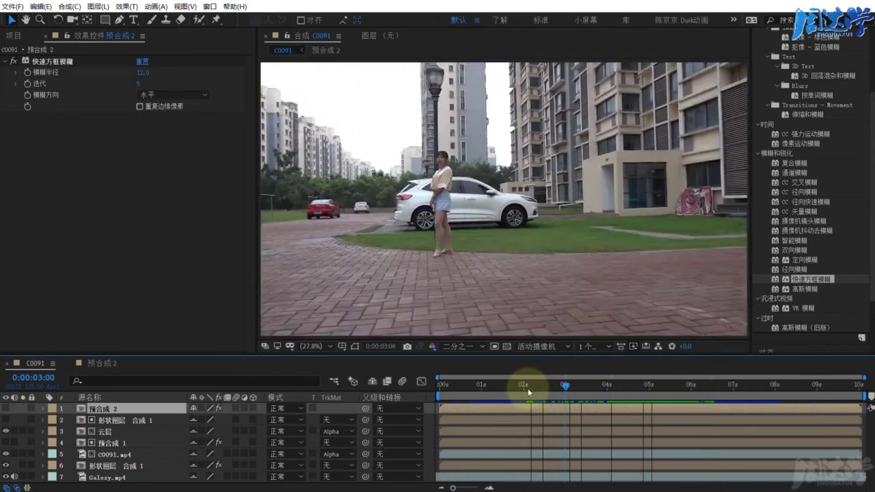